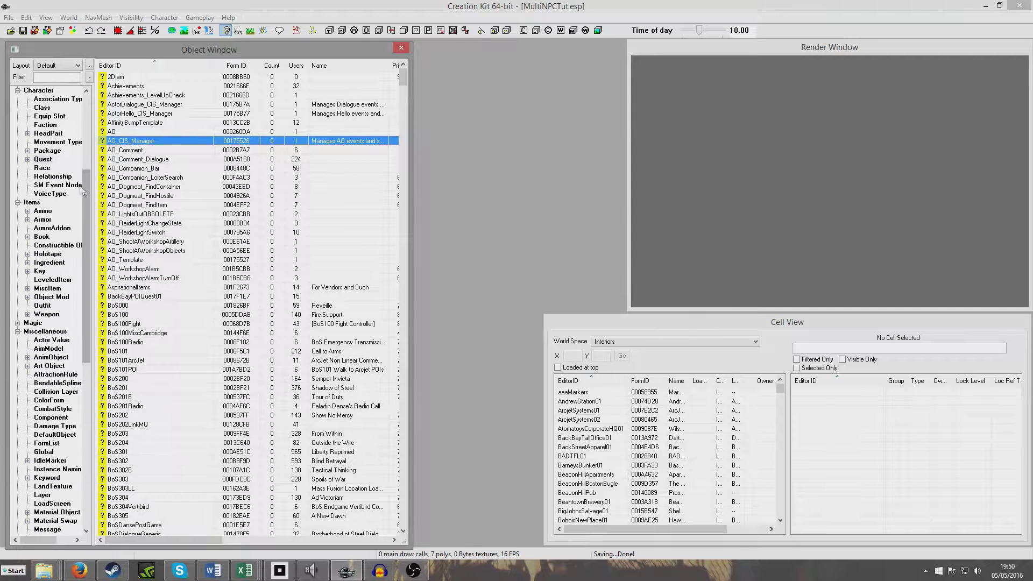
Add a new VoiceType record named TutVoice, then switch back to the Actor records
{"action": "scroll", "coordinate": [59, 134], "scroll_direction": "up", "scroll_amount": 7}
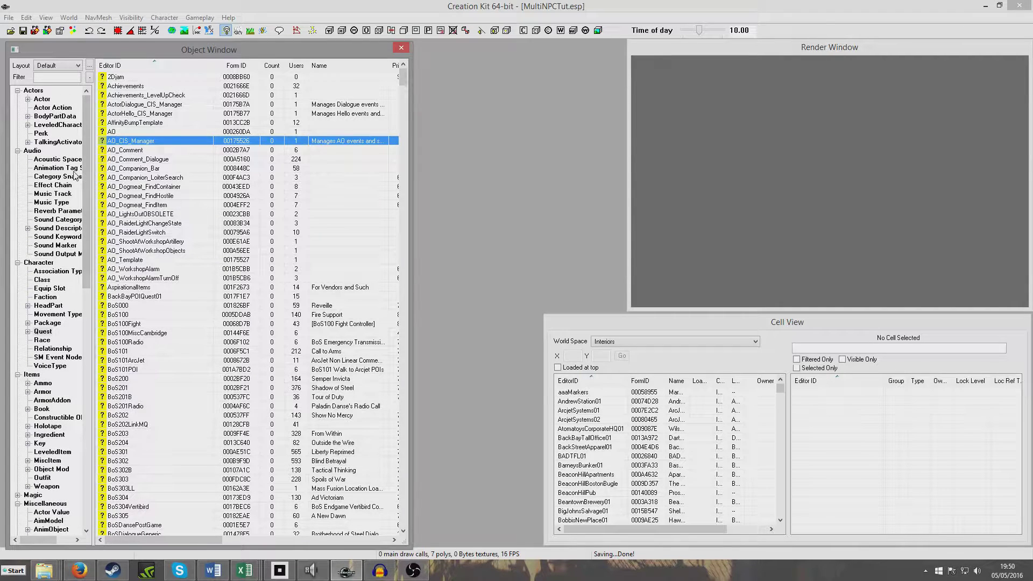
{"action": "left_click", "coordinate": [43, 99]}
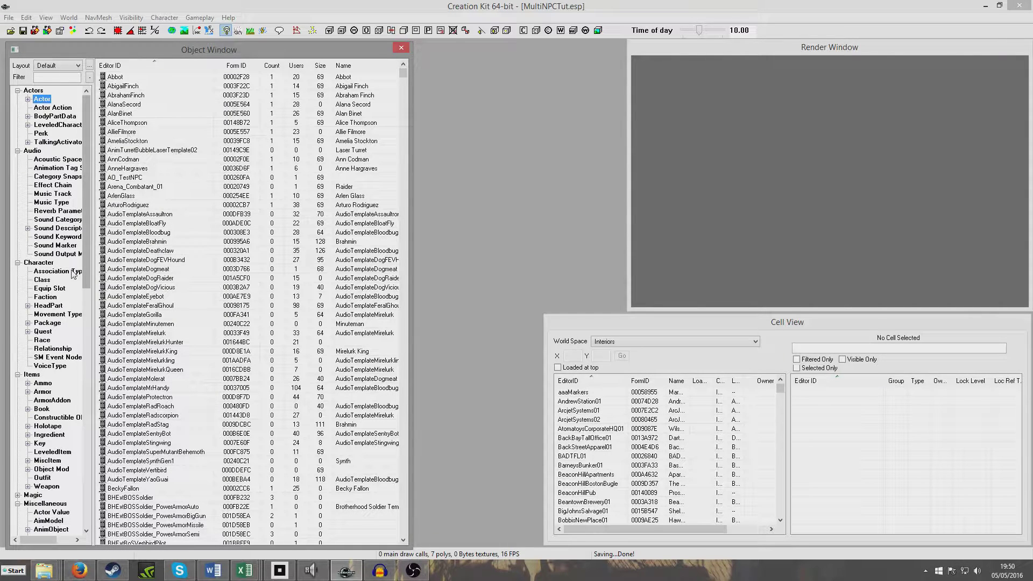
{"action": "left_click", "coordinate": [50, 366]}
{"action": "right_click", "coordinate": [160, 204]}
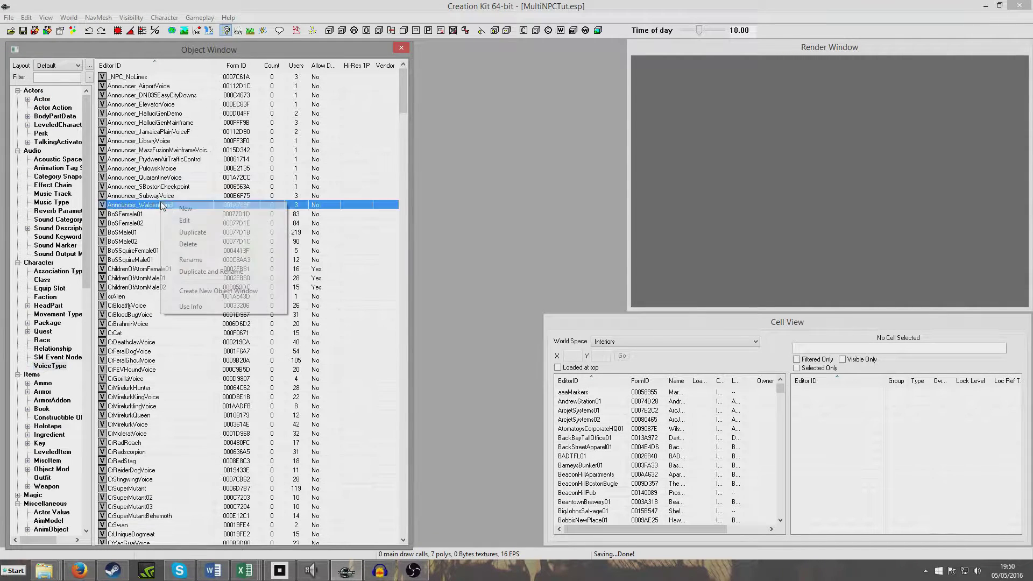
{"action": "left_click", "coordinate": [218, 209]}
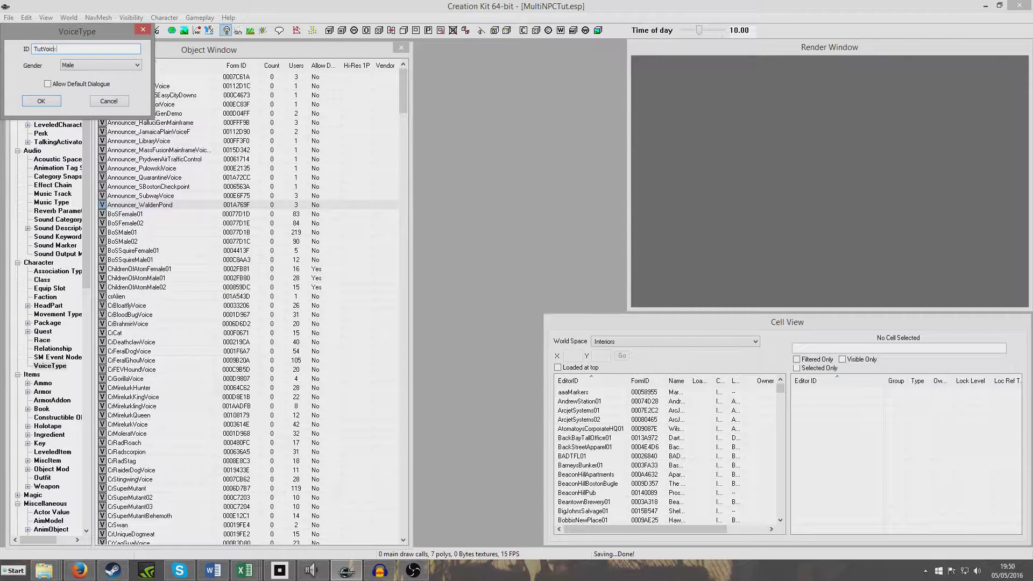
{"action": "type", "text": "TutVoice"}
{"action": "key", "text": "Return"}
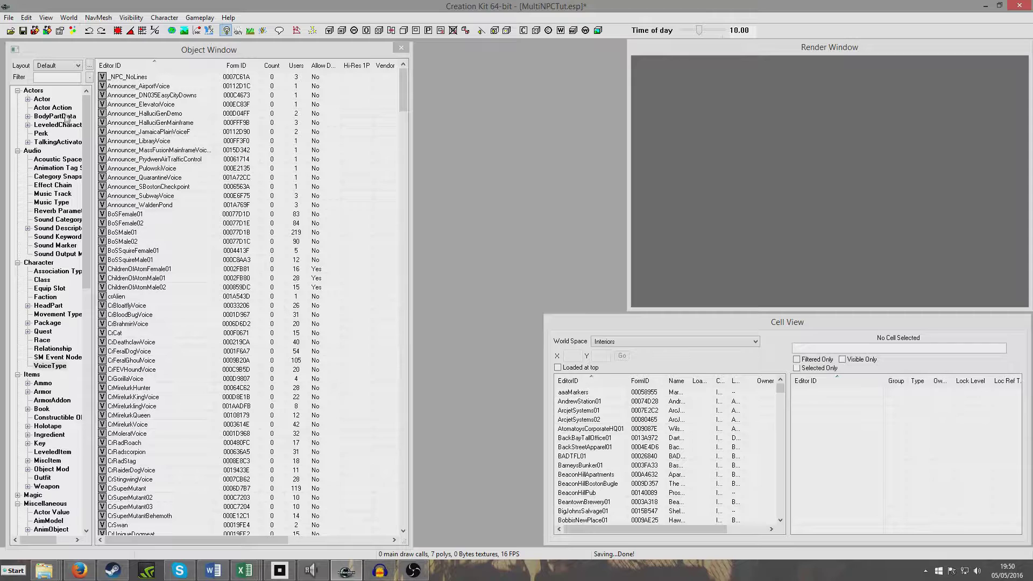
{"action": "left_click", "coordinate": [49, 100]}
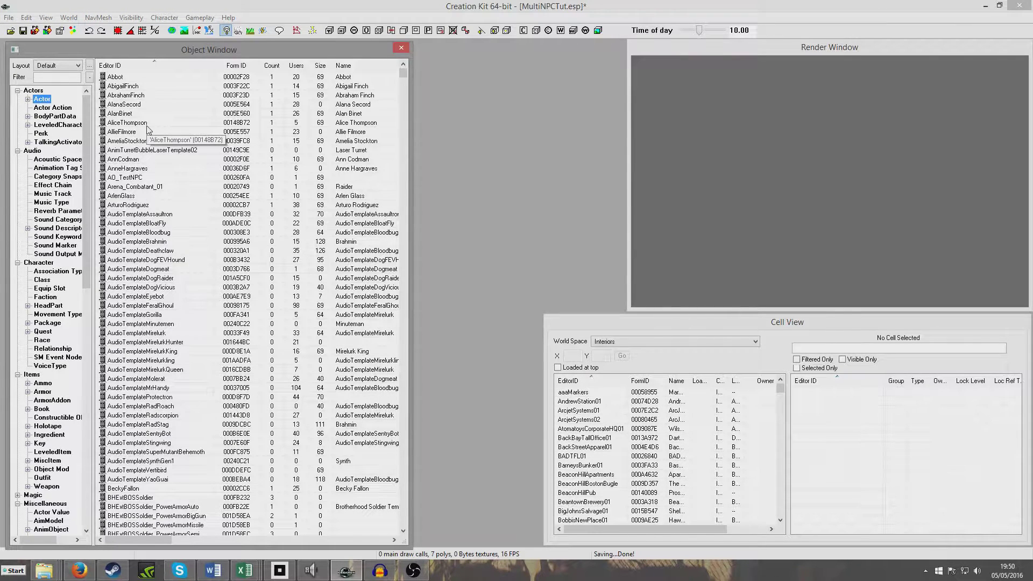
{"action": "right_click", "coordinate": [160, 133]}
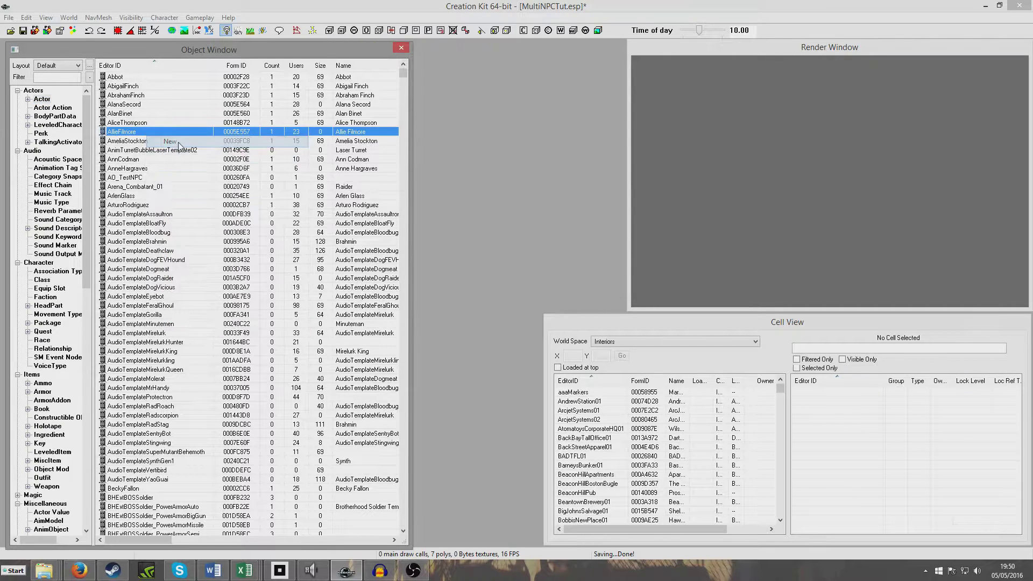
Start a new actor with ID SeddonNPC01 and enter its name
{"action": "left_click", "coordinate": [206, 149]}
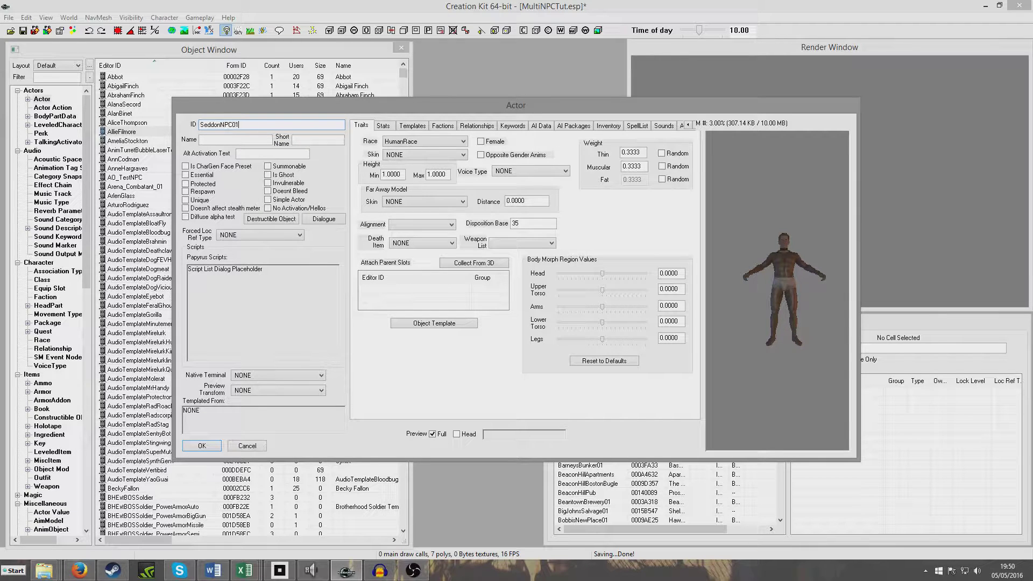
{"action": "left_click", "coordinate": [226, 138]}
{"action": "type", "text": "Seddon"}
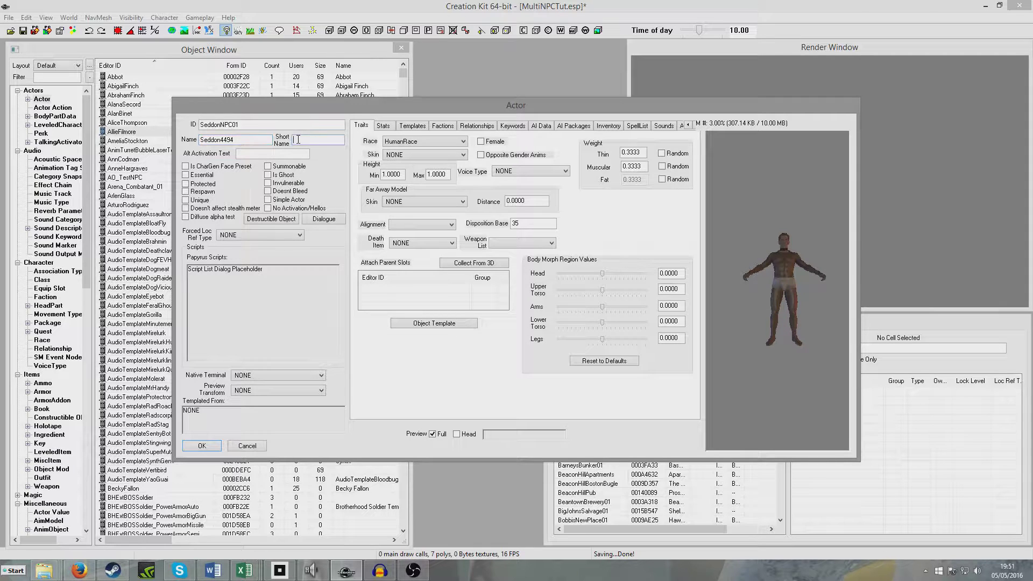
Give SeddonNPC01 the TutVoice voice type, mark it Unique, and save it
{"action": "left_click", "coordinate": [517, 171]}
{"action": "type", "text": "synth"}
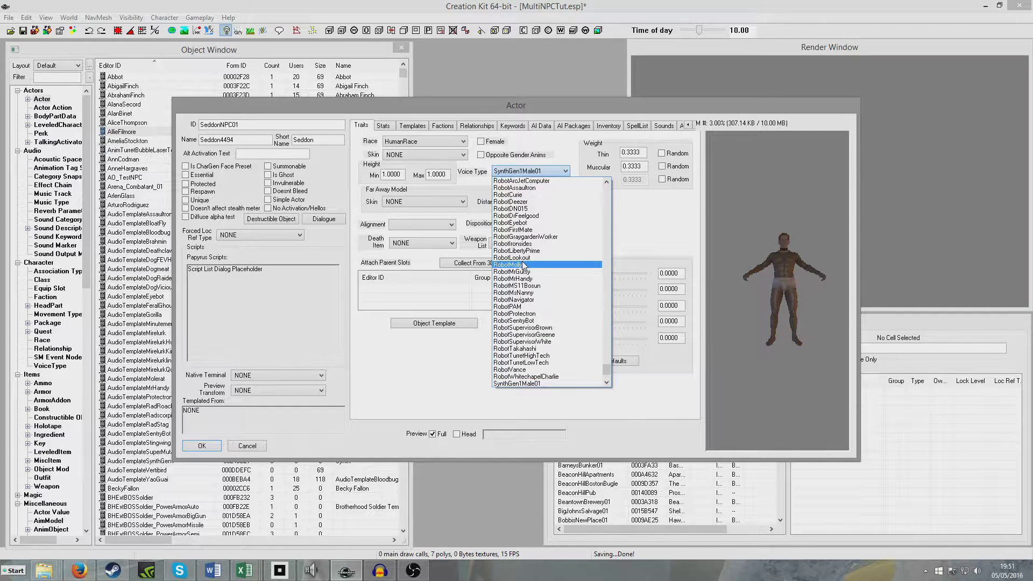
{"action": "type", "text": "npc"}
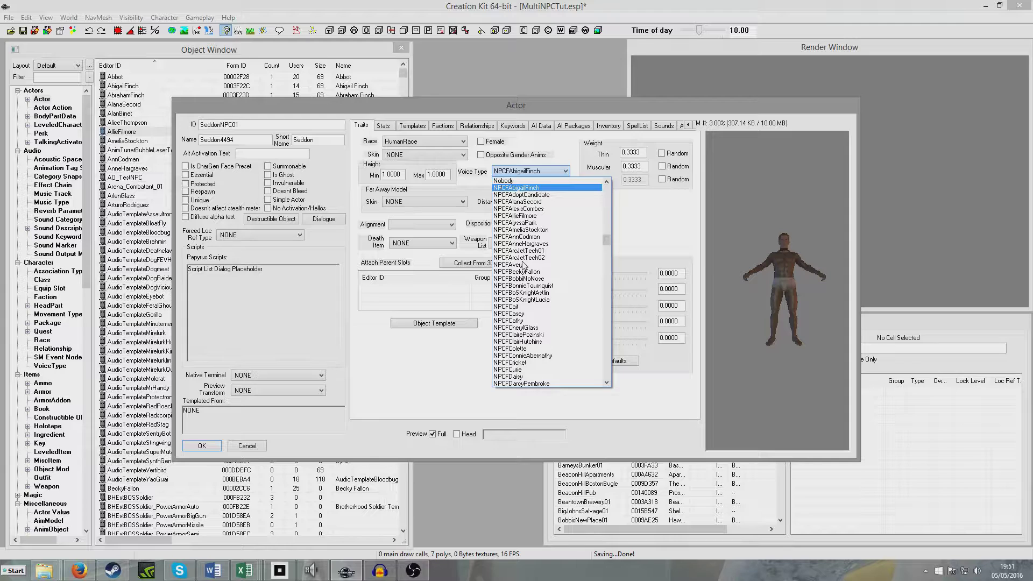
{"action": "scroll", "coordinate": [534, 280], "scroll_direction": "down", "scroll_amount": 1}
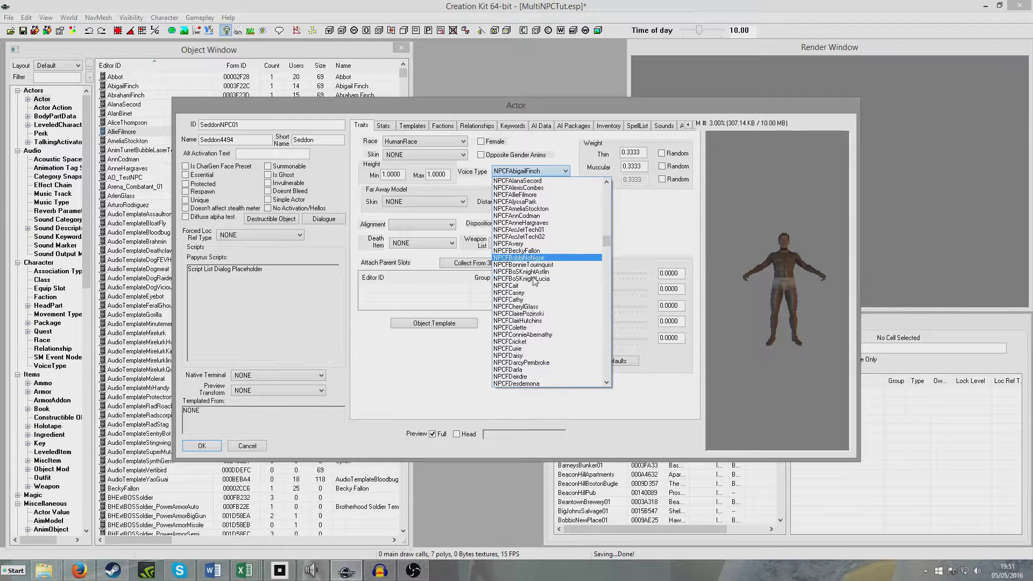
{"action": "type", "text": "tut"}
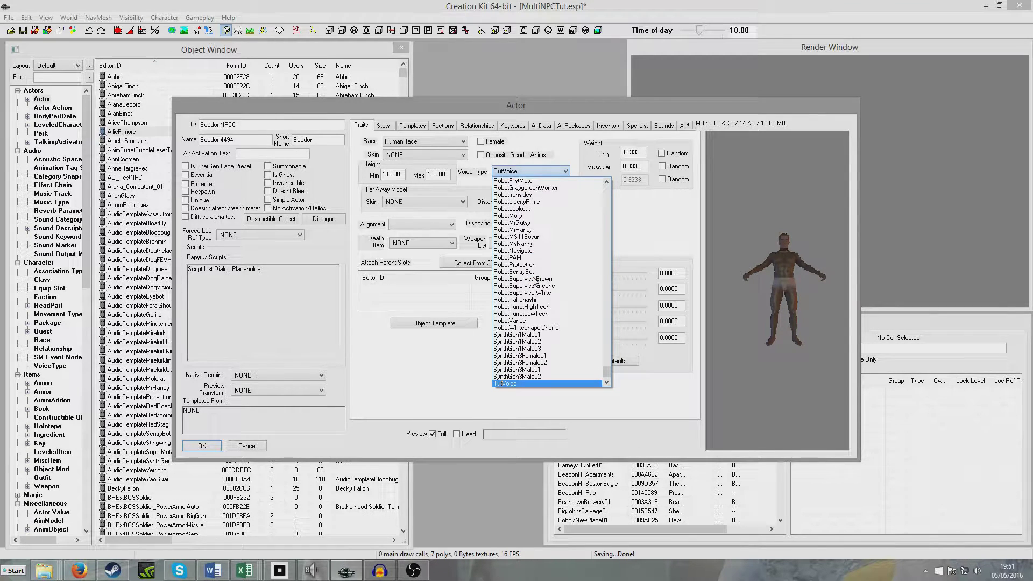
{"action": "left_click", "coordinate": [537, 382]}
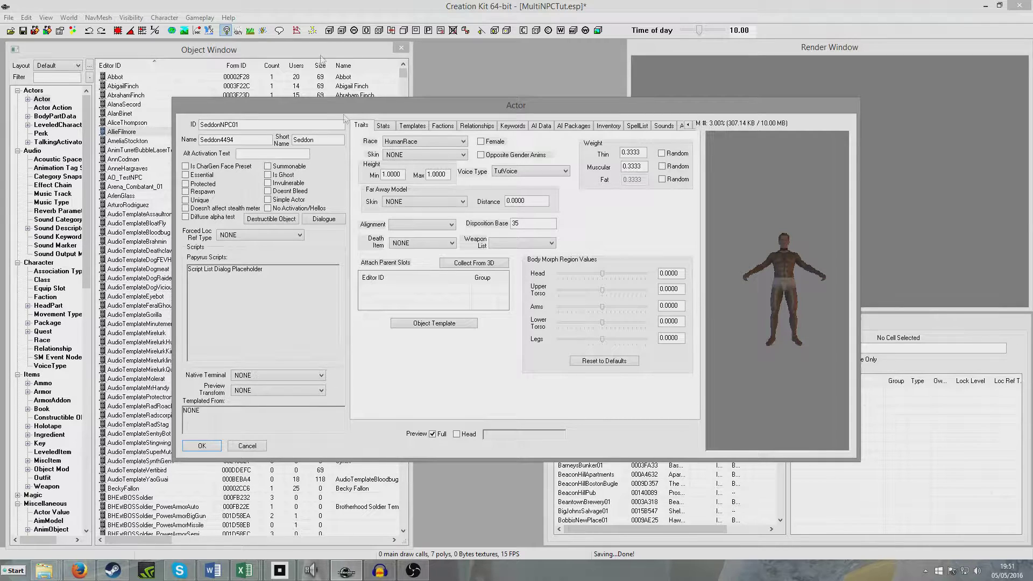
{"action": "left_click", "coordinate": [186, 200]}
{"action": "left_click", "coordinate": [205, 450]}
Create a second unique actor, SeddonNPC02, and fill in its name and short name
{"action": "right_click", "coordinate": [152, 161]}
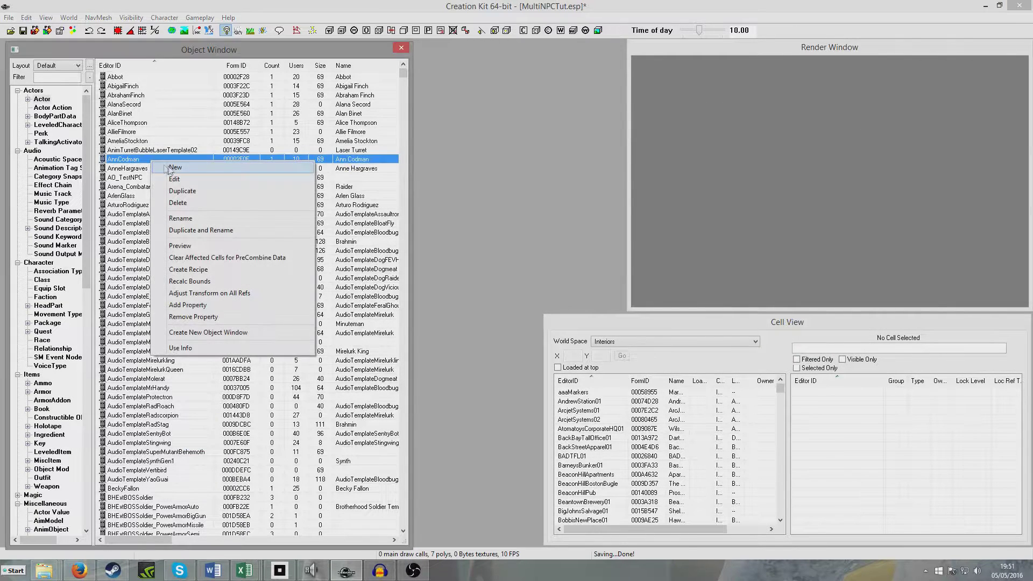
{"action": "left_click", "coordinate": [171, 167]}
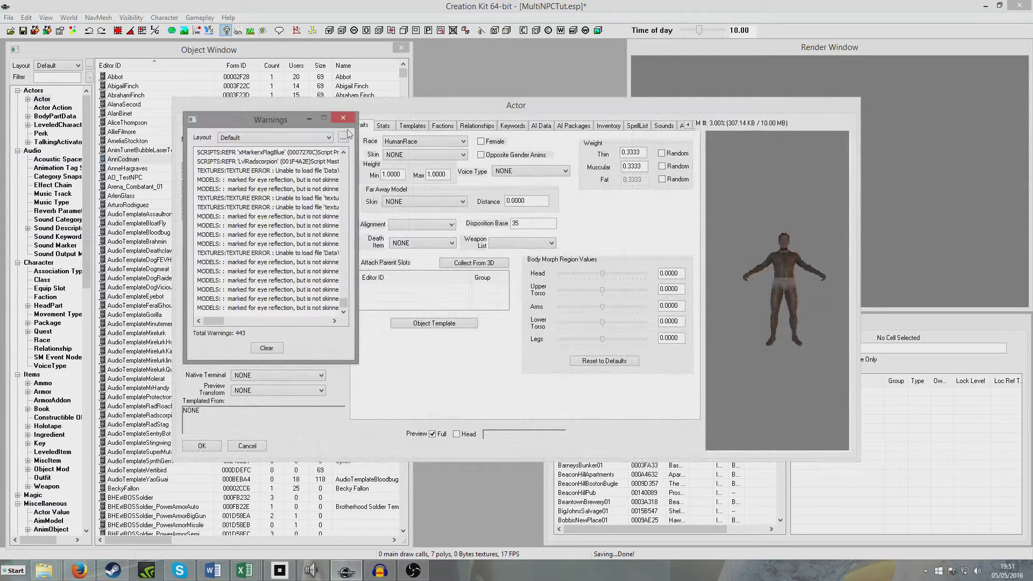
{"action": "left_click", "coordinate": [342, 118]}
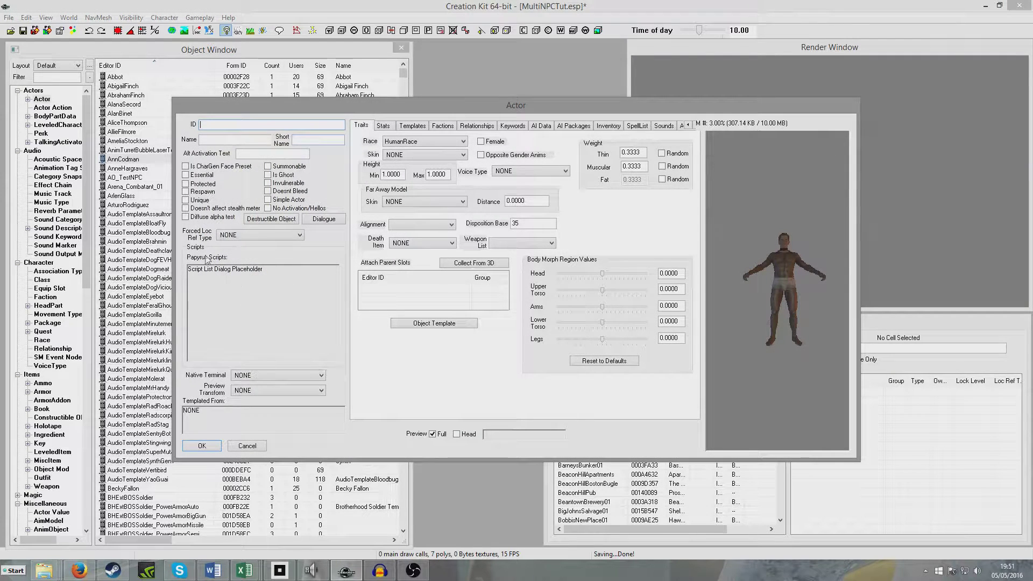
{"action": "left_click", "coordinate": [185, 201]}
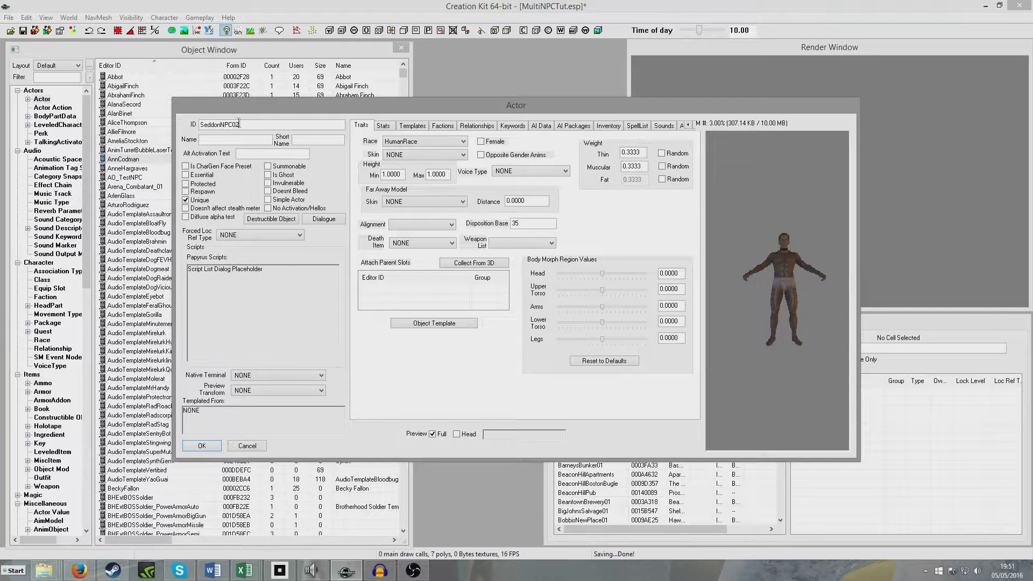
{"action": "left_click", "coordinate": [233, 141]}
{"action": "type", "text": "bbage"}
{"action": "type", "text": "eve"}
Set SeddonNPC02's voice type to TutVoice and inspect the preview model
{"action": "left_click", "coordinate": [530, 171]}
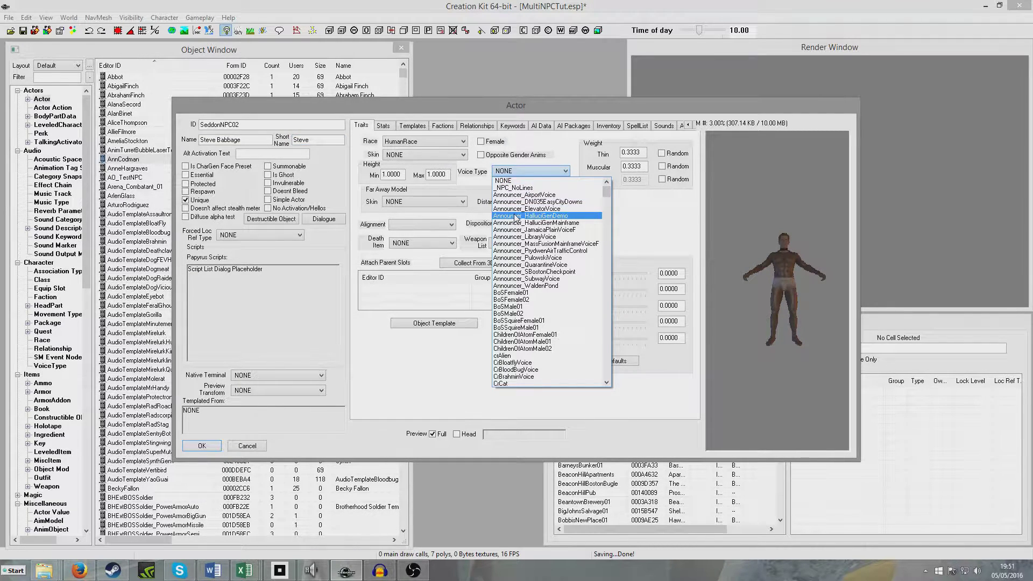
{"action": "scroll", "coordinate": [549, 280], "scroll_direction": "down", "scroll_amount": 10}
{"action": "left_click", "coordinate": [531, 383]}
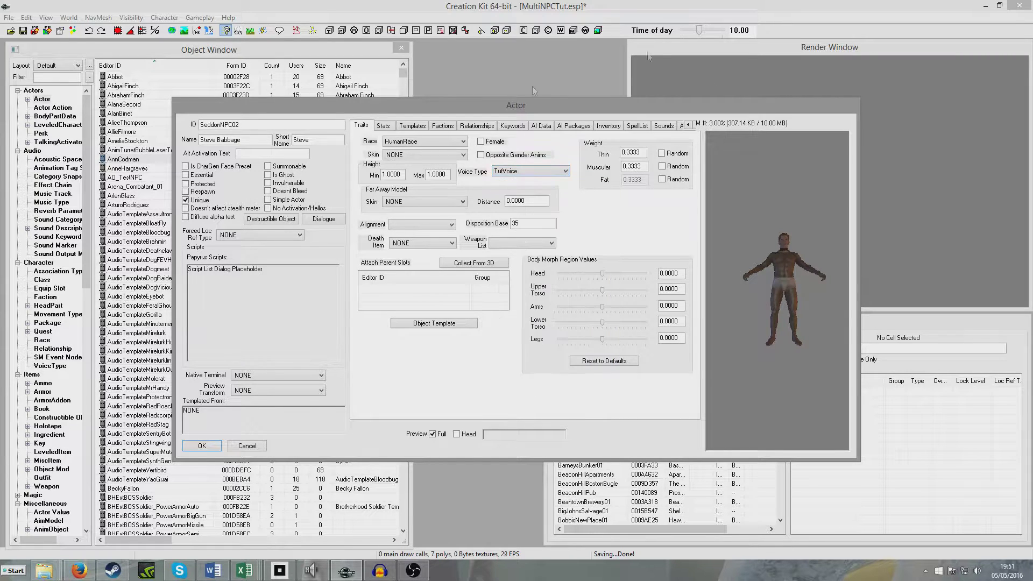
{"action": "scroll", "coordinate": [801, 247], "scroll_direction": "up", "scroll_amount": 5}
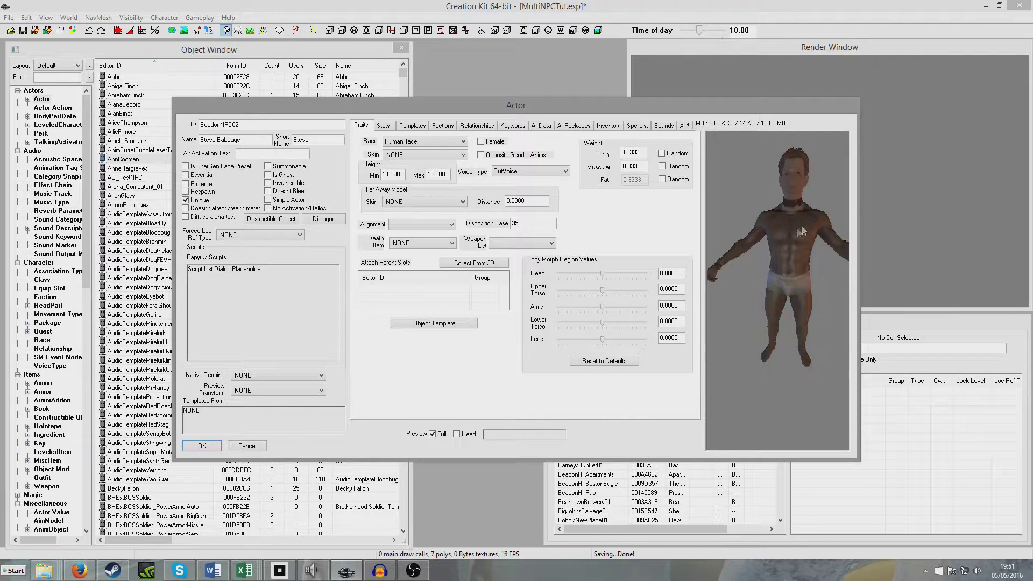
{"action": "left_click_drag", "start_coordinate": [804, 232], "coordinate": [708, 140]}
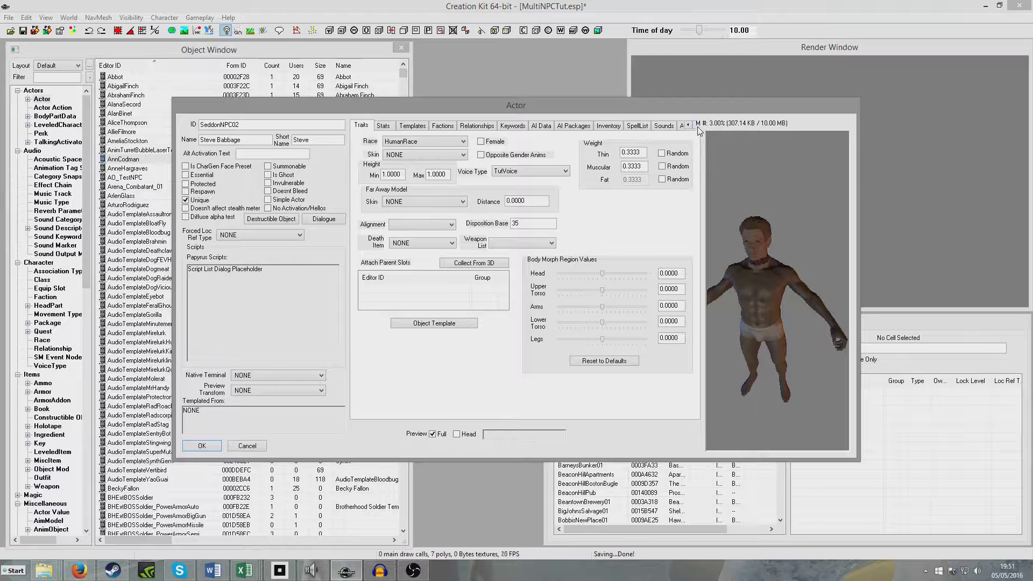
{"action": "left_click", "coordinate": [695, 126]}
{"action": "left_click", "coordinate": [695, 126]}
{"action": "left_click", "coordinate": [695, 125]}
{"action": "left_click", "coordinate": [695, 126]}
{"action": "left_click", "coordinate": [695, 126]}
{"action": "left_click", "coordinate": [695, 126]}
{"action": "left_click", "coordinate": [695, 126]}
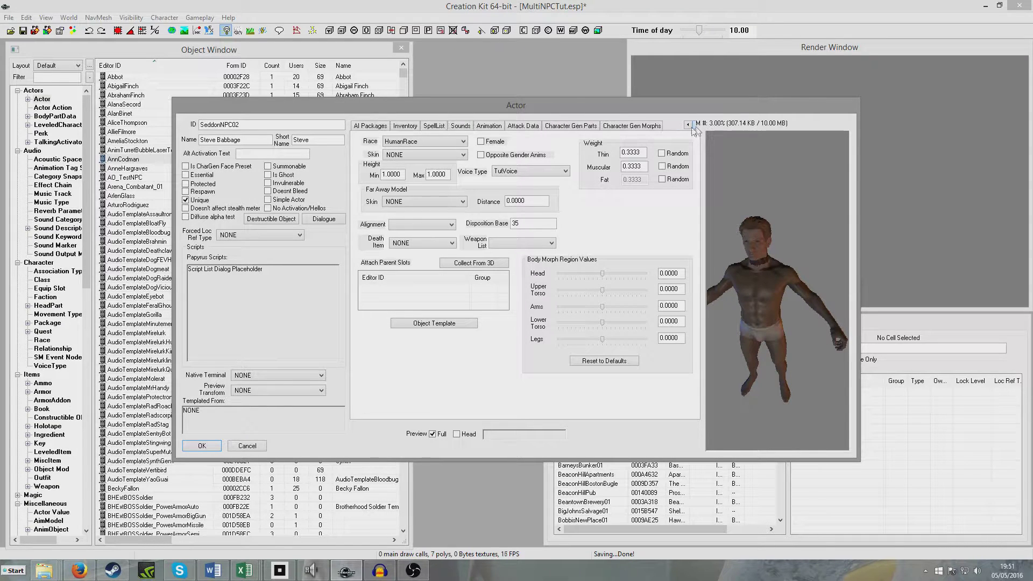
On the Character Gen Parts tab, give SeddonNPC02 HairColor13JetBlack hair
{"action": "left_click", "coordinate": [572, 126]}
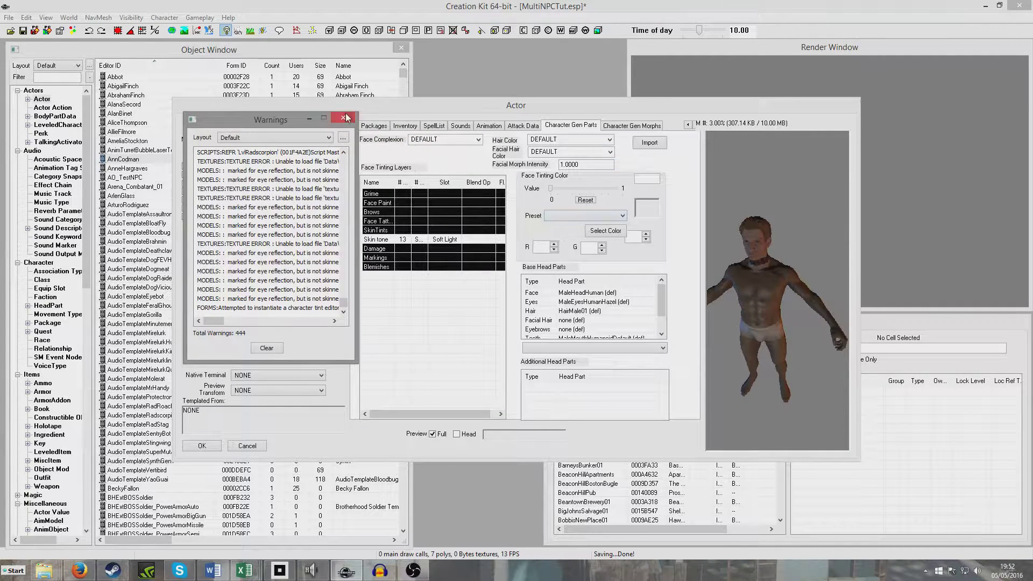
{"action": "key", "text": "Escape"}
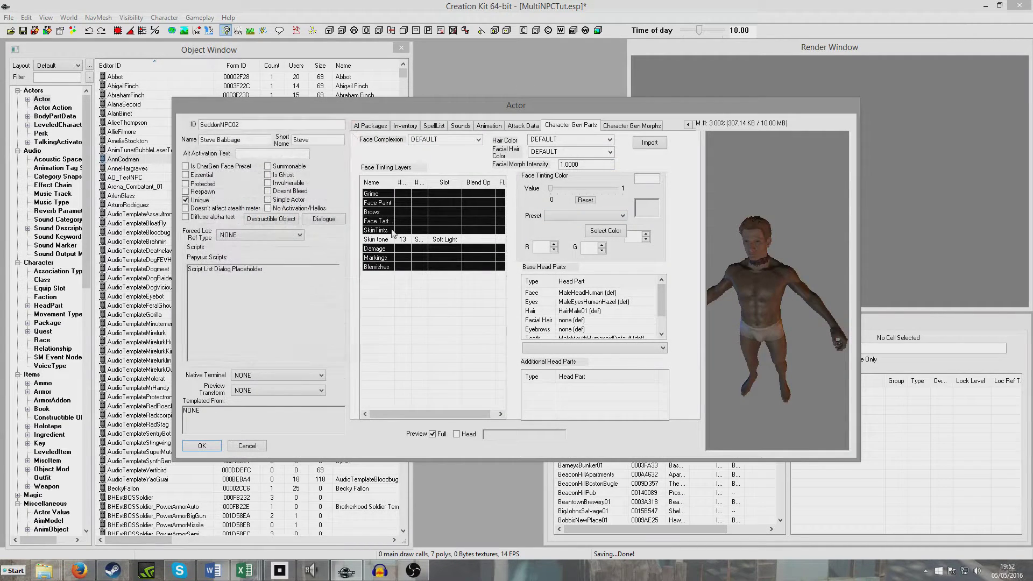
{"action": "left_click", "coordinate": [609, 139]}
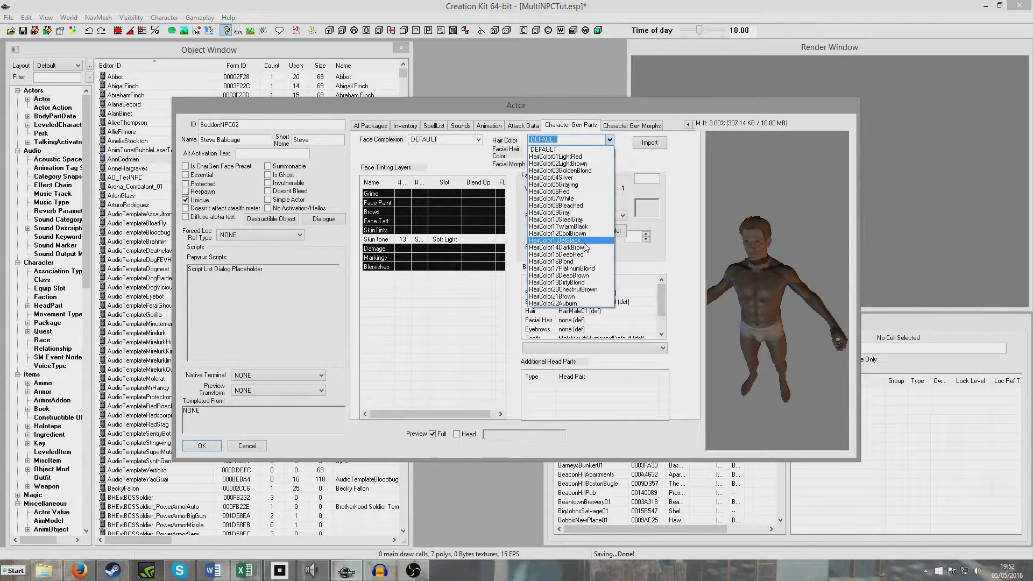
{"action": "left_click", "coordinate": [586, 247]}
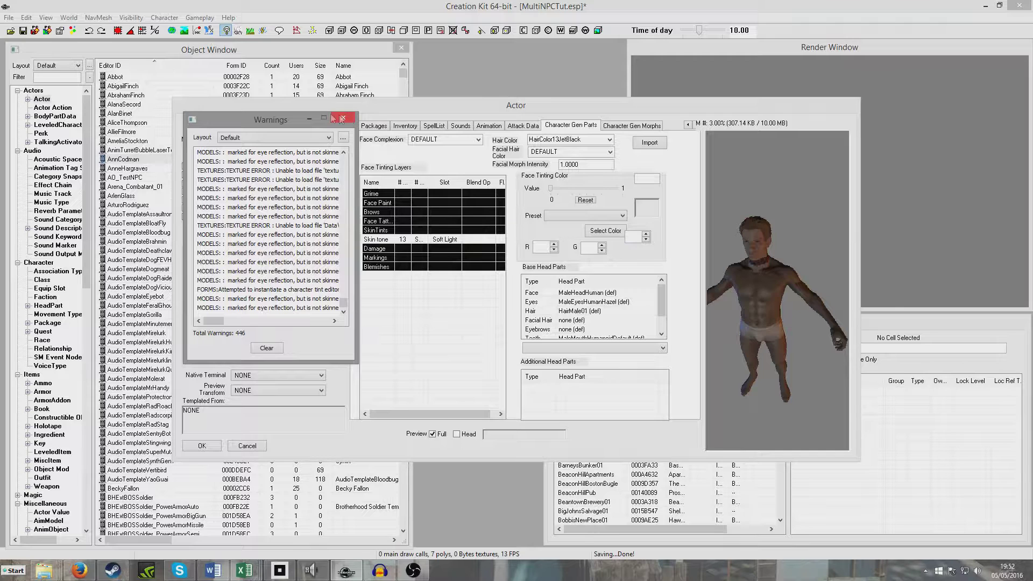
Add the Scar - Middle Deep layer to the Damage face tinting
{"action": "left_click_drag", "start_coordinate": [287, 121], "coordinate": [56, 445]}
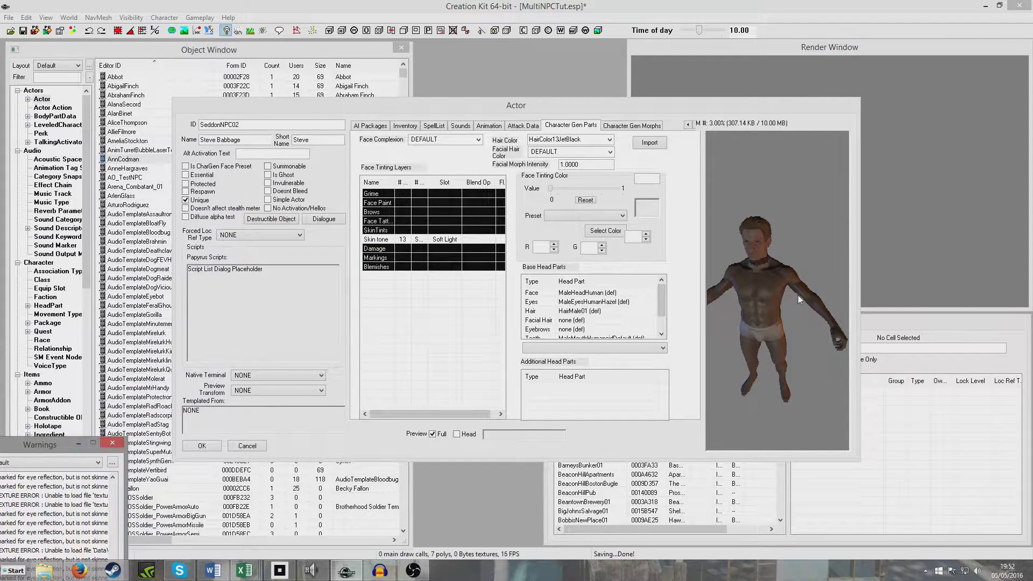
{"action": "left_click_drag", "start_coordinate": [798, 295], "coordinate": [718, 225]}
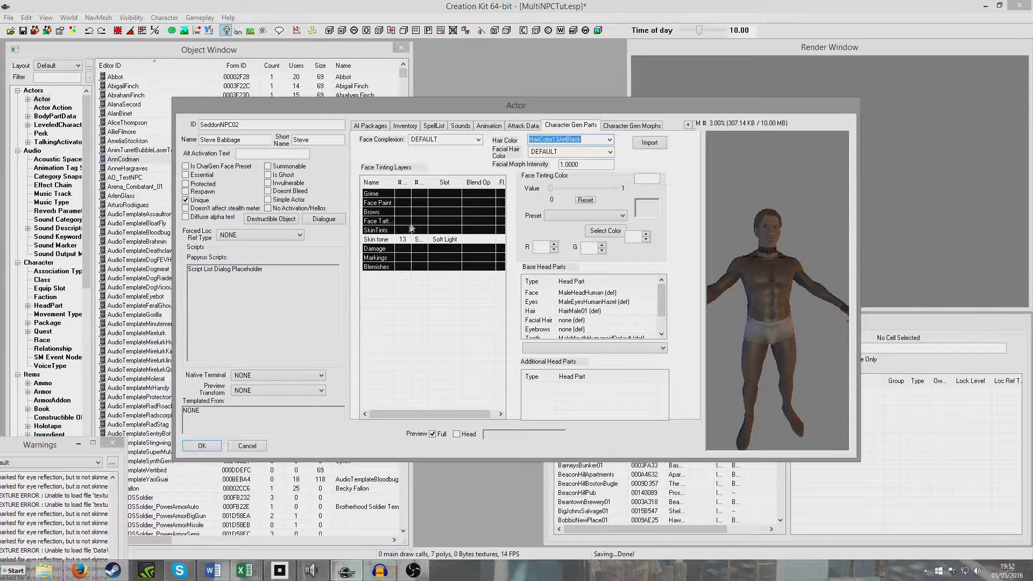
{"action": "double_click", "coordinate": [424, 253]}
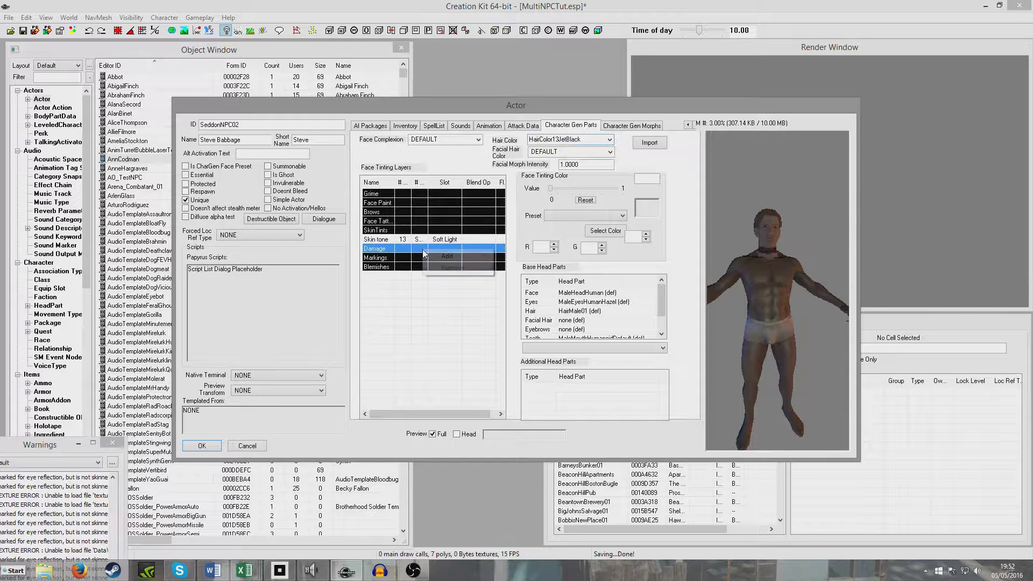
{"action": "double_click", "coordinate": [228, 223]}
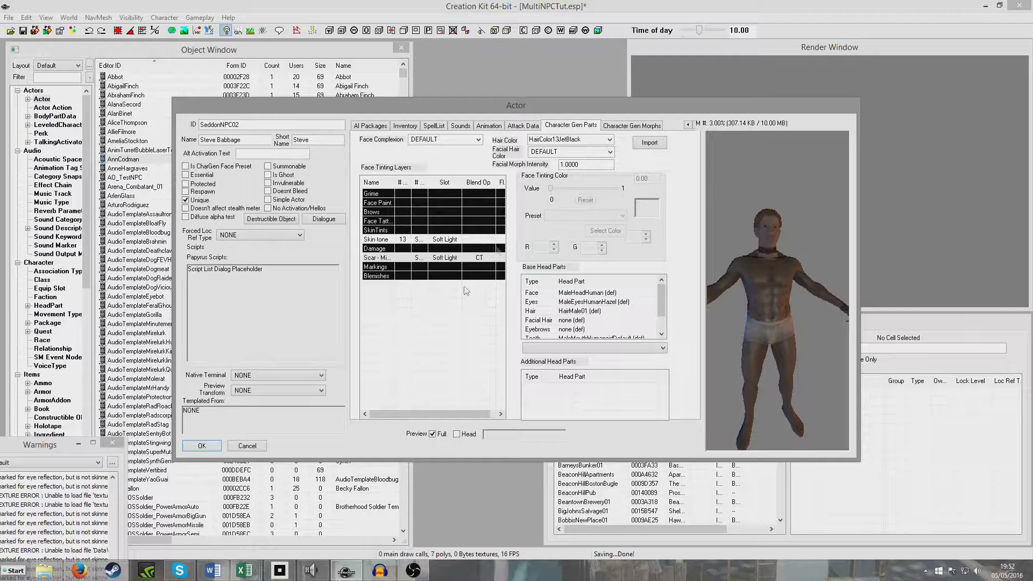
{"action": "left_click", "coordinate": [460, 259]}
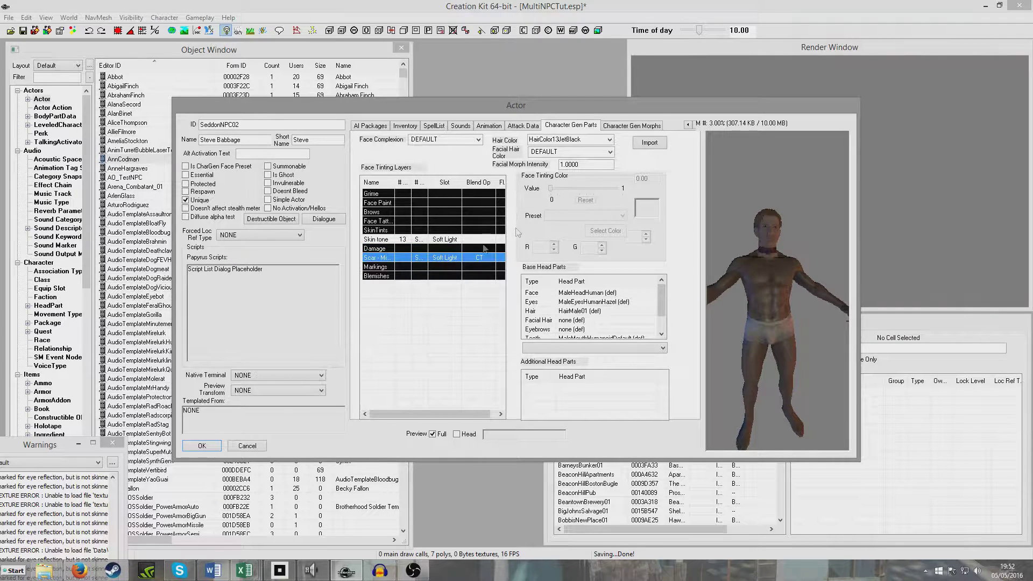
Add a second scar layer to the Damage face tinting from the Select Form list
{"action": "right_click", "coordinate": [430, 246]}
{"action": "left_click", "coordinate": [452, 266]}
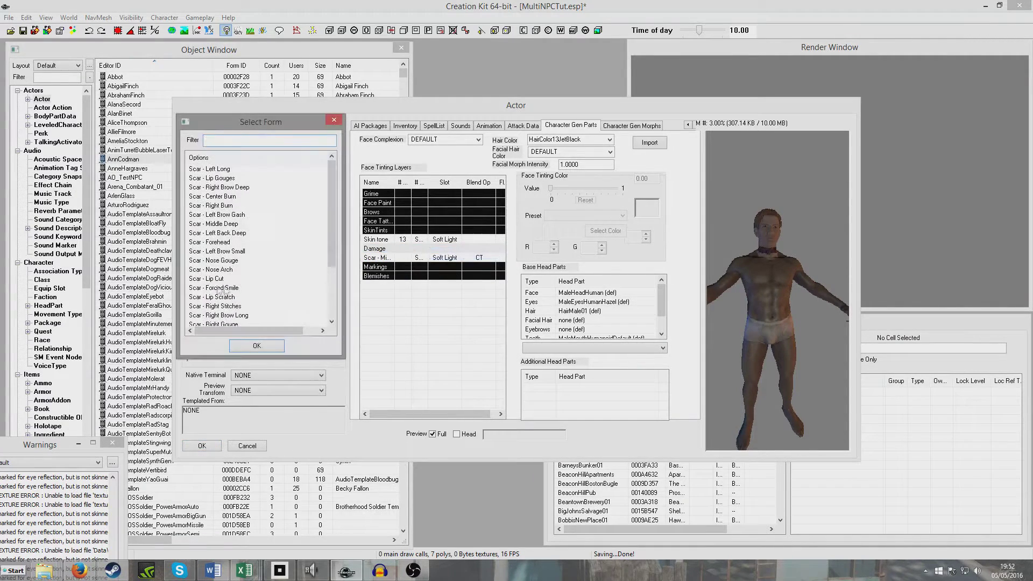
{"action": "double_click", "coordinate": [220, 289]}
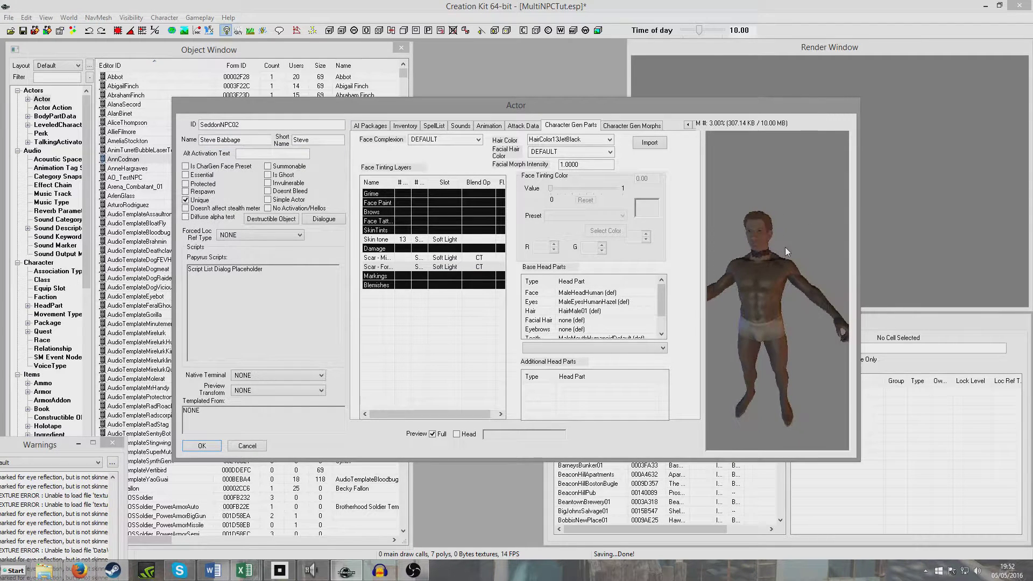
{"action": "left_click", "coordinate": [455, 267]}
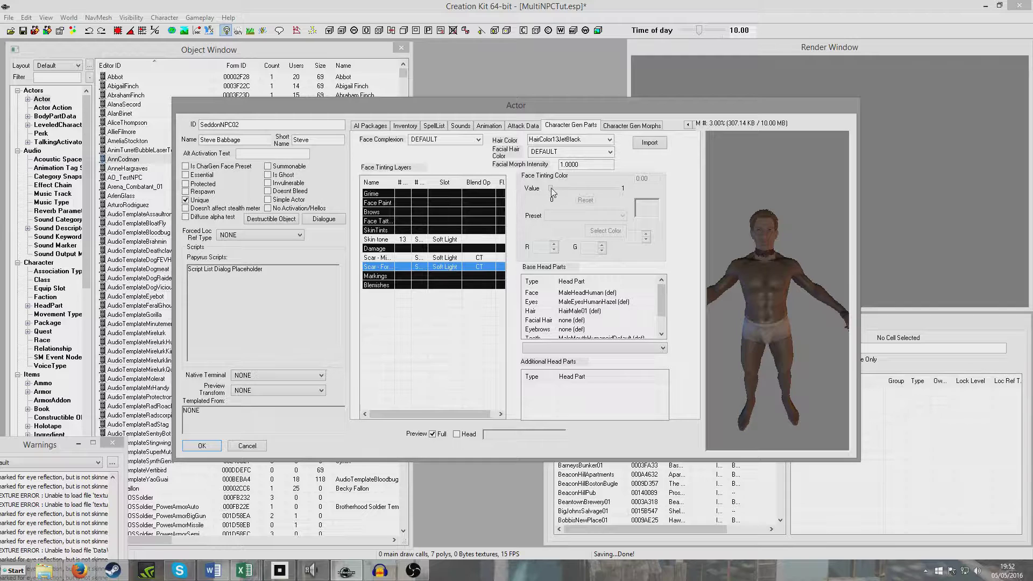
{"action": "left_click", "coordinate": [444, 257]}
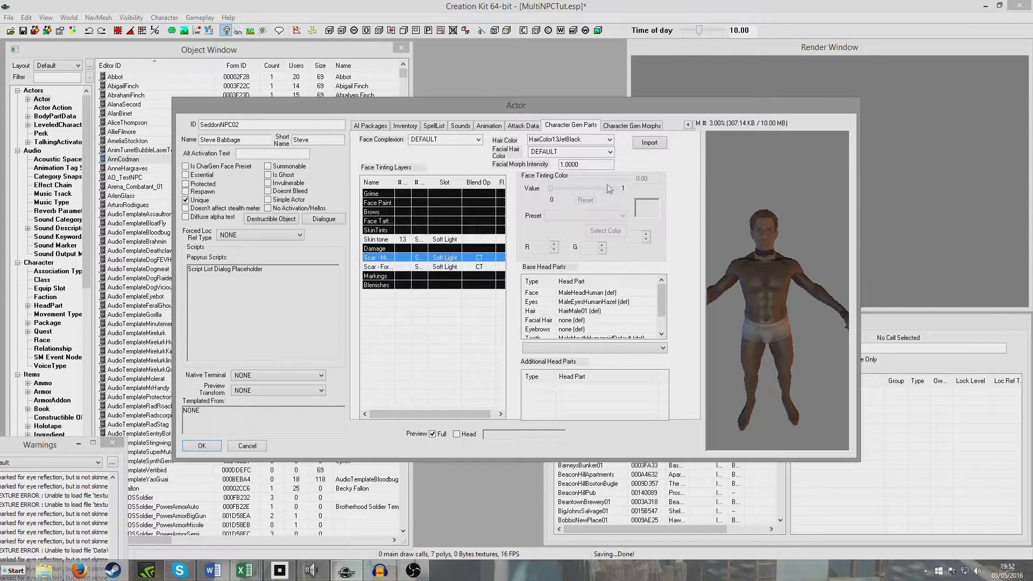
Rotate the preview and switch it from Full to Head only
{"action": "left_click_drag", "start_coordinate": [799, 314], "coordinate": [796, 282]}
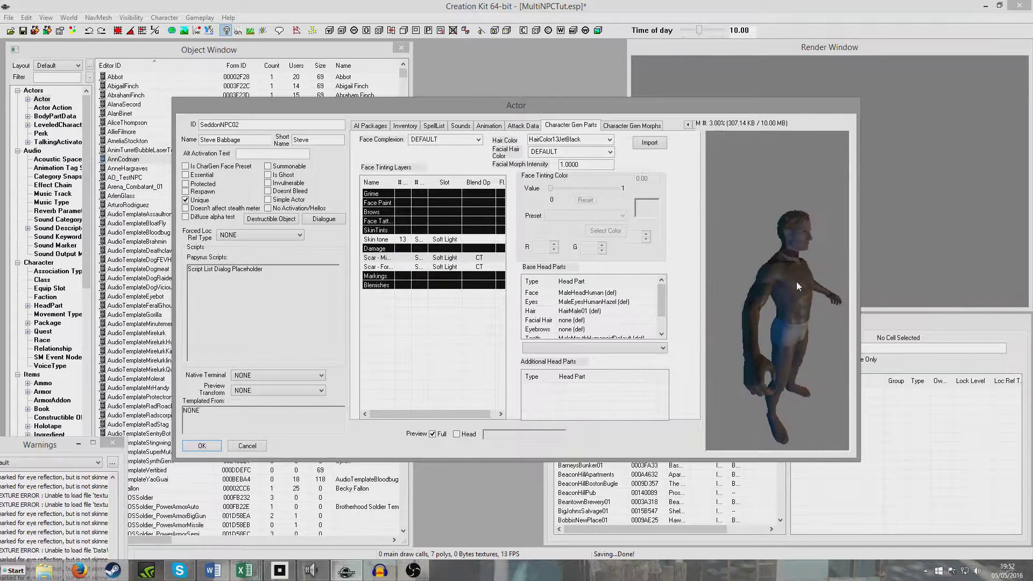
{"action": "scroll", "coordinate": [796, 282], "scroll_direction": "up", "scroll_amount": 5}
{"action": "scroll", "coordinate": [798, 284], "scroll_direction": "down", "scroll_amount": 5}
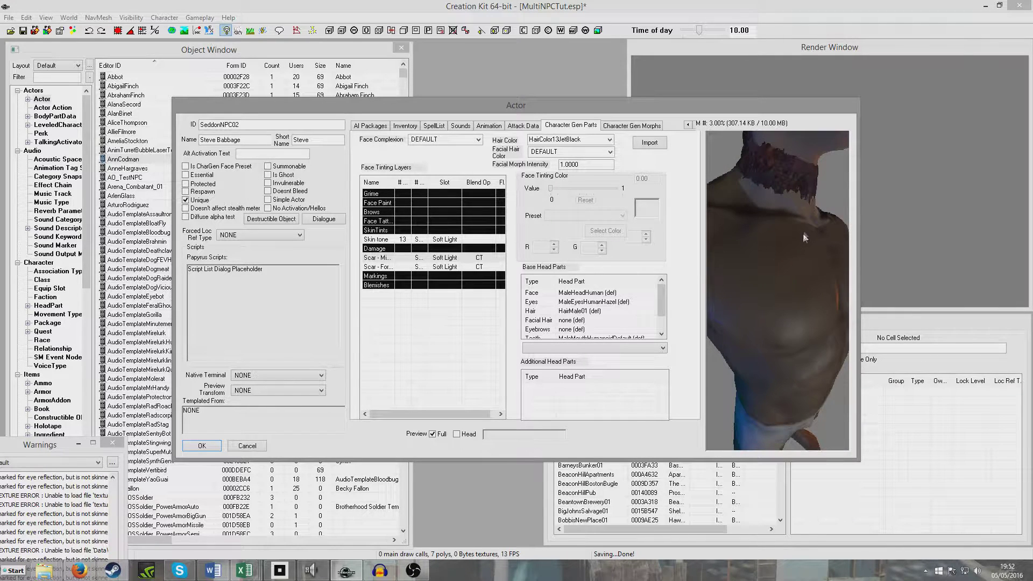
{"action": "left_click_drag", "start_coordinate": [799, 284], "coordinate": [783, 257]}
{"action": "scroll", "coordinate": [782, 257], "scroll_direction": "up", "scroll_amount": 4}
{"action": "left_click", "coordinate": [456, 433]}
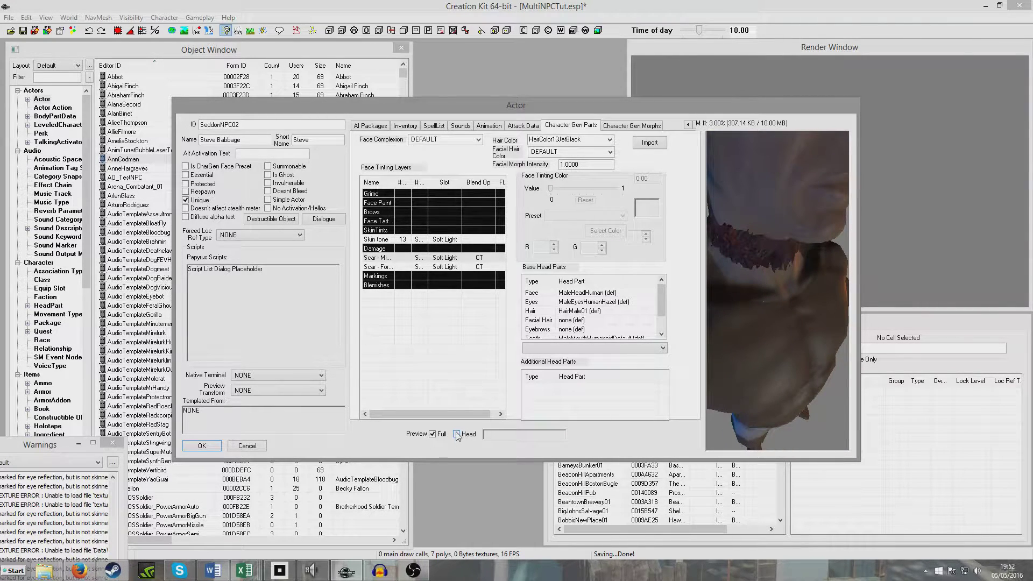
{"action": "left_click", "coordinate": [455, 267]}
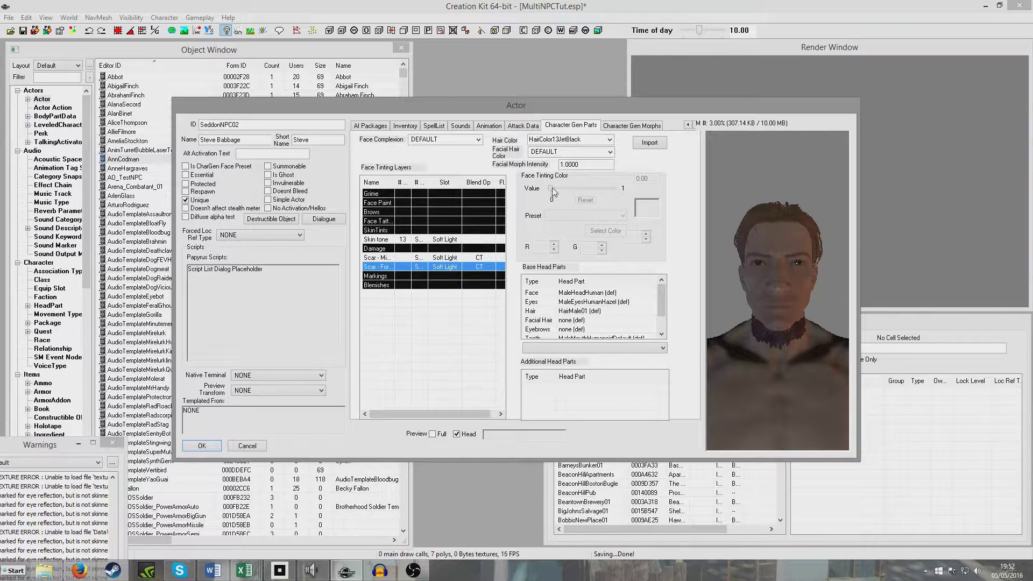
Review the eyes head part and Damage tint layers, turning the head to check the scars
{"action": "left_click", "coordinate": [576, 302]}
{"action": "scroll", "coordinate": [608, 306], "scroll_direction": "down", "scroll_amount": 1}
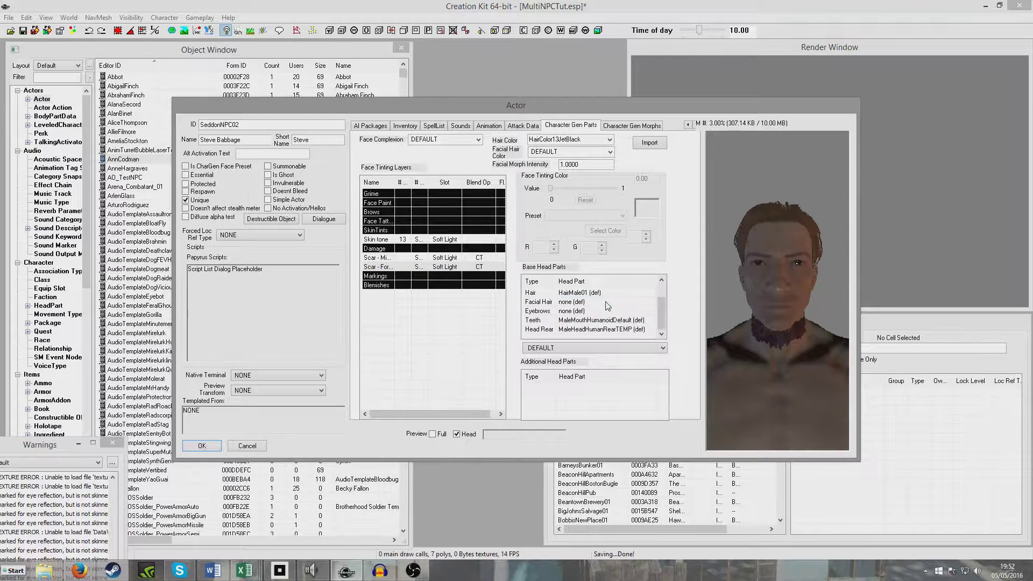
{"action": "scroll", "coordinate": [605, 306], "scroll_direction": "up", "scroll_amount": 1}
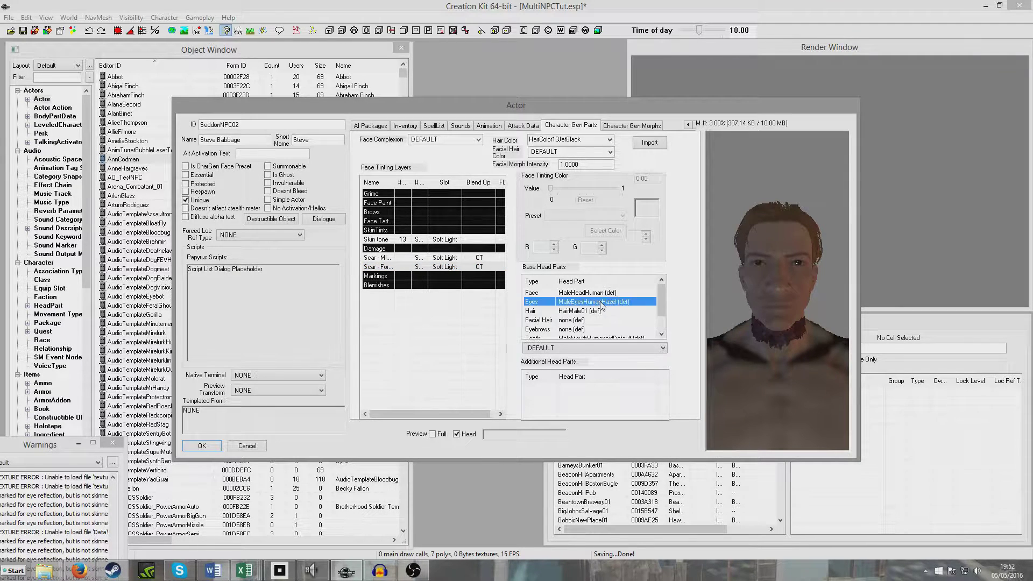
{"action": "left_click", "coordinate": [455, 249]}
{"action": "mouse_move", "coordinate": [740, 330]}
{"action": "left_mouse_down"}
{"action": "mouse_move", "coordinate": [710, 330]}
{"action": "mouse_move", "coordinate": [723, 329]}
{"action": "left_mouse_up"}
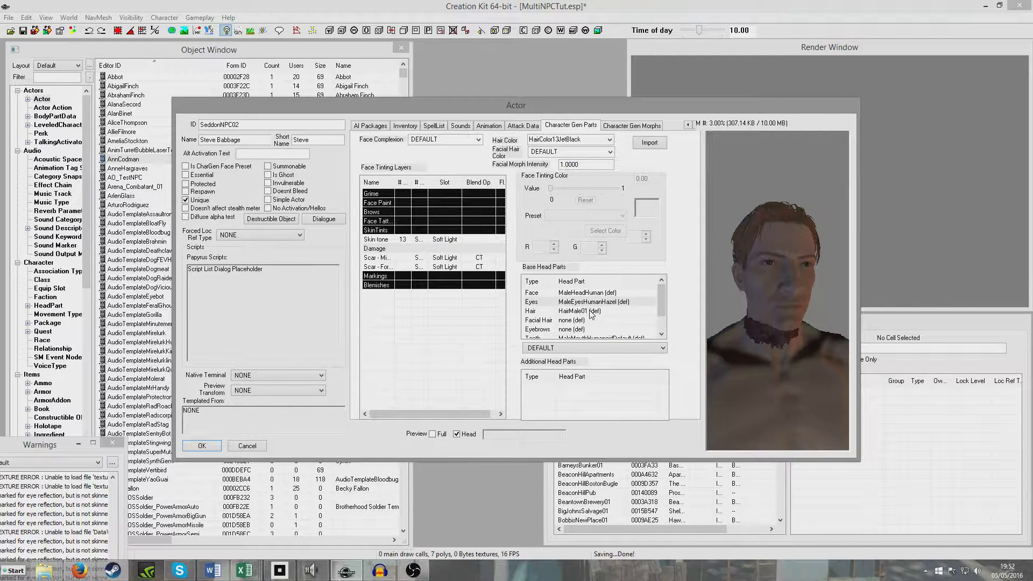
Set the hair head part to HairMale31, check the profile, and close the Actor window
{"action": "left_click", "coordinate": [581, 310]}
{"action": "left_click", "coordinate": [586, 347]}
{"action": "left_click", "coordinate": [539, 411]}
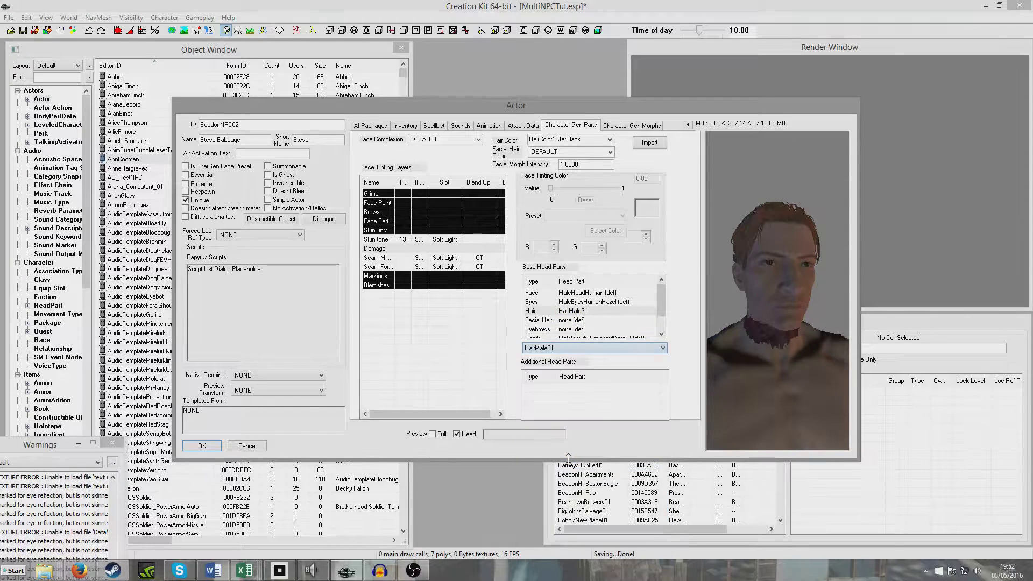
{"action": "left_click", "coordinate": [457, 433]}
{"action": "mouse_move", "coordinate": [740, 312]}
{"action": "left_mouse_down"}
{"action": "mouse_move", "coordinate": [780, 315]}
{"action": "mouse_move", "coordinate": [751, 314]}
{"action": "left_mouse_up"}
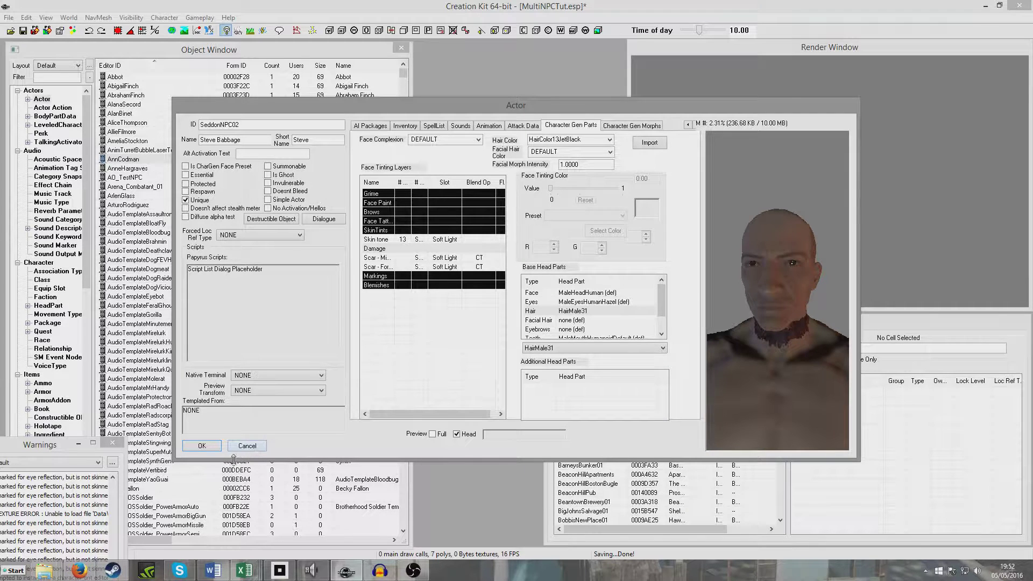
{"action": "left_click", "coordinate": [203, 448]}
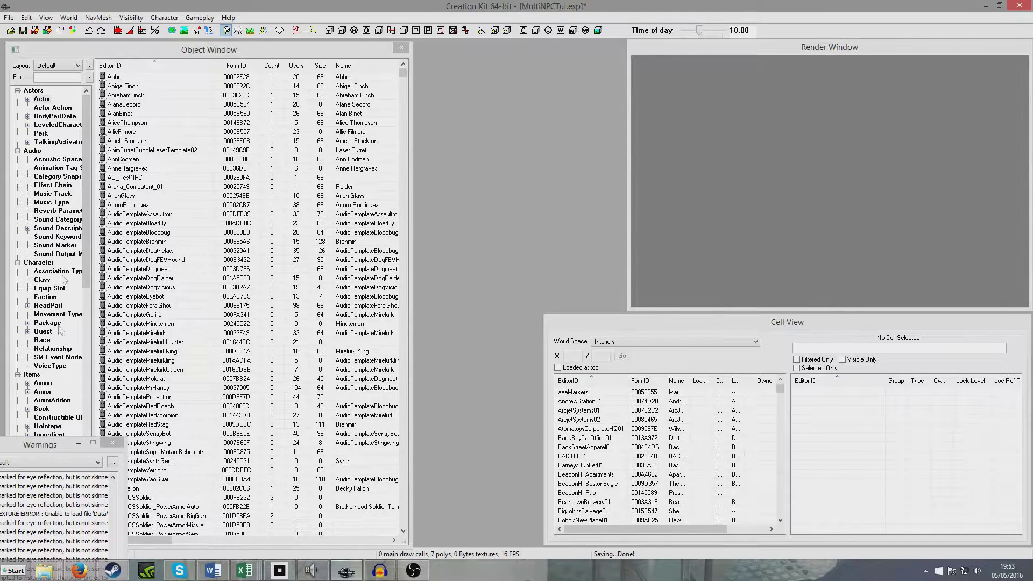
Create quest SeddonTutQuest with priority 45, then reopen it on the Quest Aliases tab
{"action": "left_click_drag", "start_coordinate": [48, 446], "coordinate": [52, 546]}
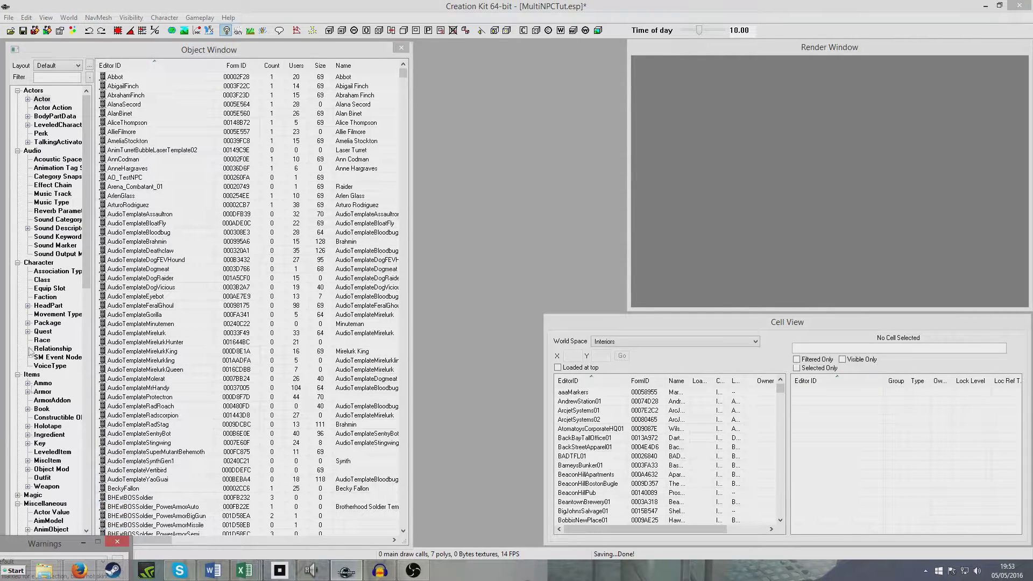
{"action": "left_click", "coordinate": [47, 332]}
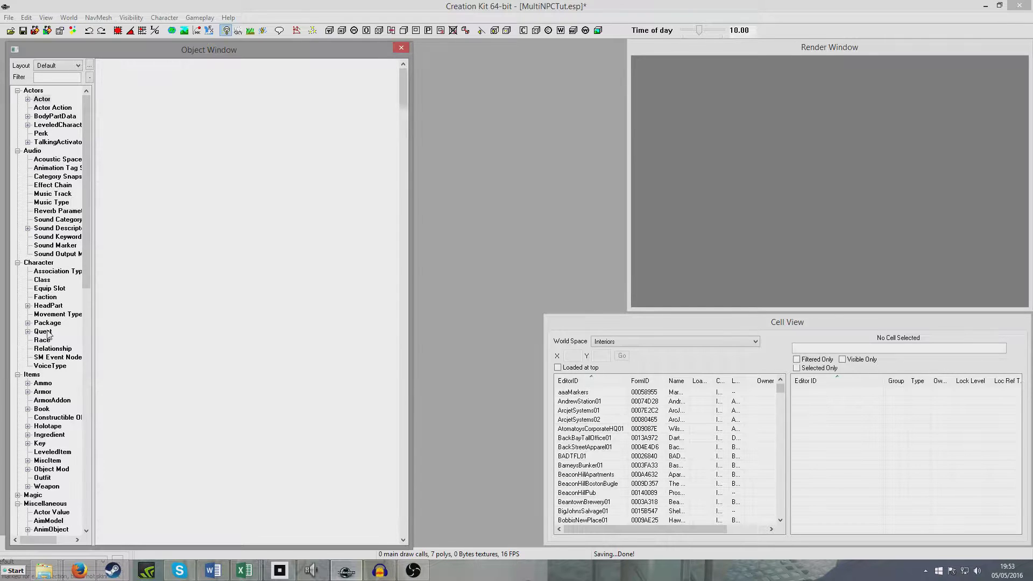
{"action": "right_click", "coordinate": [157, 160]}
{"action": "left_click", "coordinate": [183, 199]}
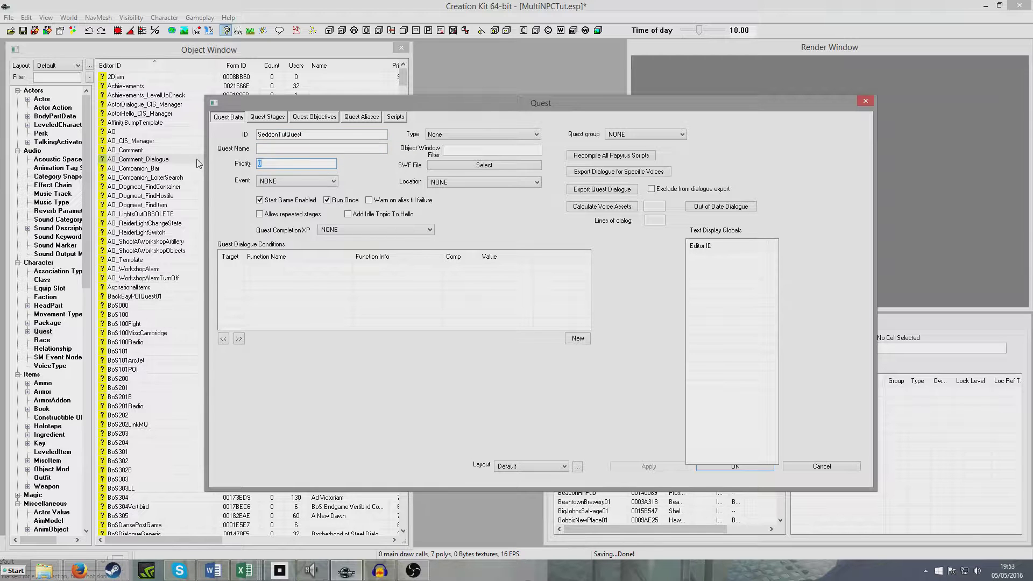
{"action": "type", "text": "45"}
{"action": "left_click", "coordinate": [757, 464]}
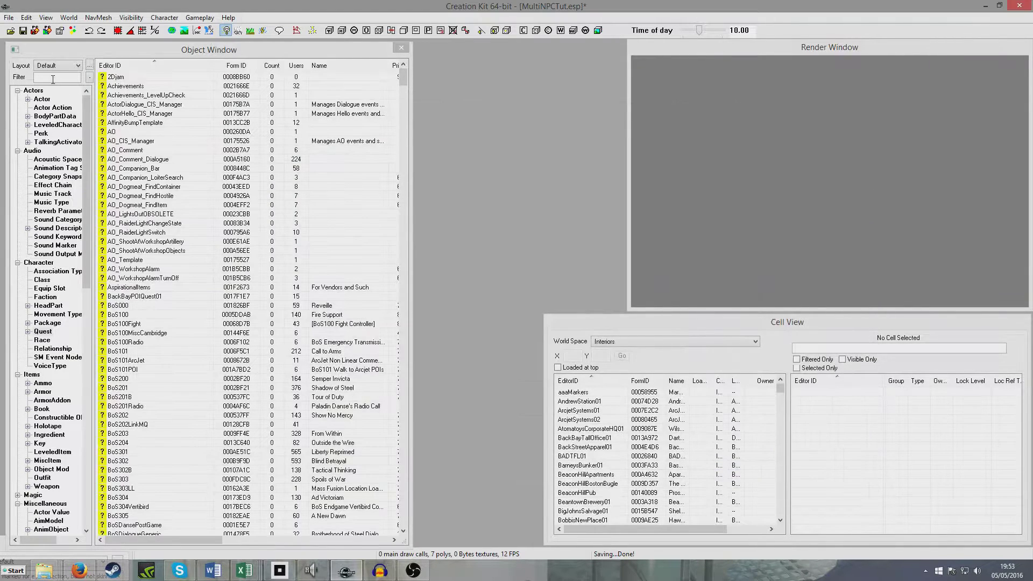
{"action": "left_click", "coordinate": [52, 79]}
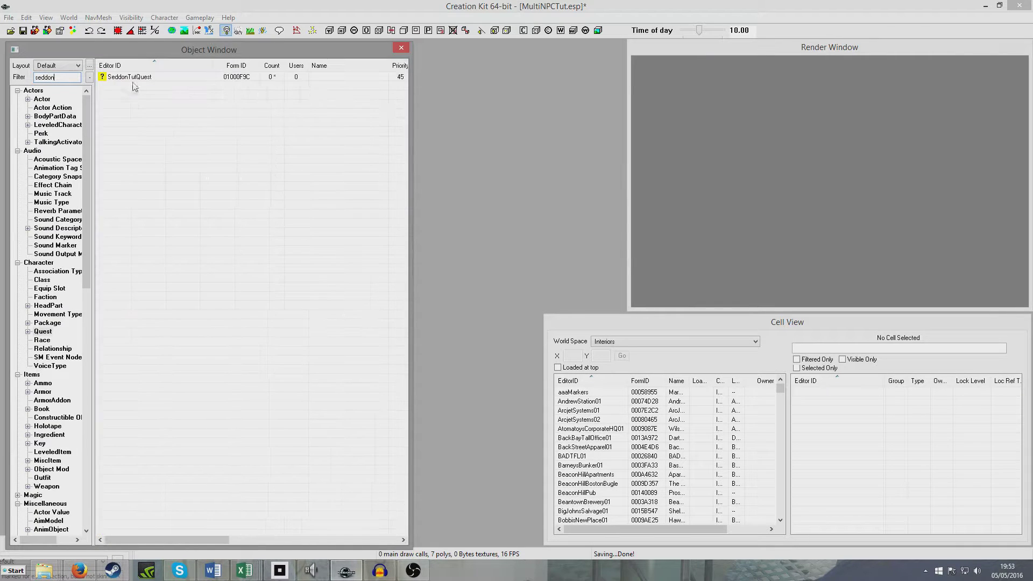
{"action": "double_click", "coordinate": [134, 78]}
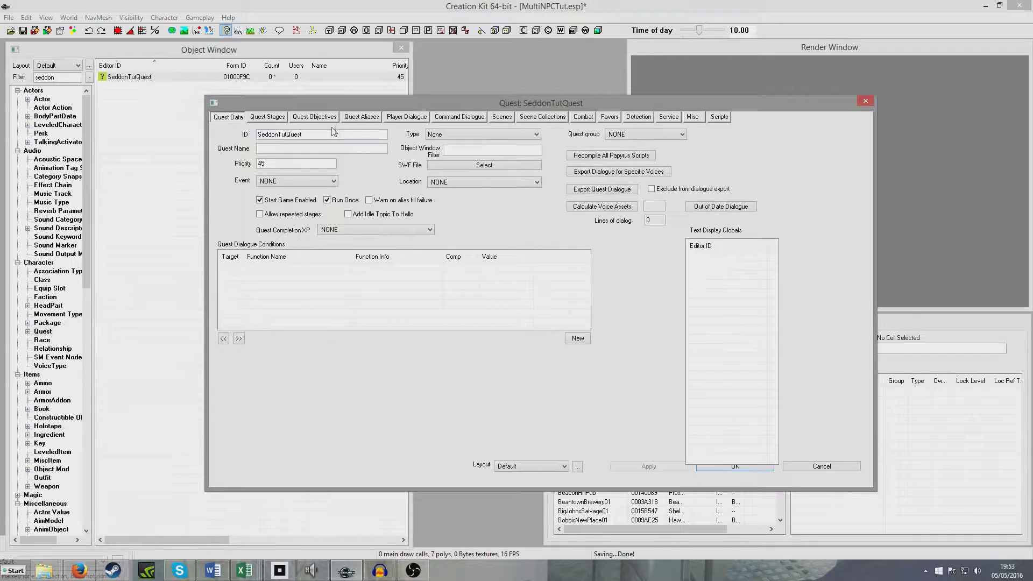
{"action": "left_click", "coordinate": [357, 117]}
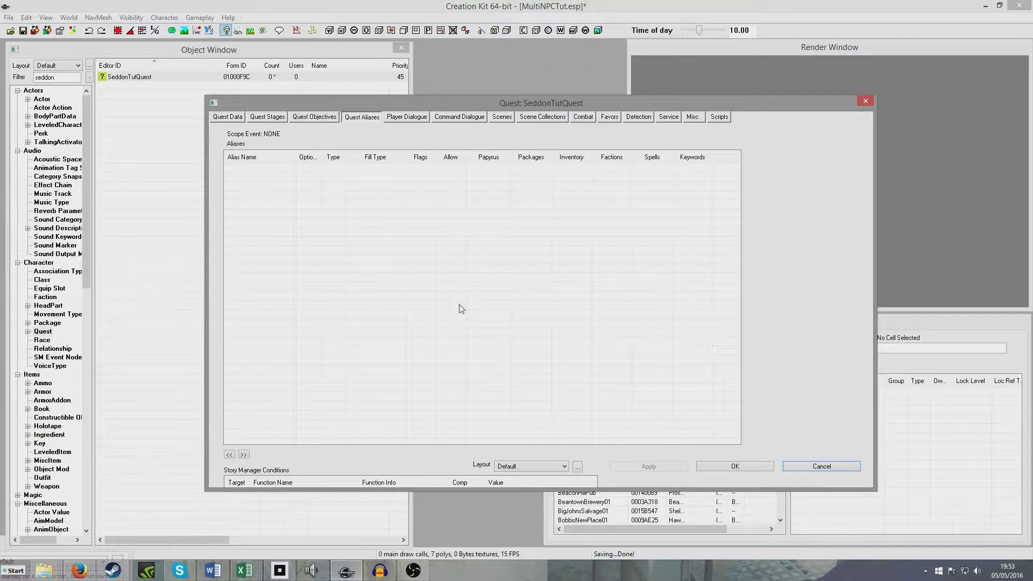
Add reference alias NPC01 filled by the unique actor SeddonNPC01
{"action": "right_click", "coordinate": [327, 198]}
{"action": "left_click", "coordinate": [355, 206]}
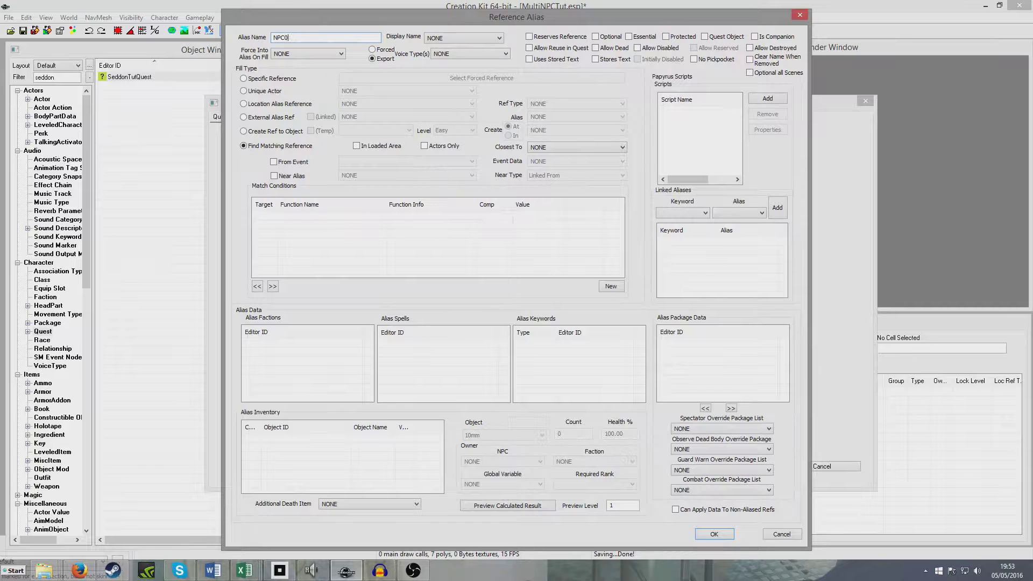
{"action": "left_click", "coordinate": [243, 90]}
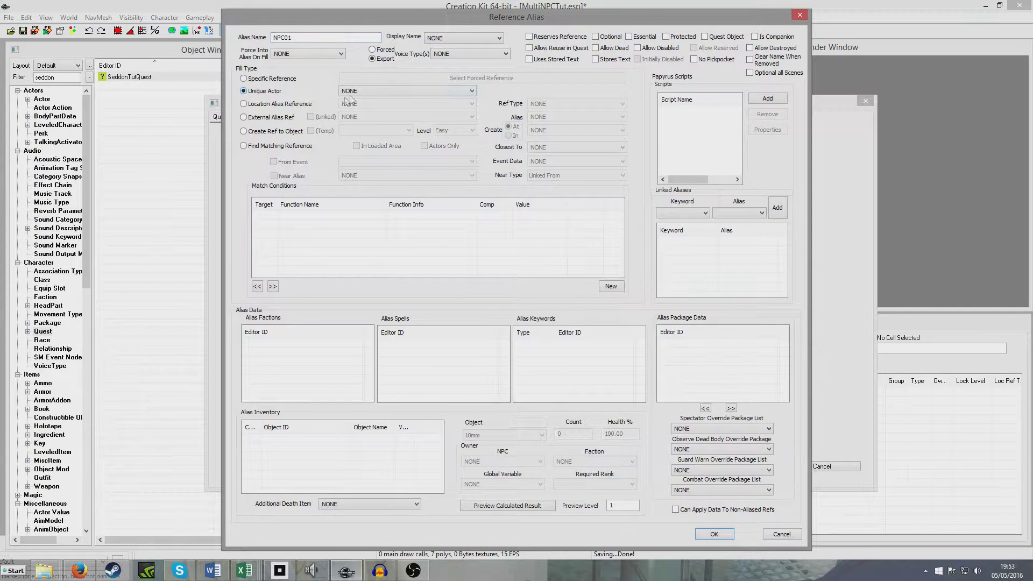
{"action": "left_click", "coordinate": [406, 91]}
{"action": "type", "text": "s"}
{"action": "scroll", "coordinate": [371, 118], "scroll_direction": "down", "scroll_amount": 1}
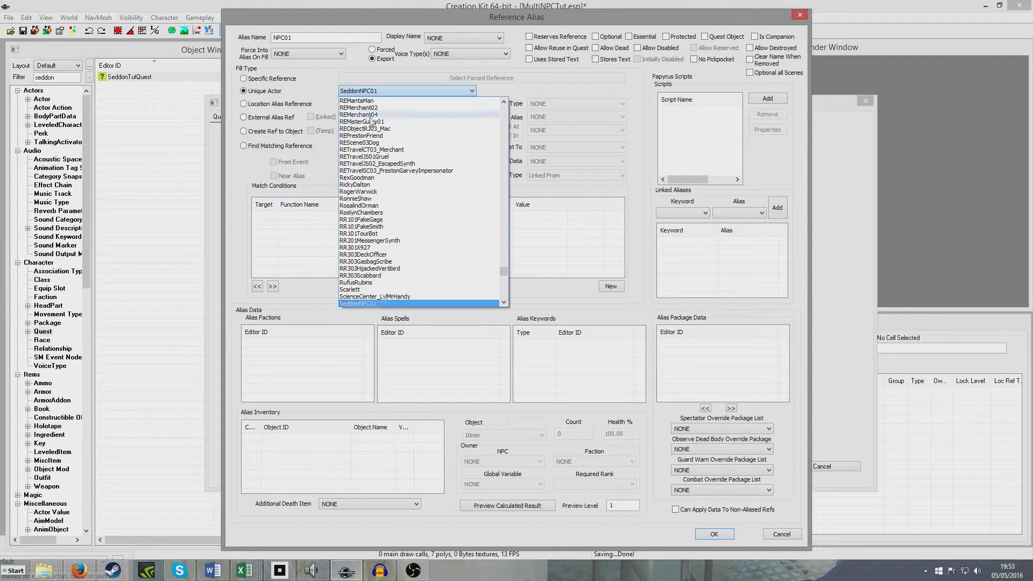
{"action": "left_click", "coordinate": [363, 303]}
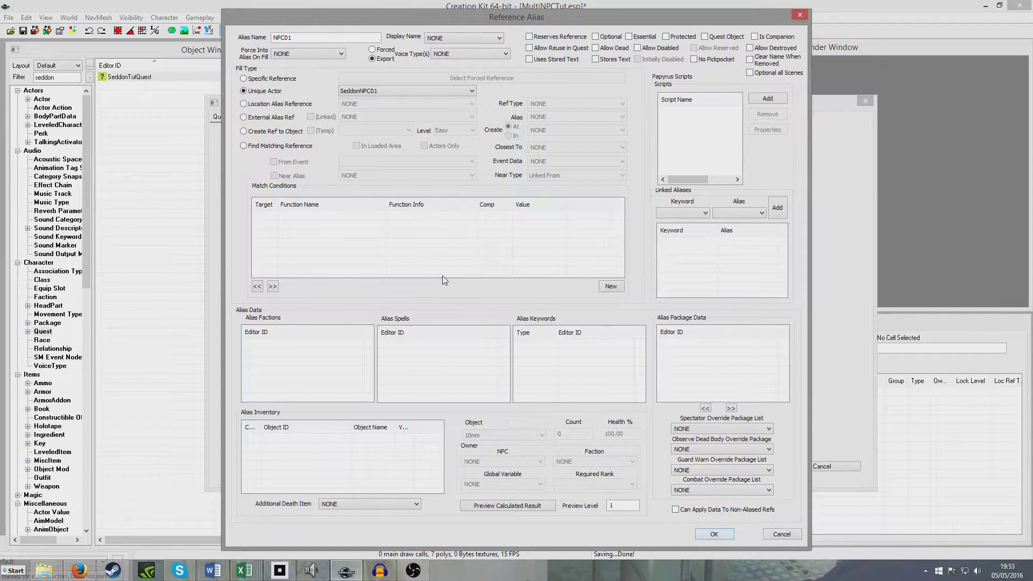
{"action": "left_click", "coordinate": [707, 534]}
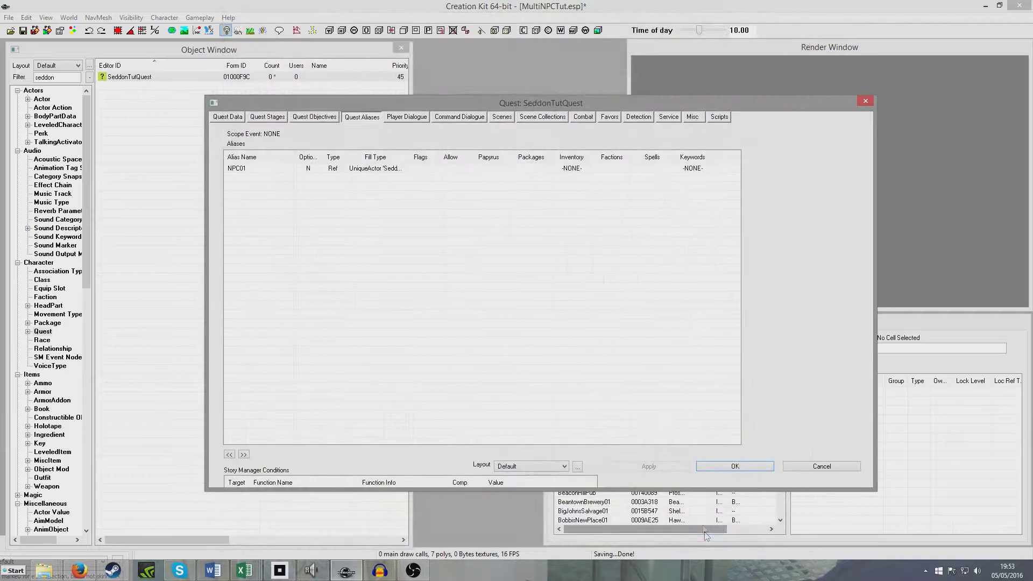
Add reference alias NPC02 filled by the unique actor SeddonNPC02
{"action": "right_click", "coordinate": [262, 199]}
{"action": "left_click", "coordinate": [287, 210]}
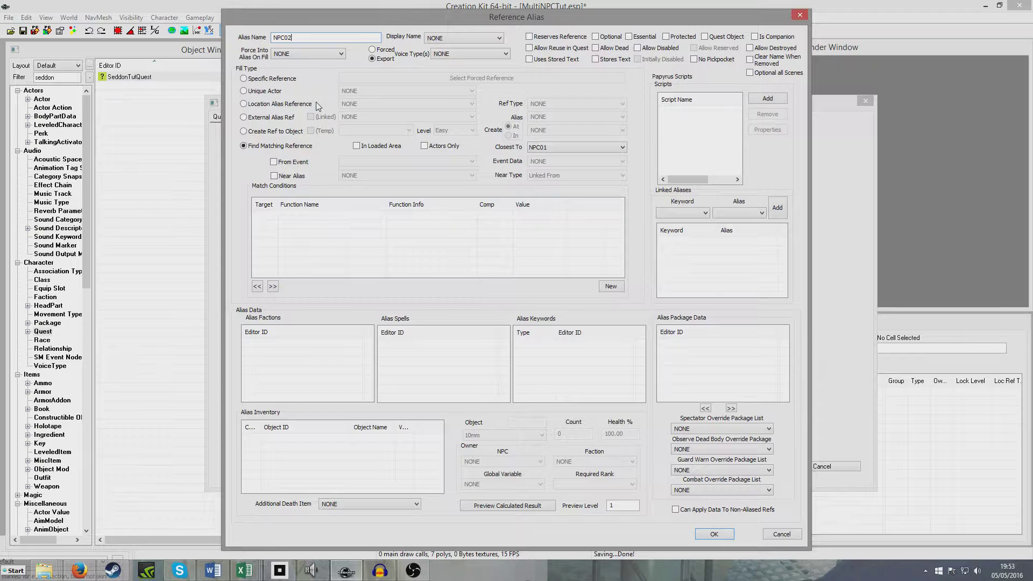
{"action": "left_click", "coordinate": [245, 91]}
{"action": "left_click", "coordinate": [366, 90]}
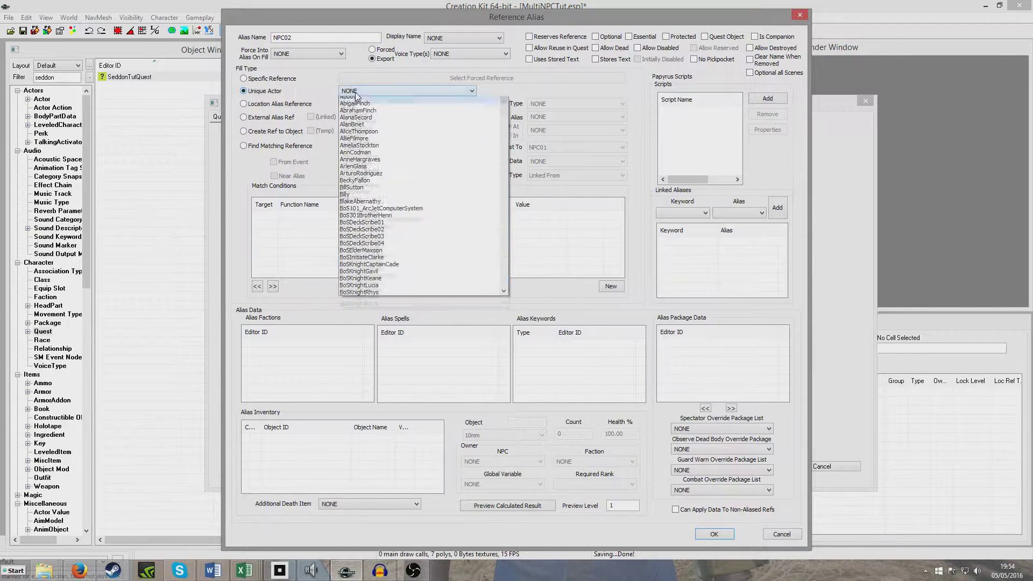
{"action": "type", "text": "seddon"}
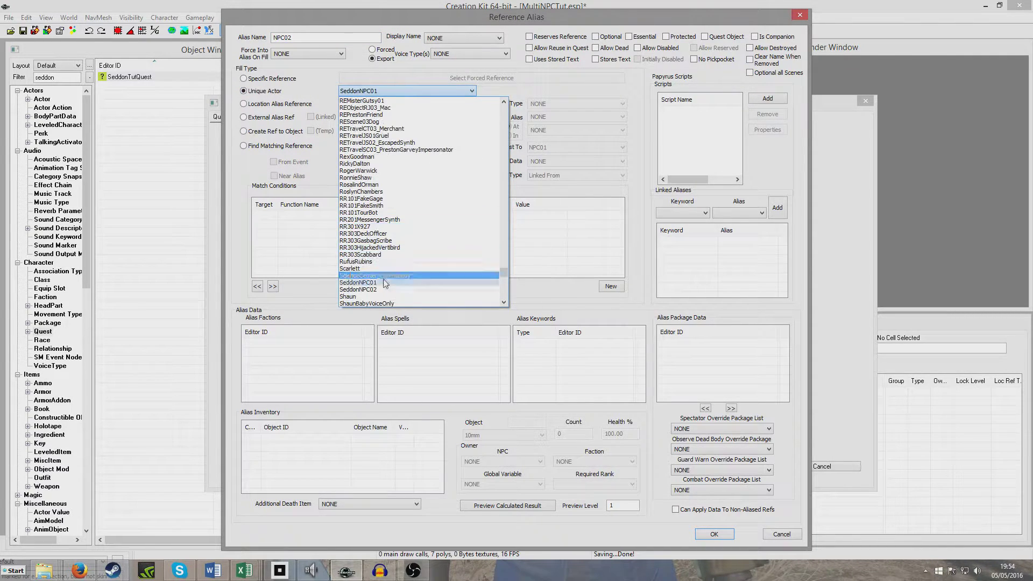
{"action": "left_click", "coordinate": [385, 290]}
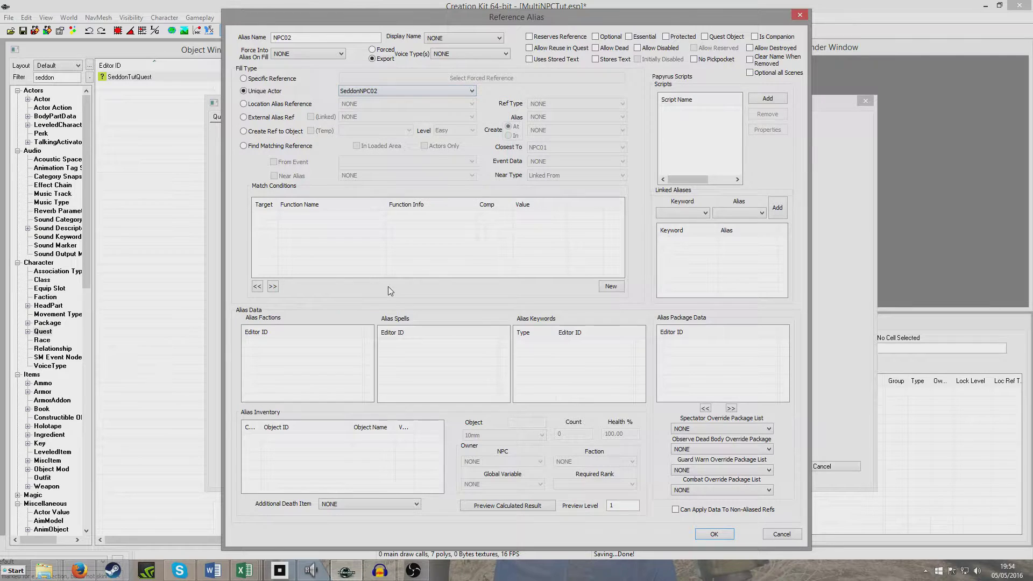
{"action": "left_click", "coordinate": [709, 535]}
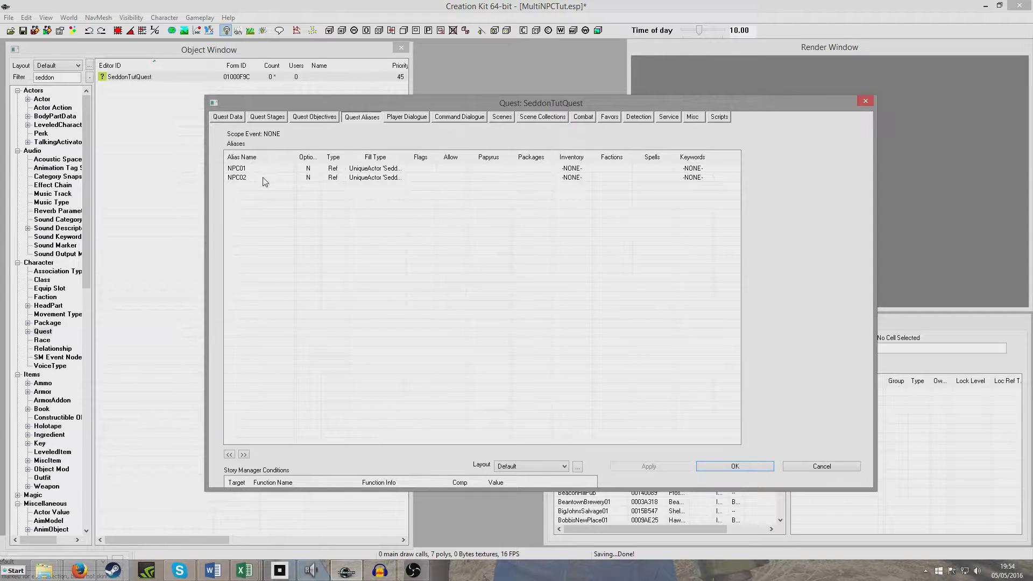
Create scene SeddonTutScene on the Scenes tab and mark it Player Dialogue
{"action": "left_click", "coordinate": [496, 118]}
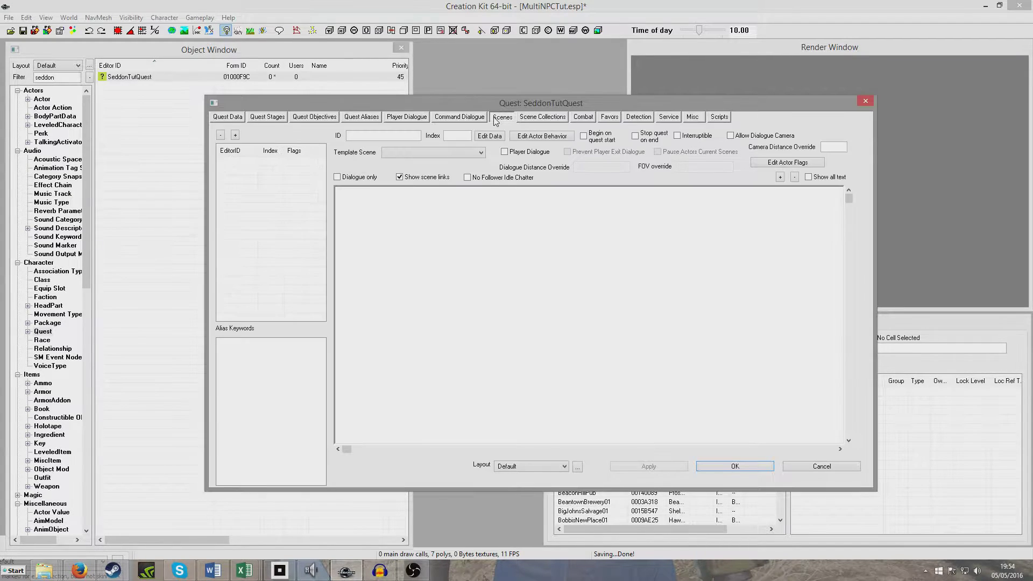
{"action": "right_click", "coordinate": [239, 183]}
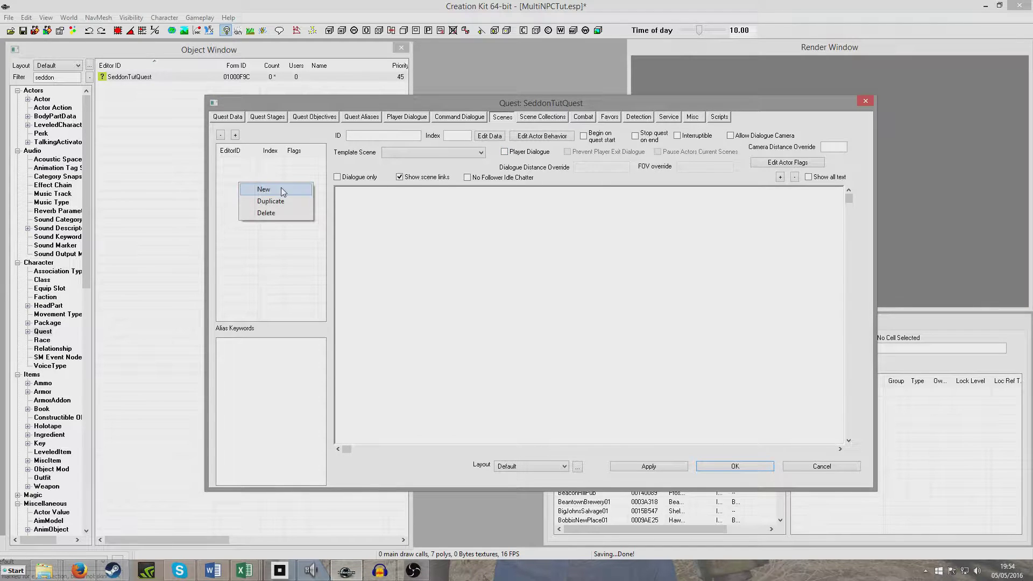
{"action": "left_click", "coordinate": [251, 188]}
{"action": "type", "text": "SeddonTutScene"}
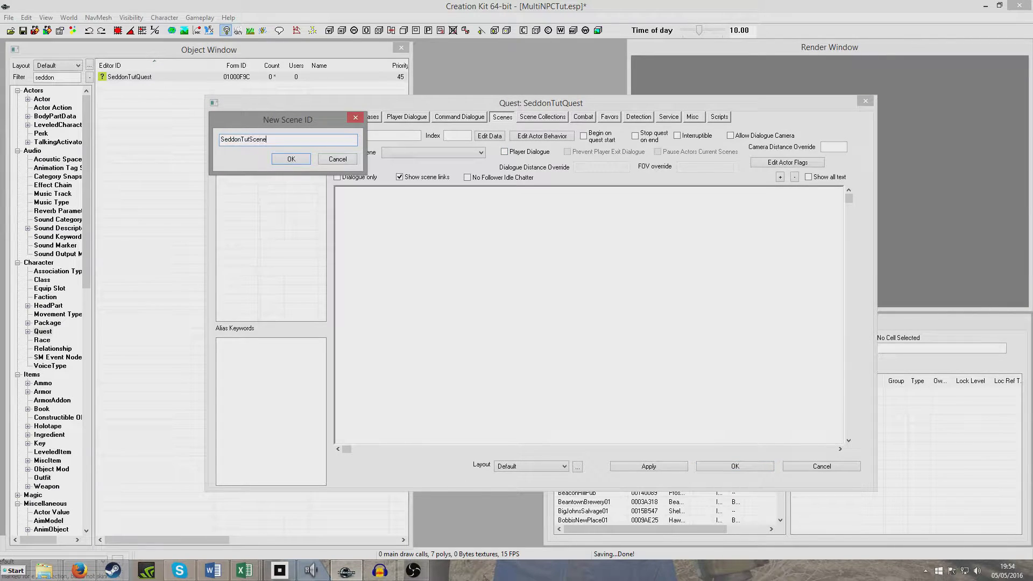
{"action": "key", "text": "Return"}
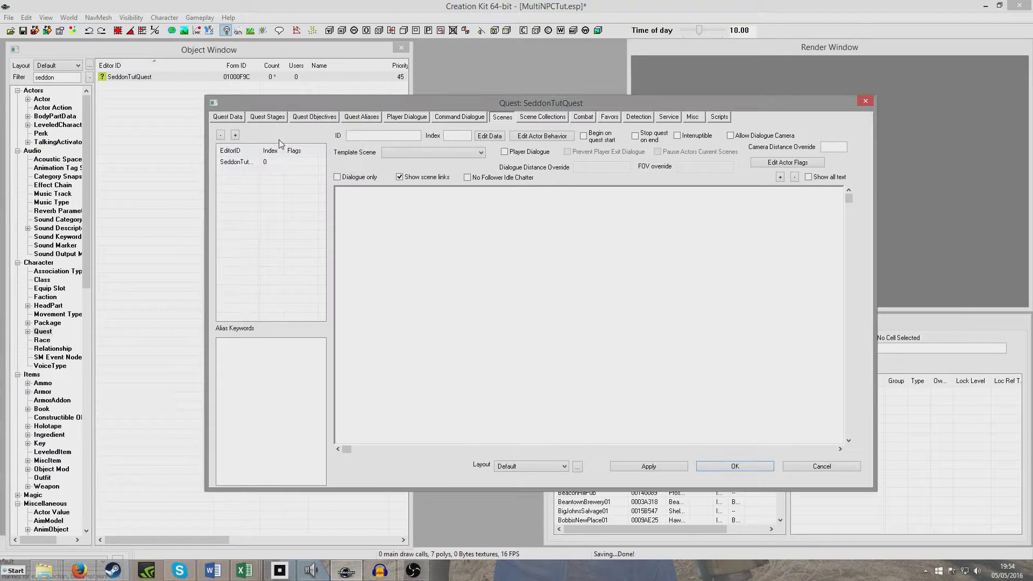
{"action": "left_click", "coordinate": [238, 163]}
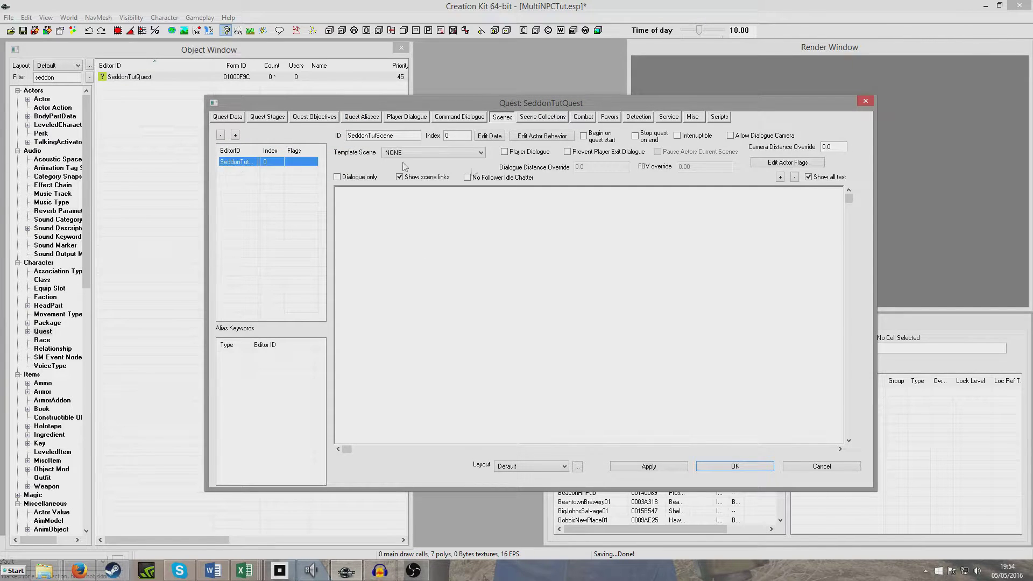
{"action": "left_click", "coordinate": [508, 154]}
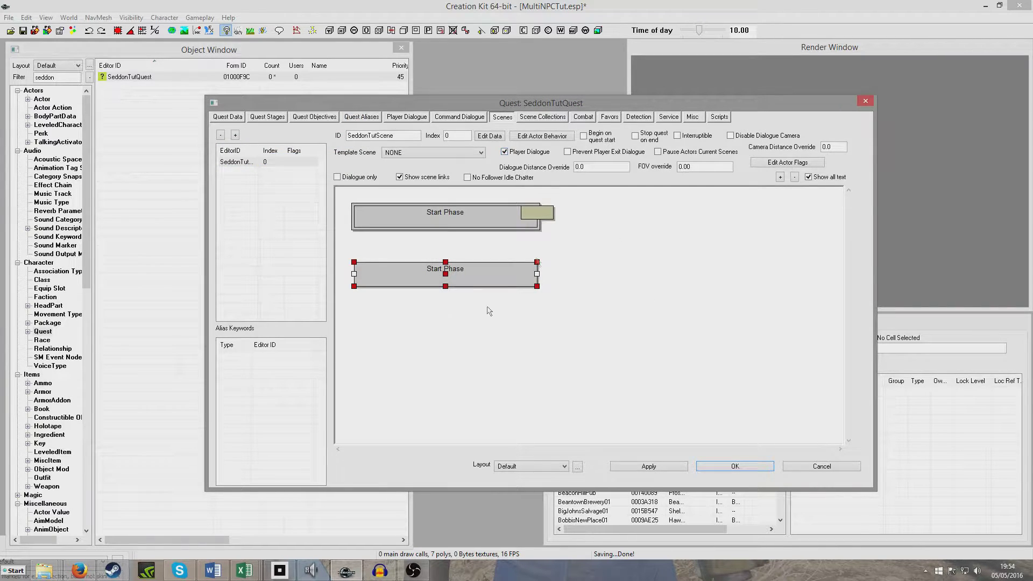
Add alias NPC01 as an actor in the scene
{"action": "right_click", "coordinate": [495, 255]}
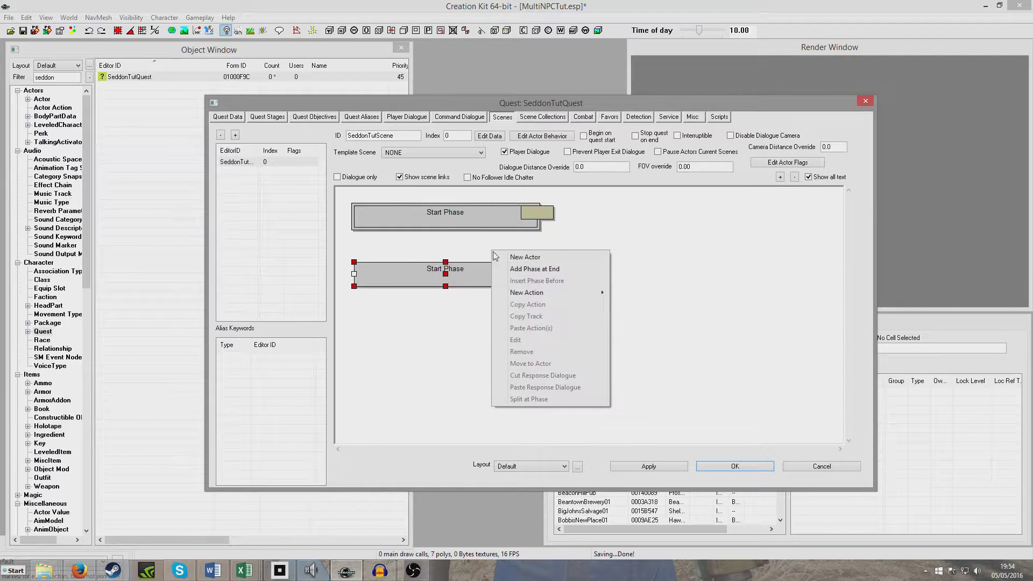
{"action": "left_click", "coordinate": [519, 256]}
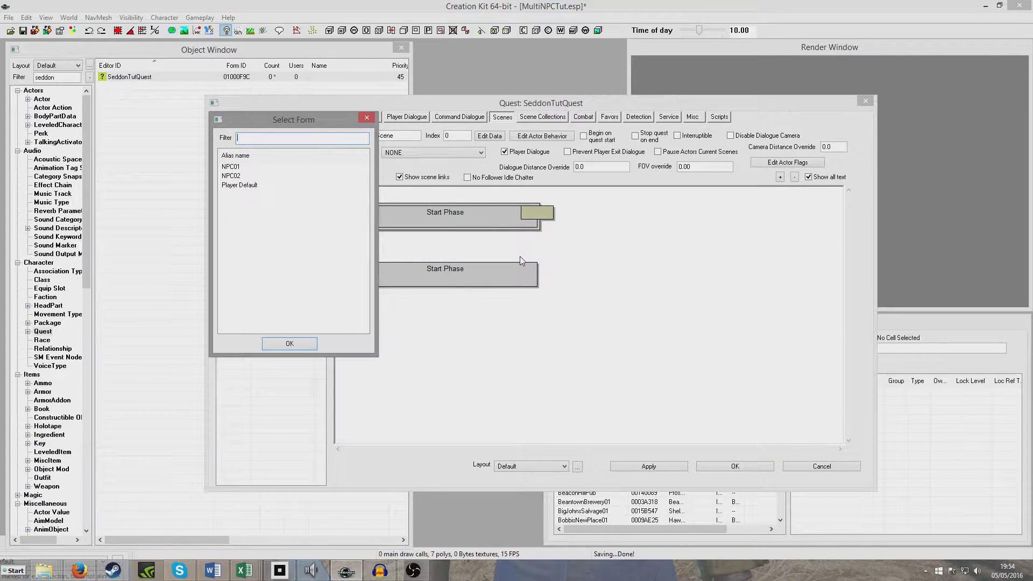
{"action": "left_click", "coordinate": [232, 167]}
{"action": "left_click", "coordinate": [290, 344]}
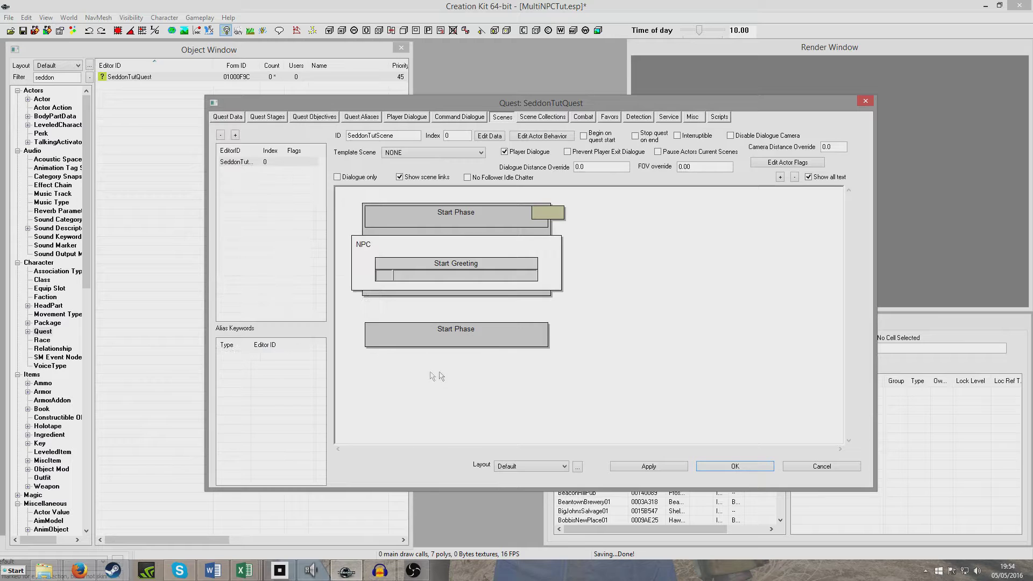
Create greeting topic SeddonNPC01Greeting with the response "Hello, I'm Seddon"
{"action": "double_click", "coordinate": [458, 279]}
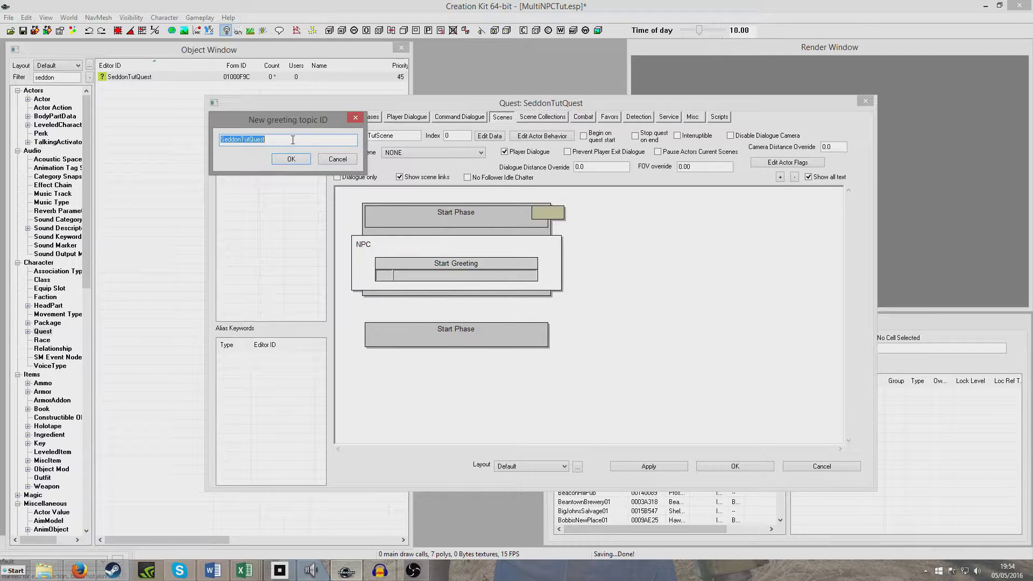
{"action": "type", "text": "SeddonNPC01Greeting"}
{"action": "key", "text": "Return"}
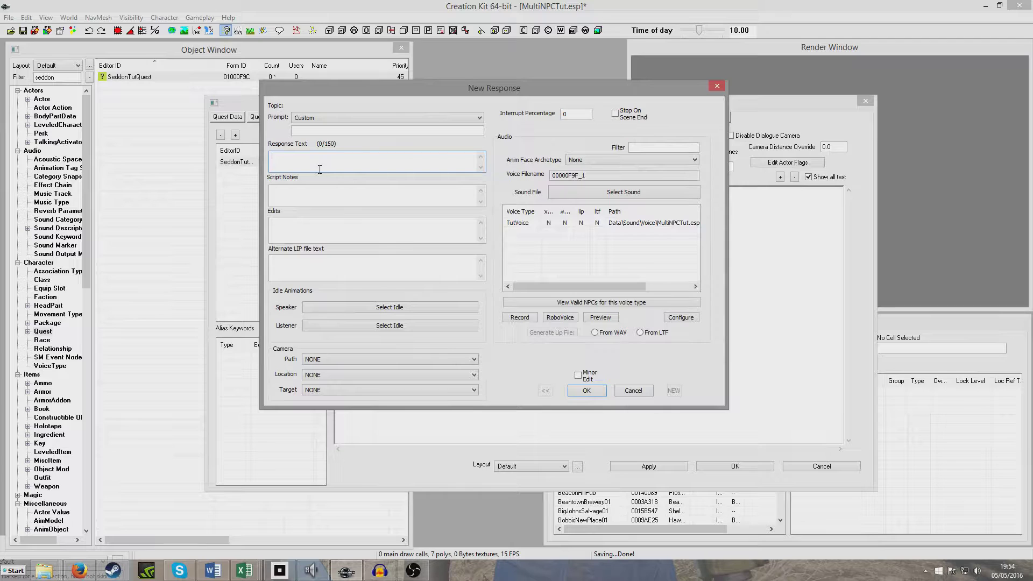
{"action": "type", "text": "Hello, I'm Seddon"}
{"action": "key", "text": "Return"}
{"action": "left_click", "coordinate": [467, 64]}
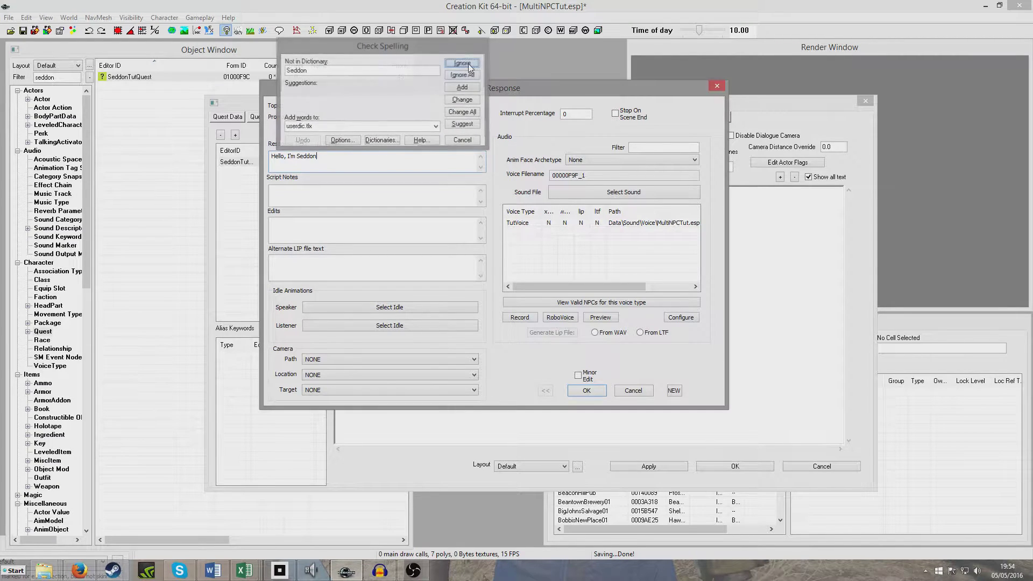
{"action": "left_click", "coordinate": [584, 391]}
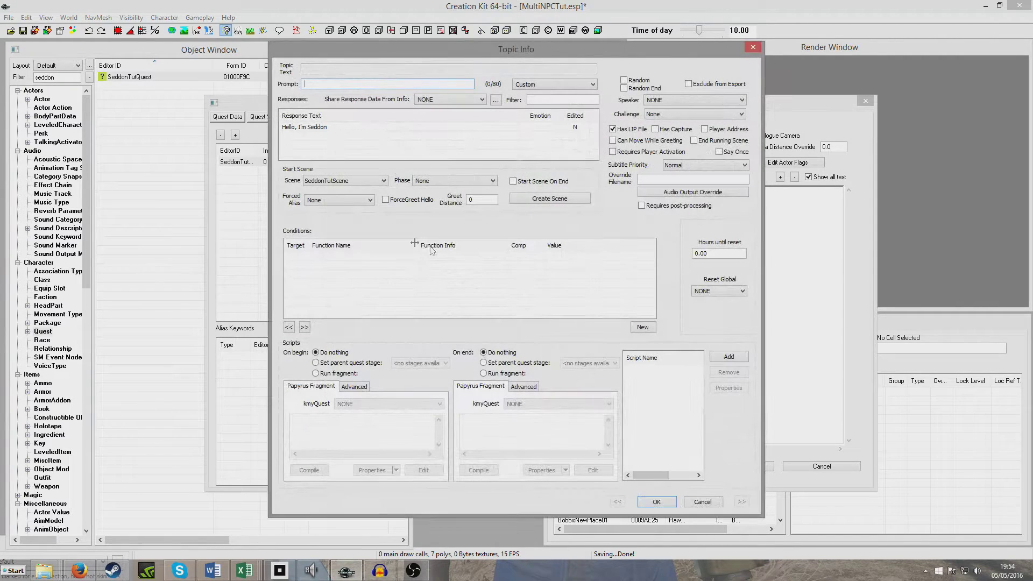
{"action": "left_click", "coordinate": [664, 503]}
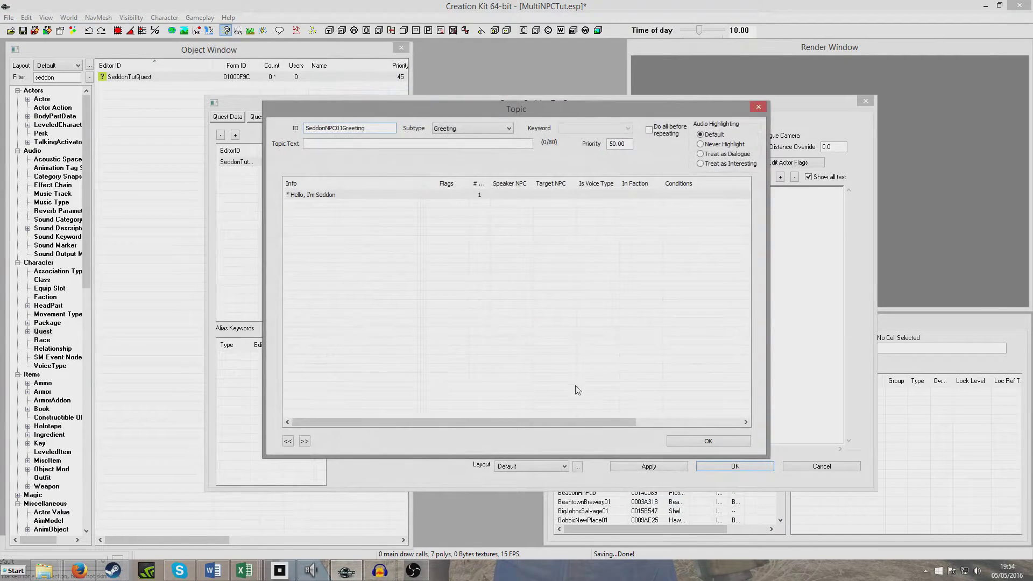
Reopen the greeting action and its response to verify "Hello, I'm Seddon"
{"action": "double_click", "coordinate": [329, 195]}
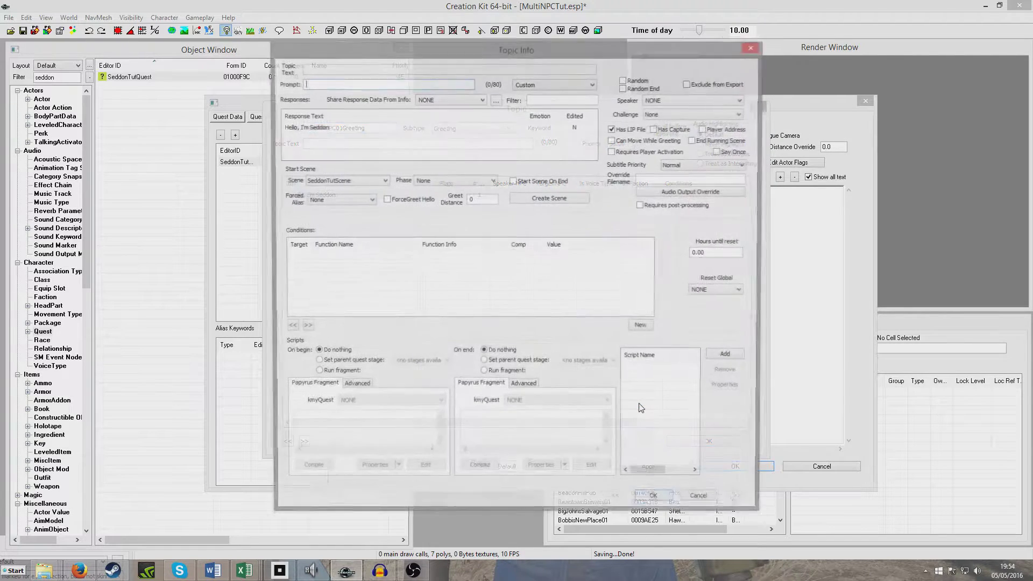
{"action": "left_click", "coordinate": [657, 503]}
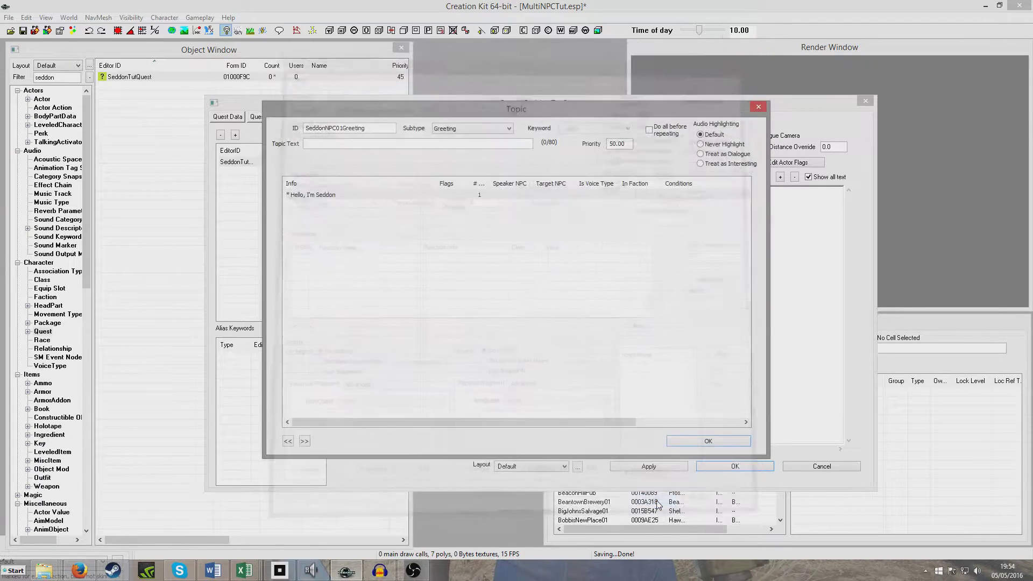
{"action": "left_click", "coordinate": [697, 445]}
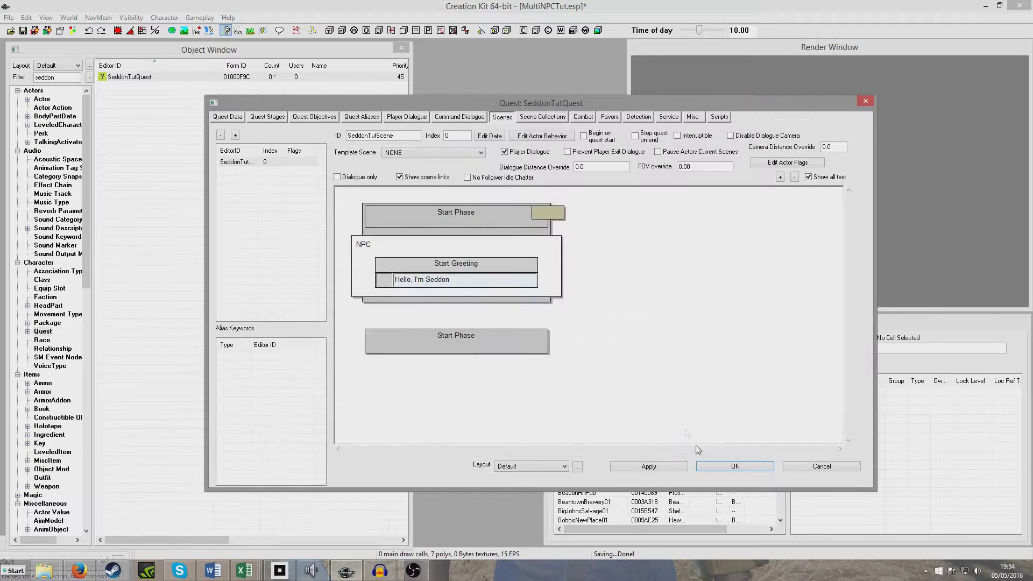
{"action": "double_click", "coordinate": [468, 285]}
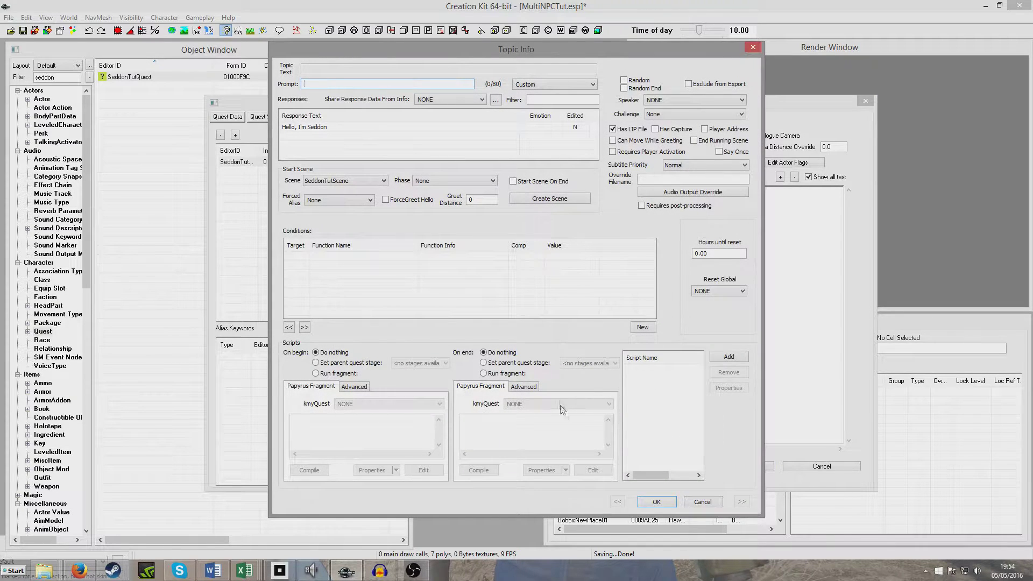
{"action": "double_click", "coordinate": [387, 127]}
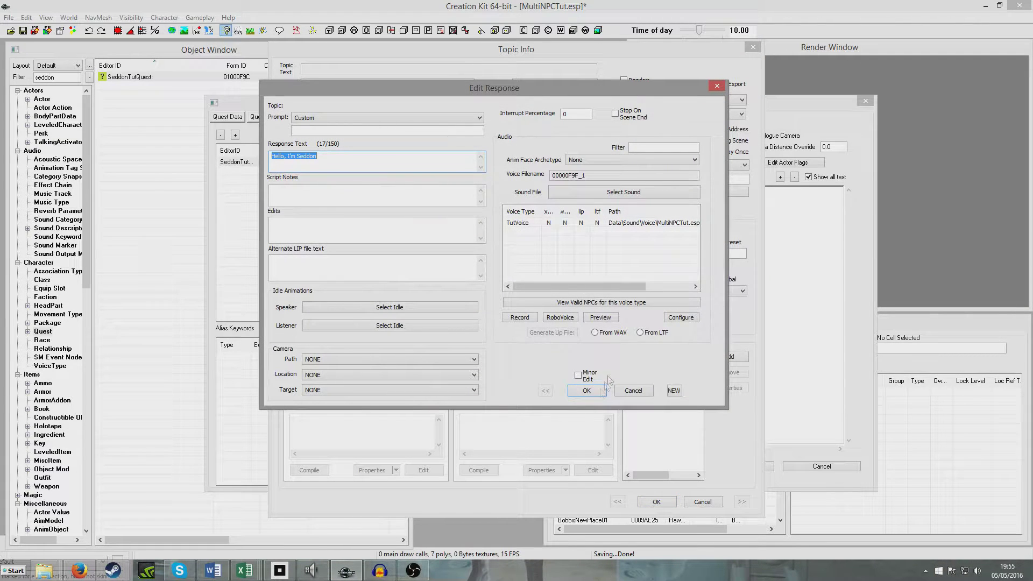
{"action": "left_click", "coordinate": [586, 391]}
Add Phase 1 to the scene with a player dialogue action
{"action": "left_click", "coordinate": [661, 502]}
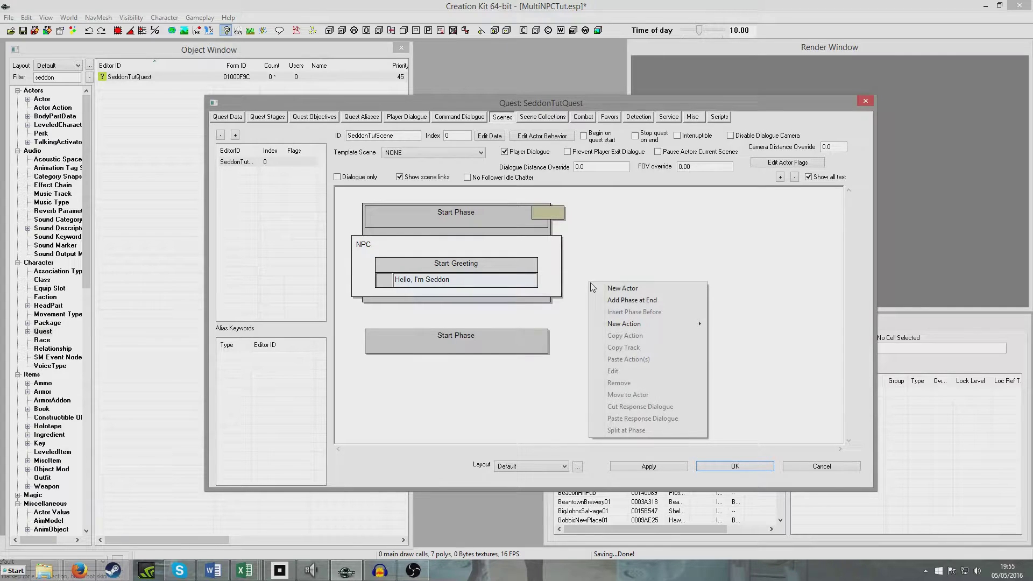
{"action": "mouse_move", "coordinate": [630, 324]}
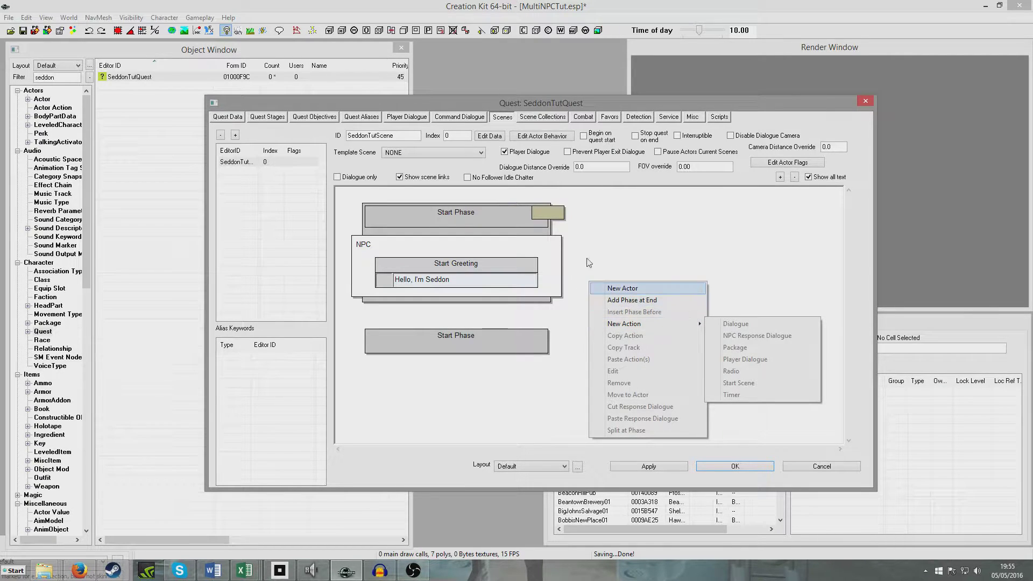
{"action": "left_click", "coordinate": [636, 302]}
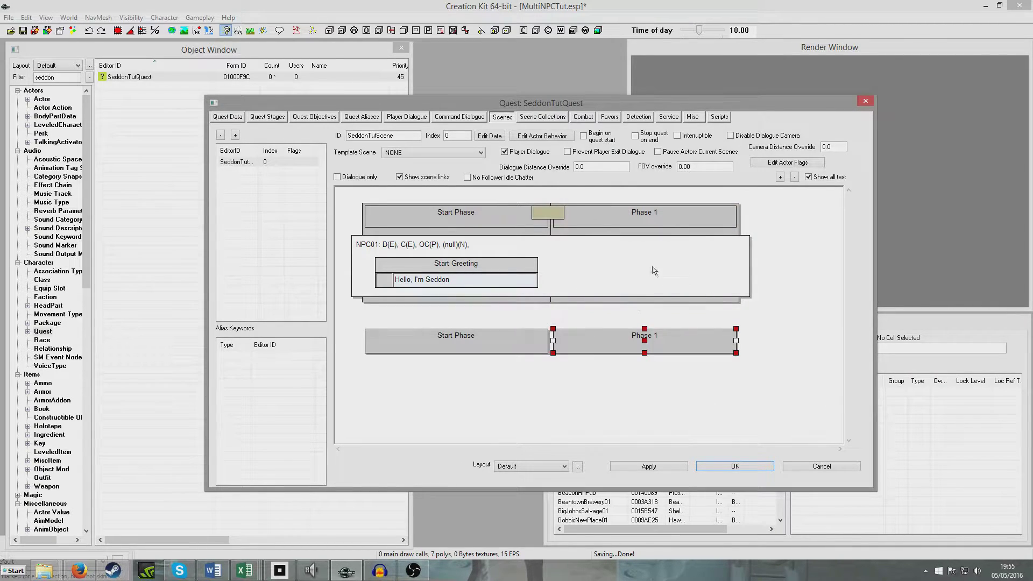
{"action": "right_click", "coordinate": [624, 270]}
{"action": "mouse_move", "coordinate": [667, 312]}
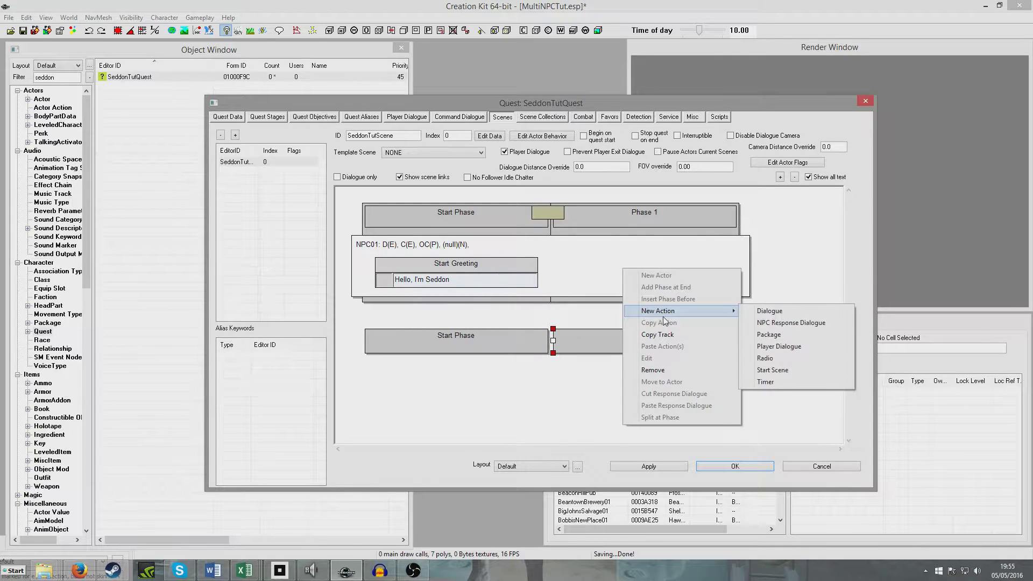
{"action": "left_click", "coordinate": [779, 346]}
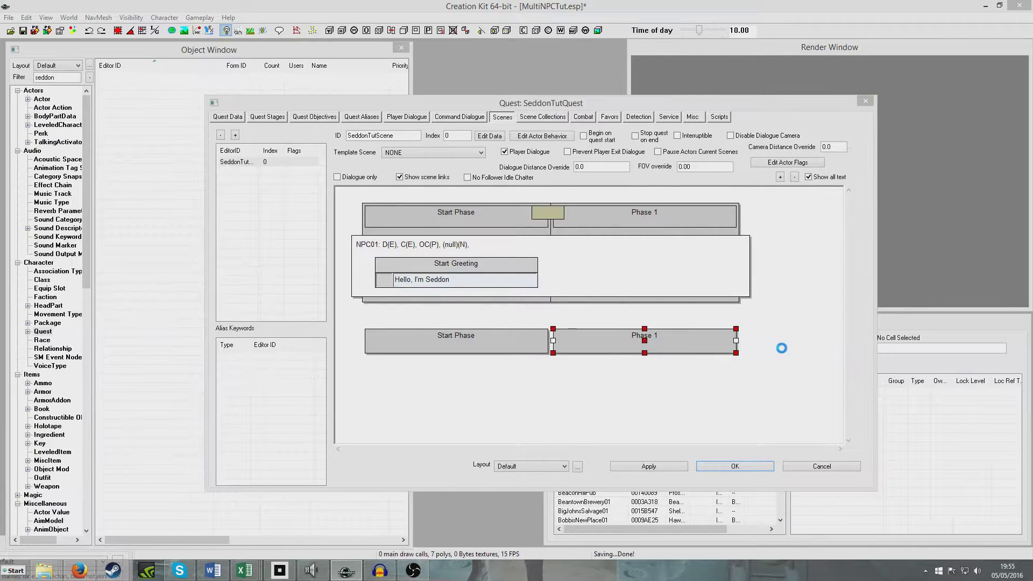
{"action": "left_click", "coordinate": [666, 499]}
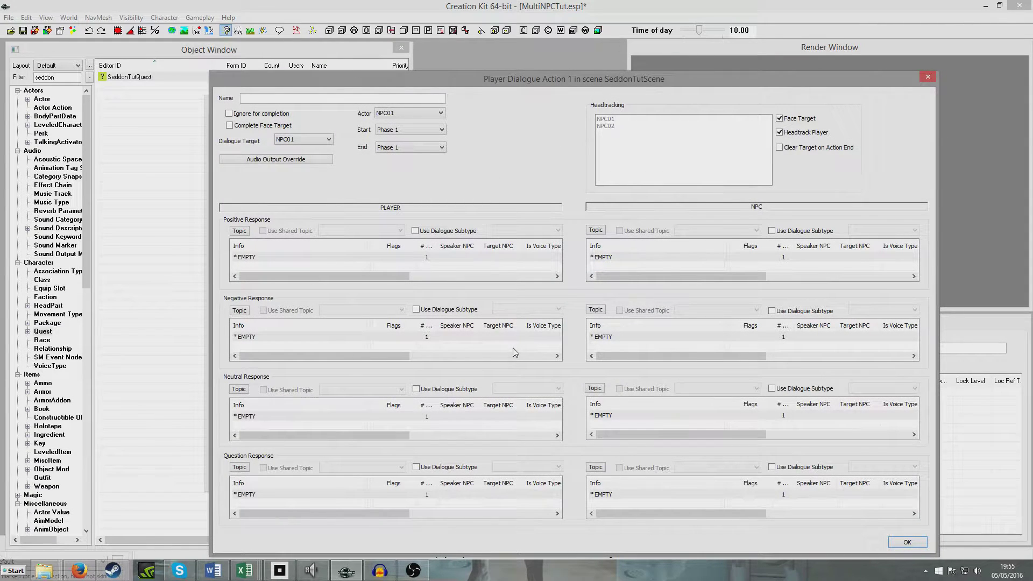
Set the player's positive response prompt and line to "How are you?"
{"action": "double_click", "coordinate": [337, 257]}
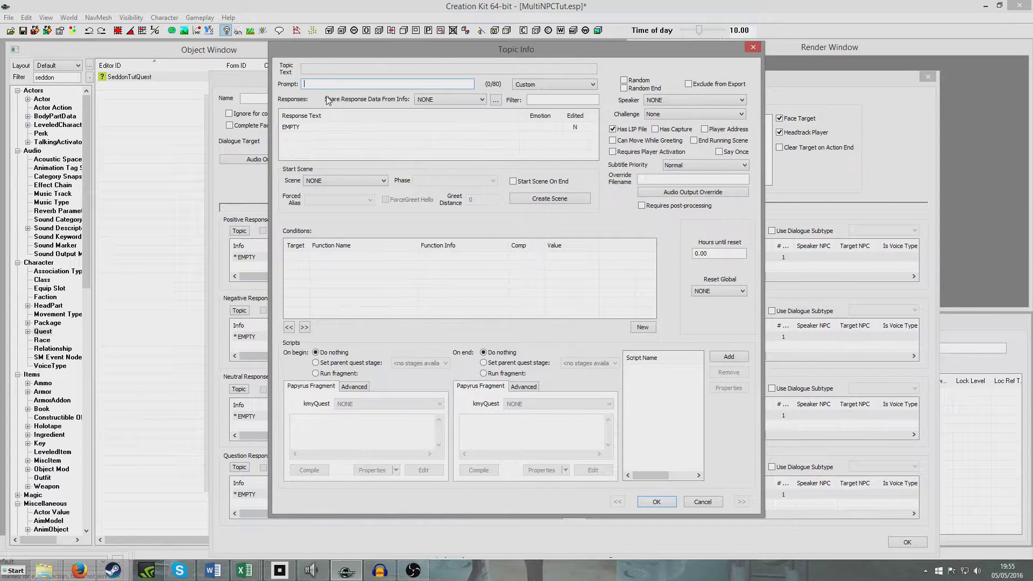
{"action": "type", "text": "How are you?"}
{"action": "key", "text": "Return"}
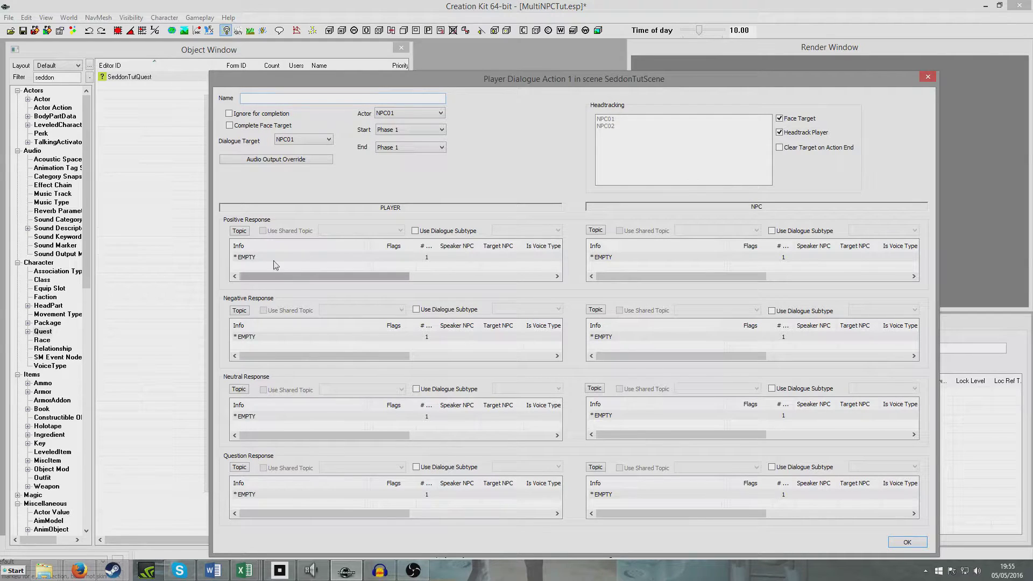
{"action": "double_click", "coordinate": [275, 258]}
{"action": "double_click", "coordinate": [326, 128]}
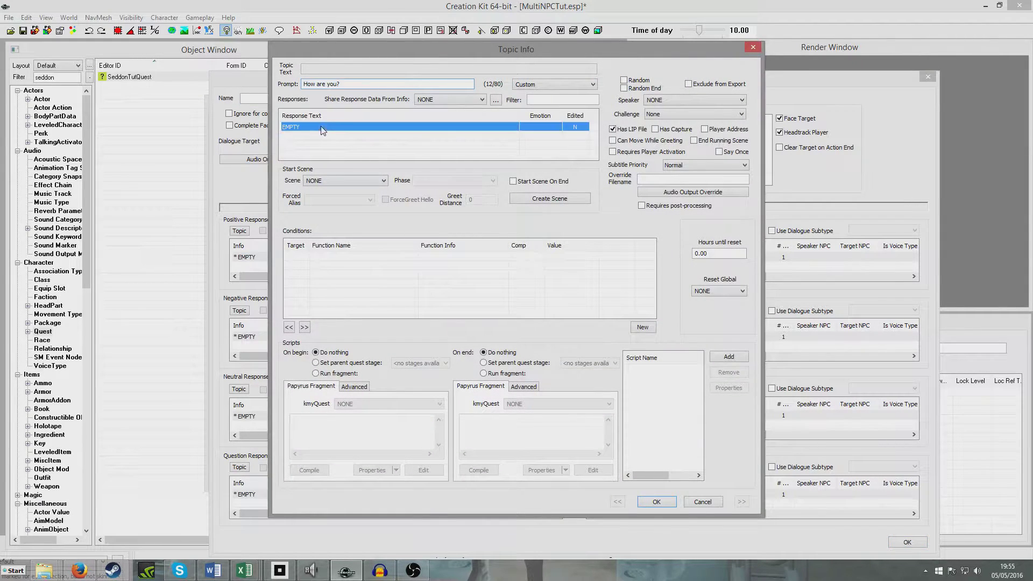
{"action": "type", "text": "How a"}
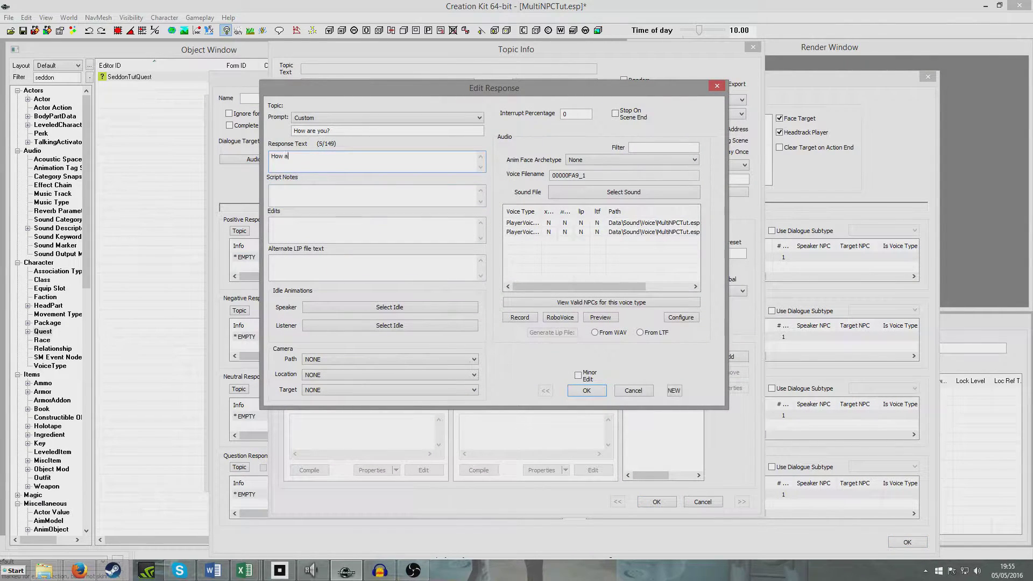
{"action": "type", "text": "re you?"}
{"action": "key", "text": "Return"}
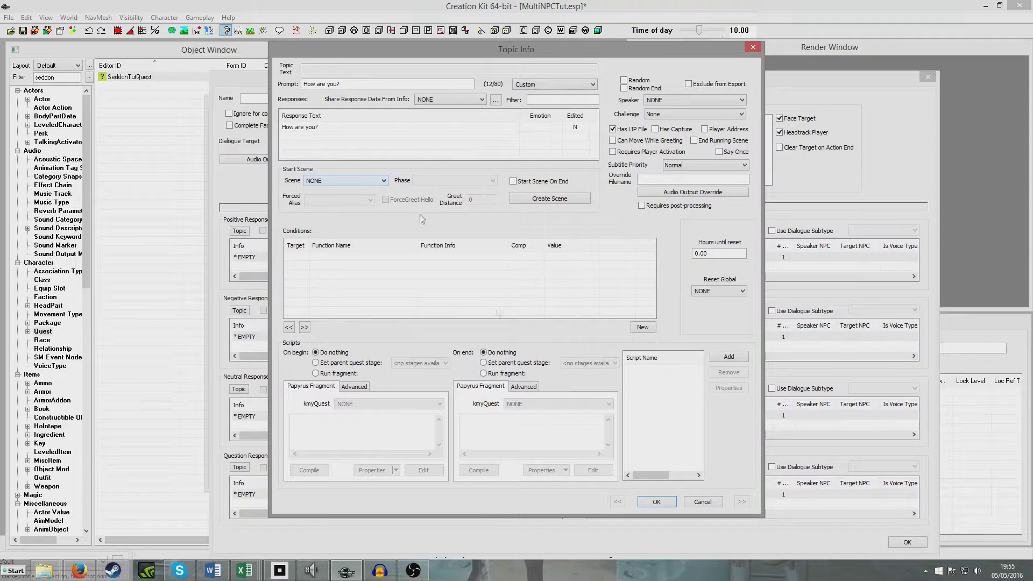
{"action": "left_click", "coordinate": [652, 504]}
Give NPC01 the reply "I'm good, thanks" and confirm the dialogue action
{"action": "double_click", "coordinate": [672, 257]}
{"action": "double_click", "coordinate": [317, 129]}
{"action": "type", "text": "I"}
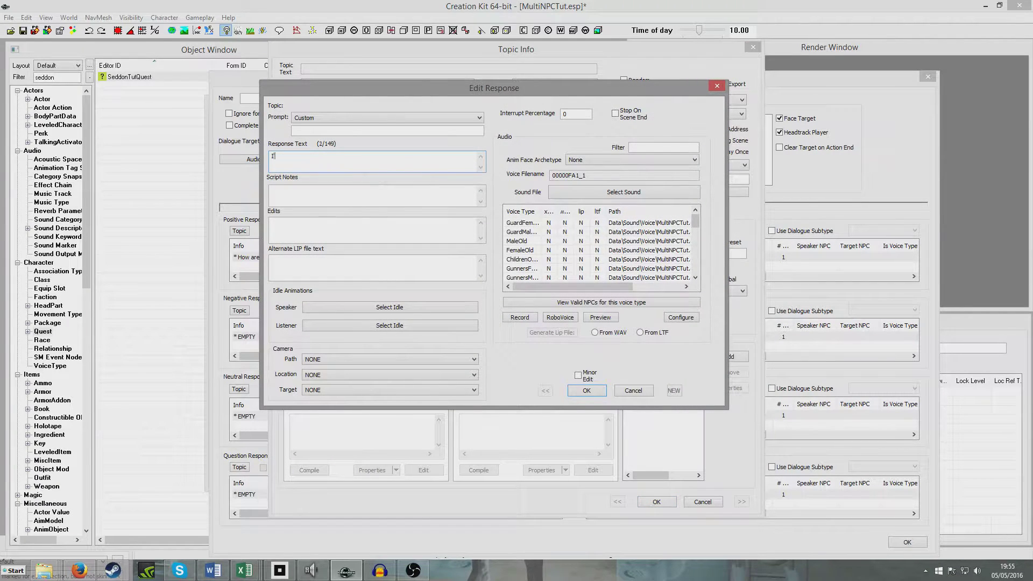
{"action": "type", "text": "'m good, thanks"}
{"action": "key", "text": "Return"}
{"action": "left_click", "coordinate": [662, 501]}
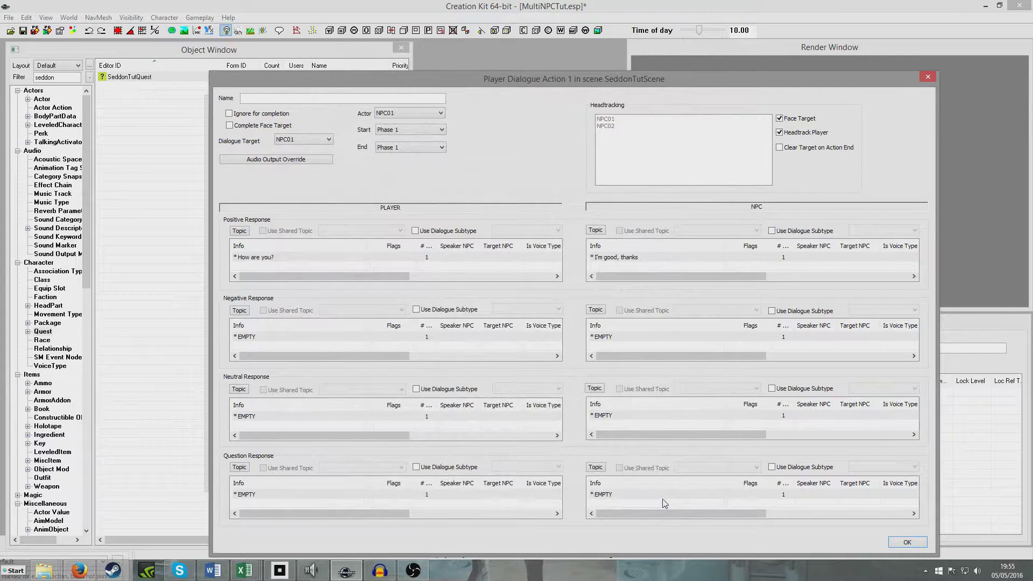
{"action": "left_click", "coordinate": [906, 542]}
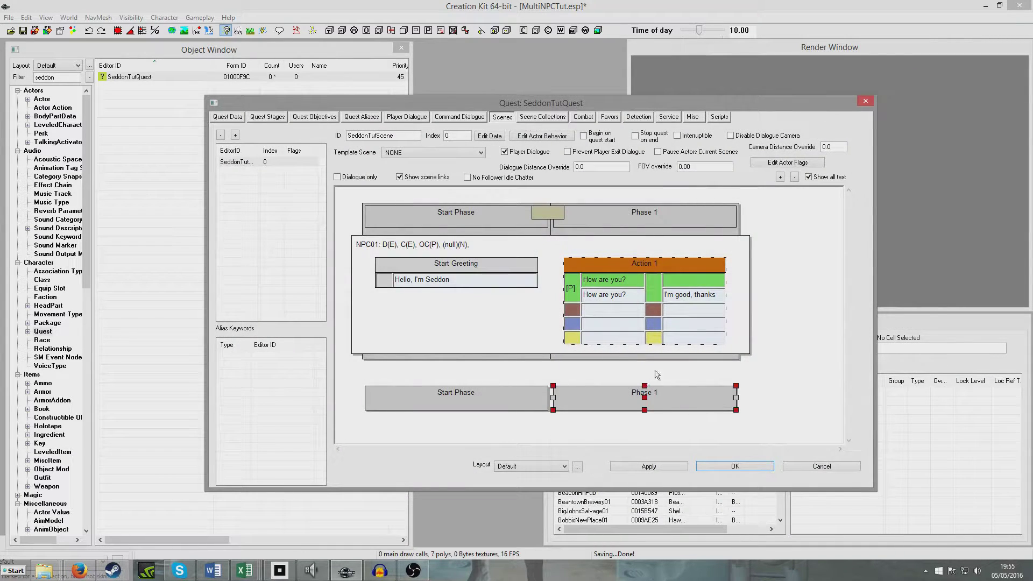
Append Phase 2 to SeddonTutScene and add NPC02 as a second scene actor
{"action": "right_click", "coordinate": [777, 292]}
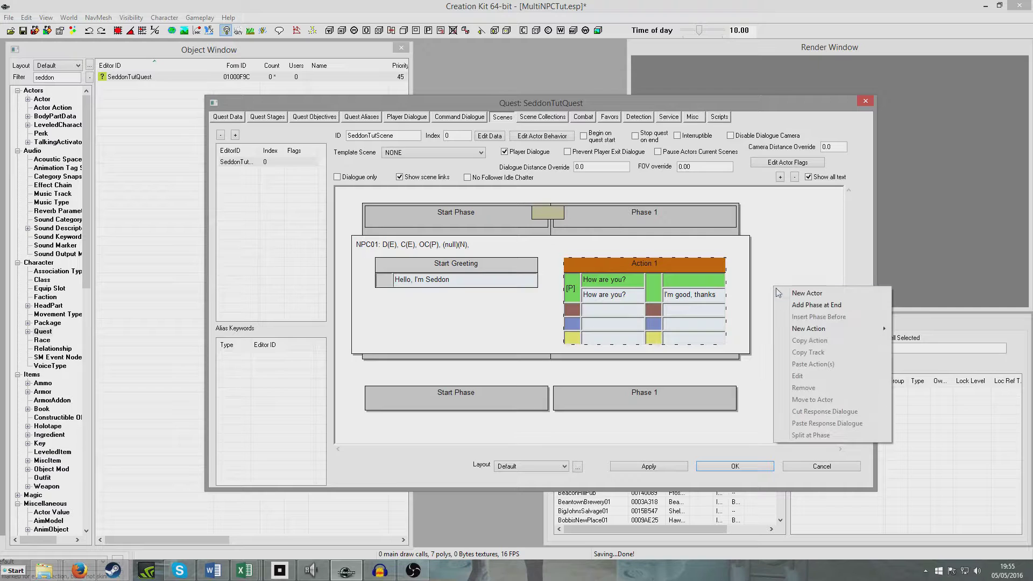
{"action": "left_click", "coordinate": [816, 305]}
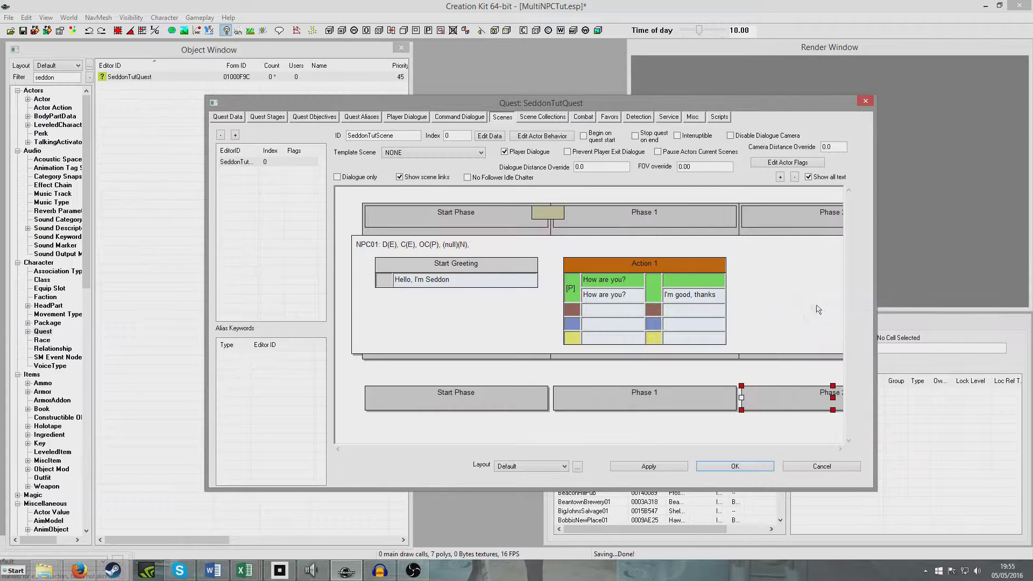
{"action": "right_click", "coordinate": [490, 380]}
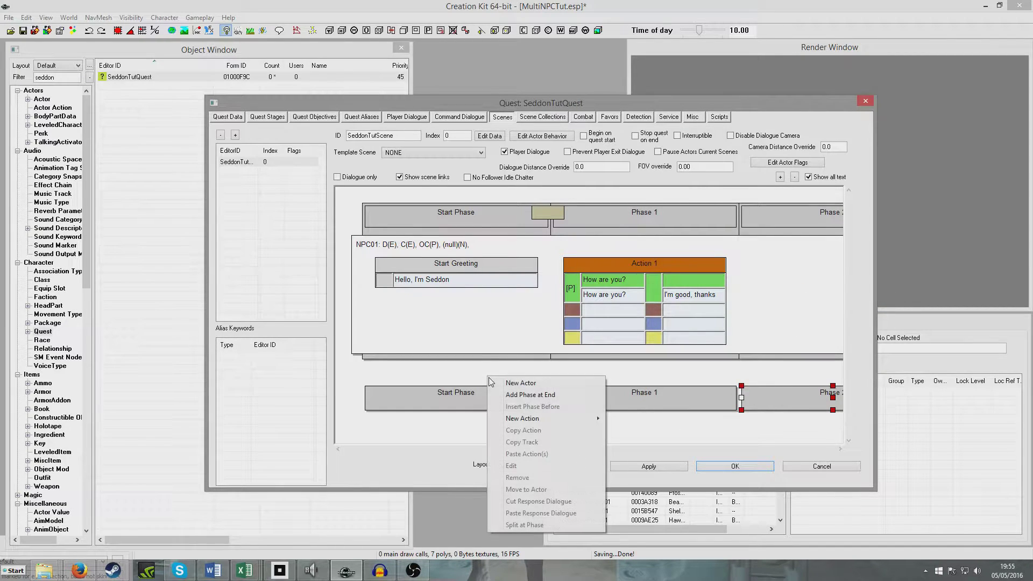
{"action": "left_click", "coordinate": [521, 383]}
{"action": "left_click", "coordinate": [239, 168]}
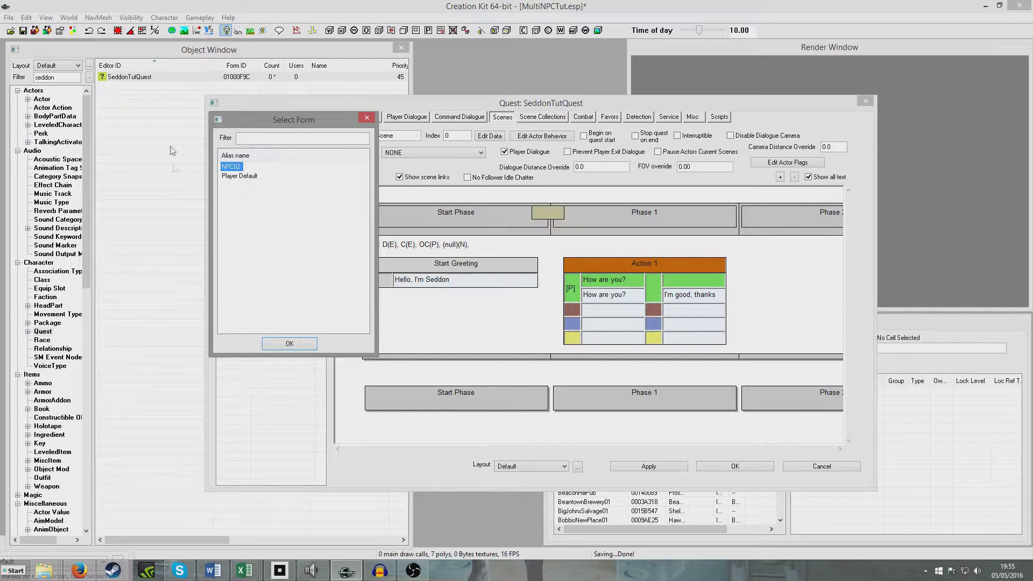
{"action": "left_click", "coordinate": [289, 344]}
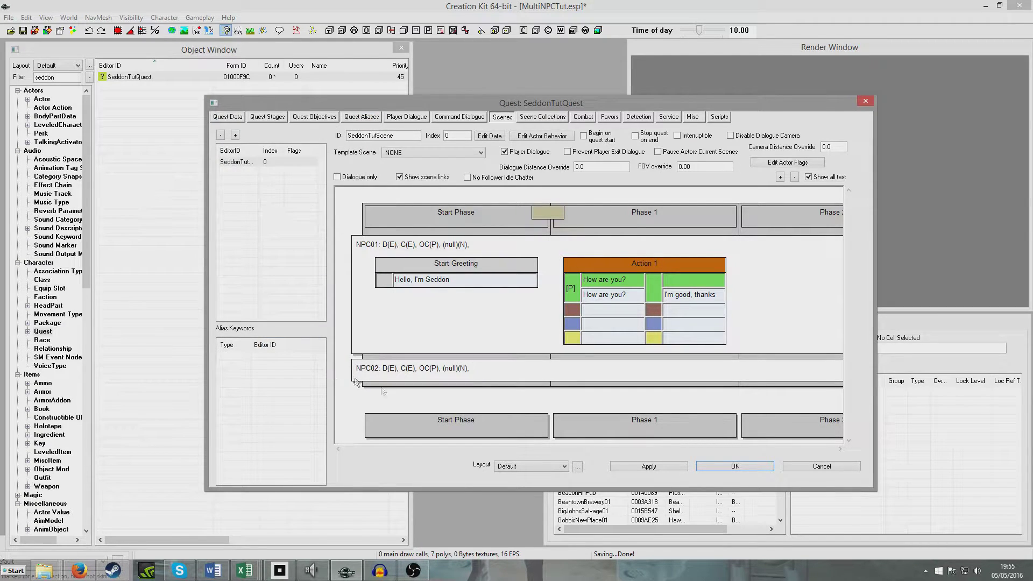
{"action": "left_click_drag", "start_coordinate": [464, 400], "coordinate": [495, 410]}
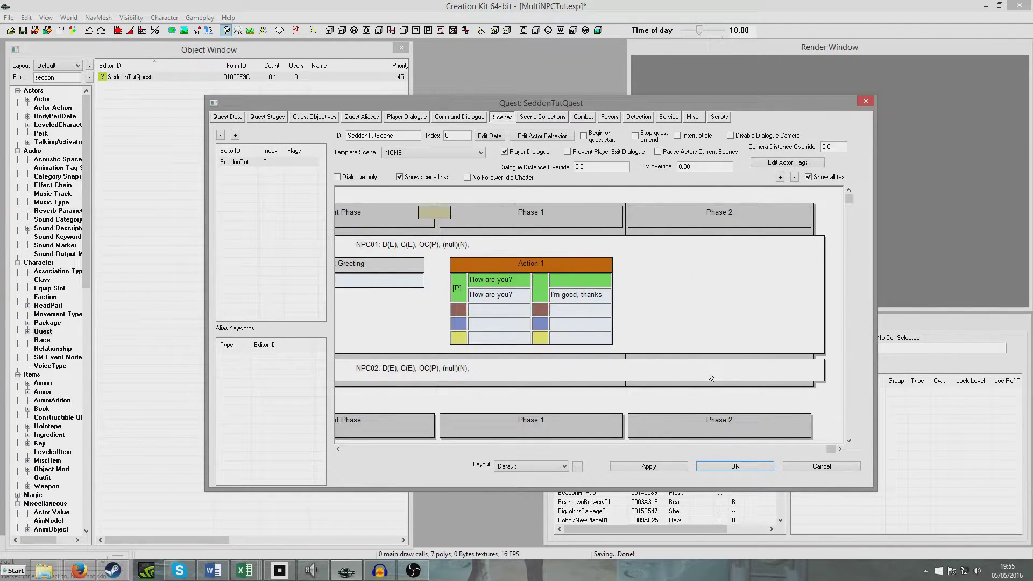
Create an NPC Response Dialogue action on NPC02's track in Phase 2
{"action": "right_click", "coordinate": [709, 376]}
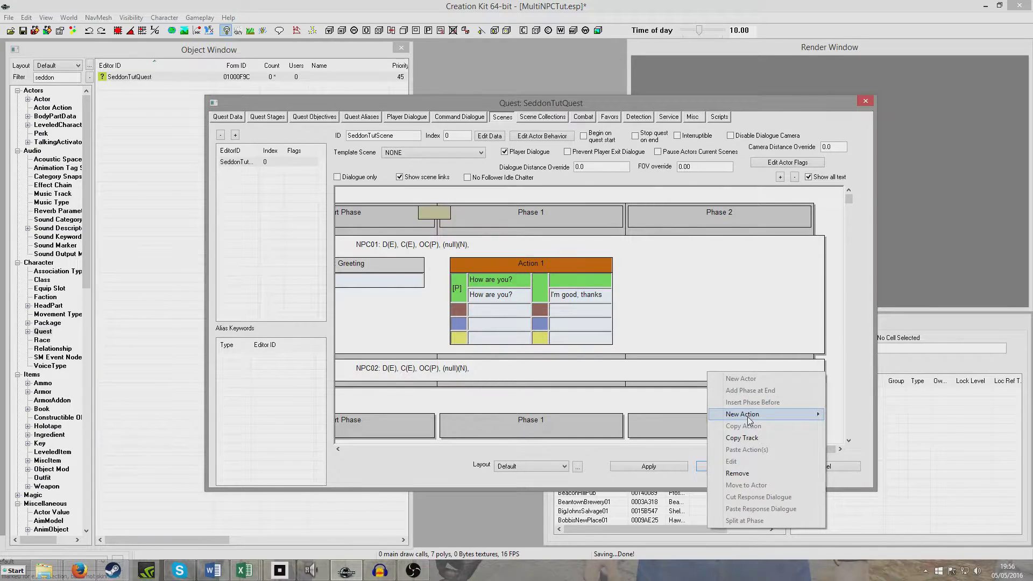
{"action": "mouse_move", "coordinate": [749, 420]}
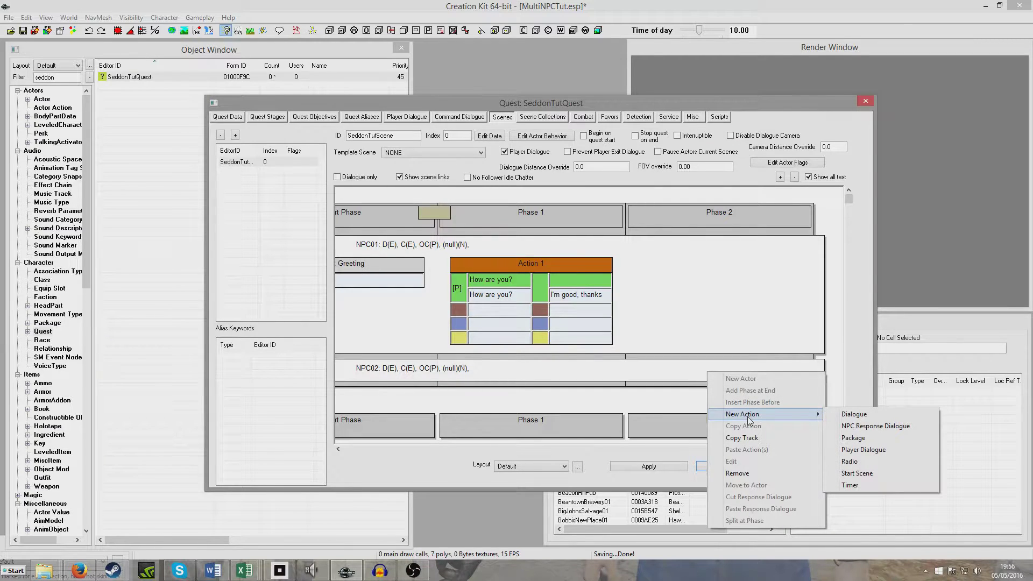
{"action": "left_click", "coordinate": [872, 426]}
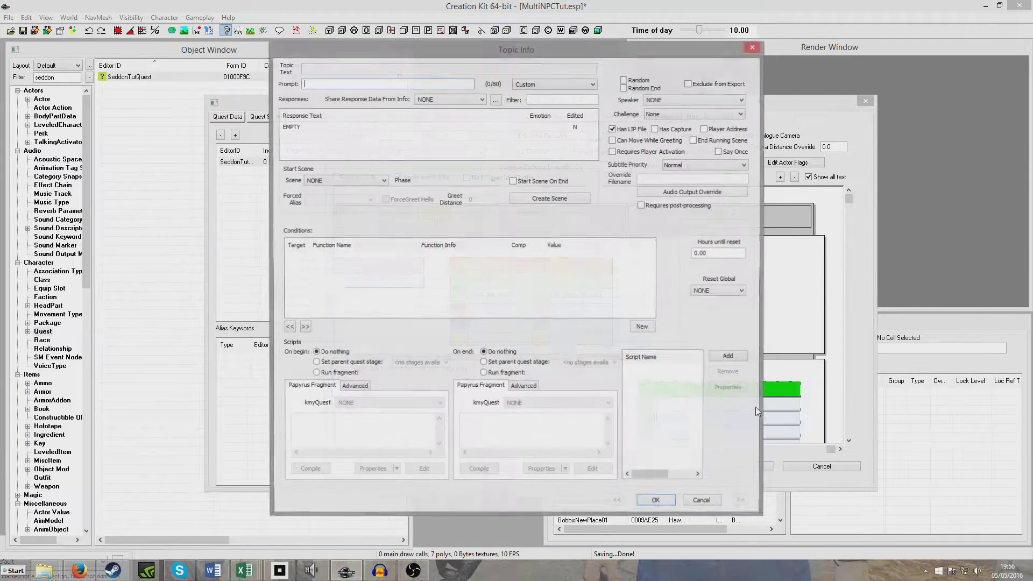
{"action": "left_click", "coordinate": [656, 501]}
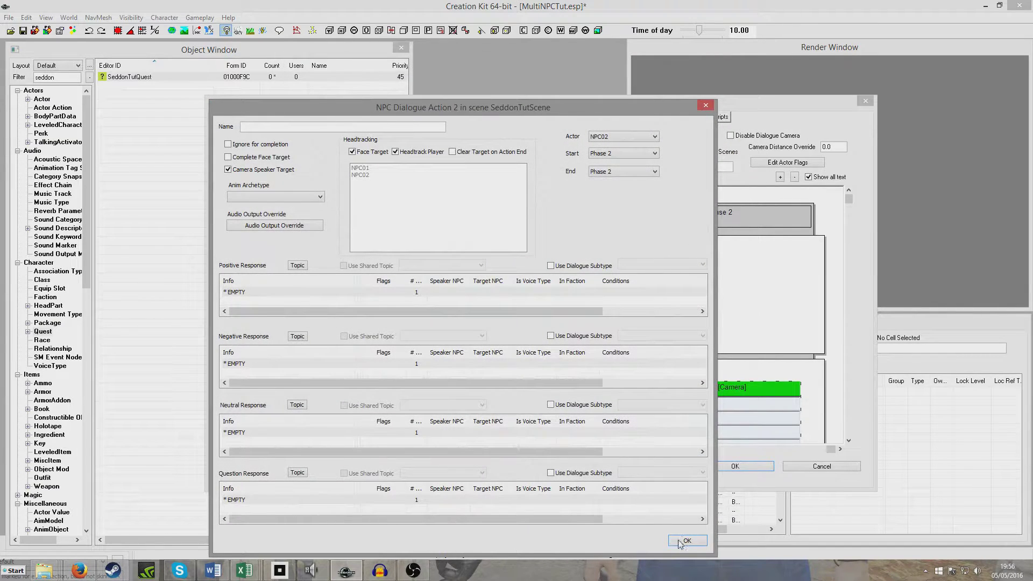
{"action": "left_click", "coordinate": [686, 540]}
{"action": "scroll", "coordinate": [587, 406], "scroll_direction": "down", "scroll_amount": 3}
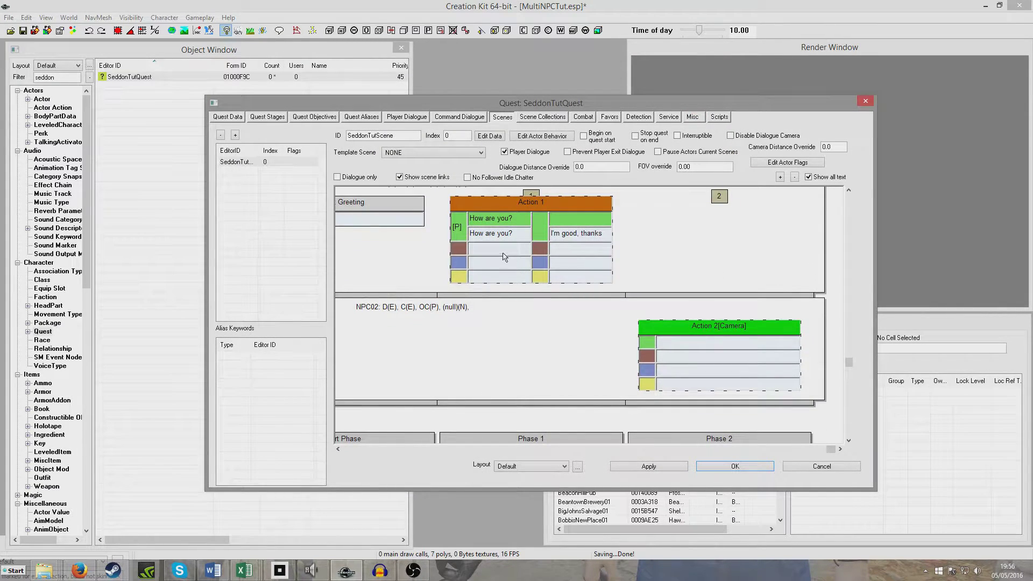
Give NPC02's Action 2 the positive response "I'm good, too!"
{"action": "double_click", "coordinate": [697, 325]}
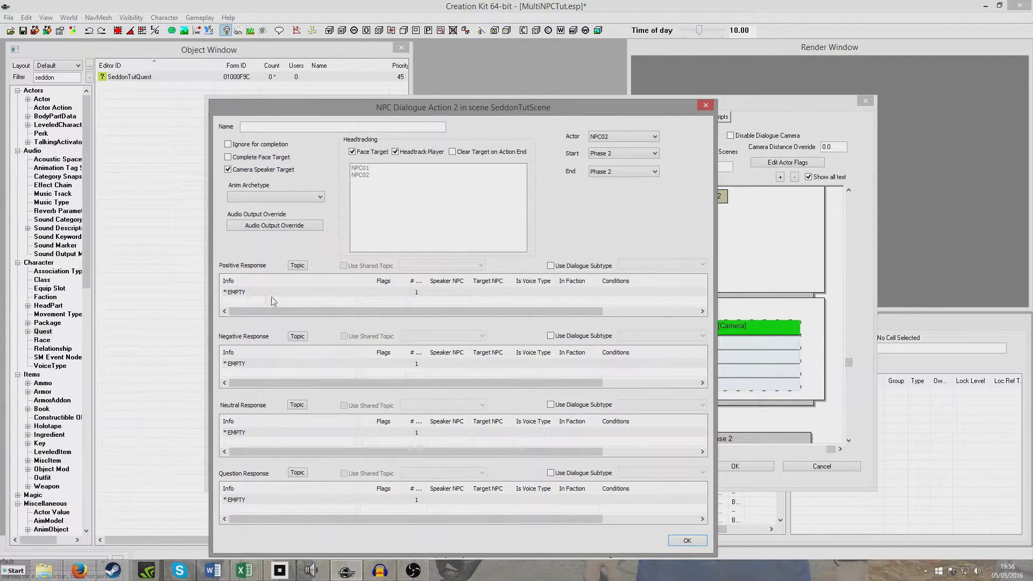
{"action": "double_click", "coordinate": [254, 293]}
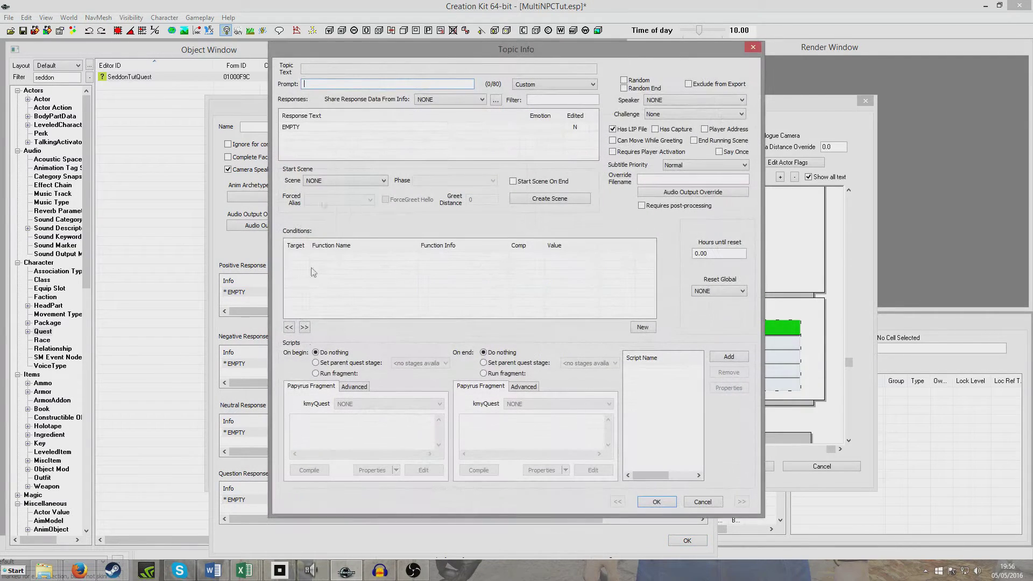
{"action": "double_click", "coordinate": [309, 129]}
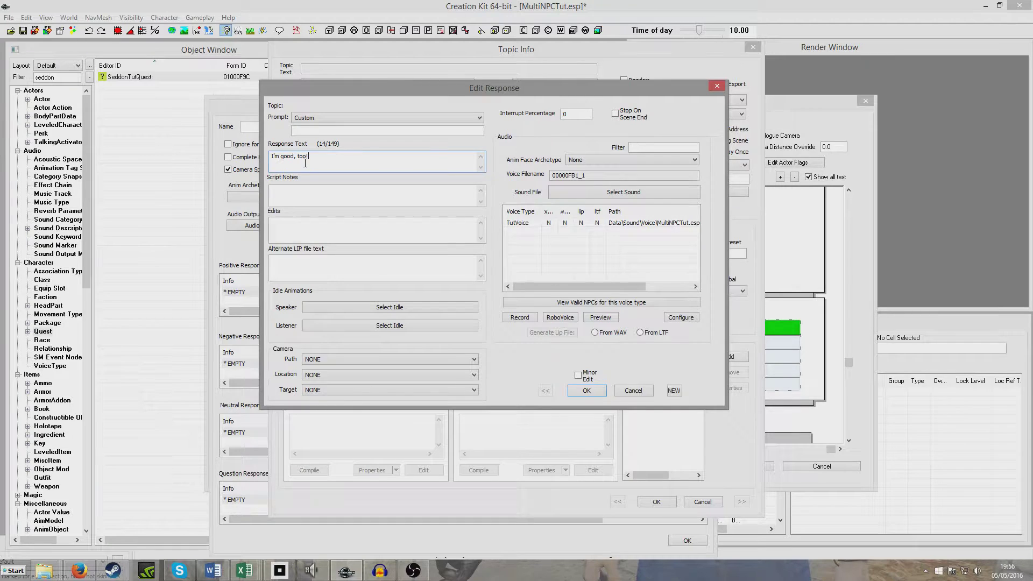
{"action": "key", "text": "Return"}
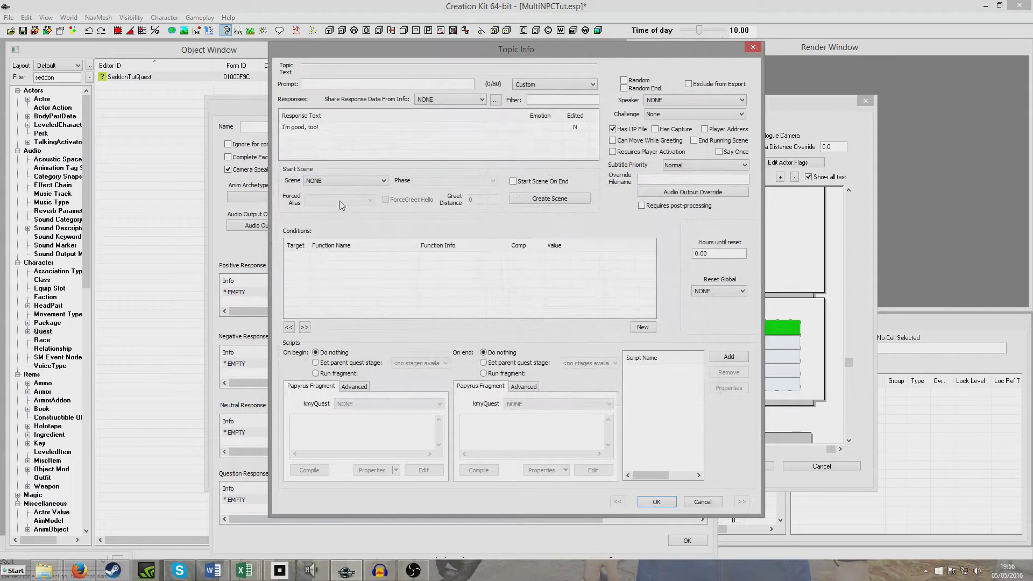
{"action": "left_click", "coordinate": [644, 503]}
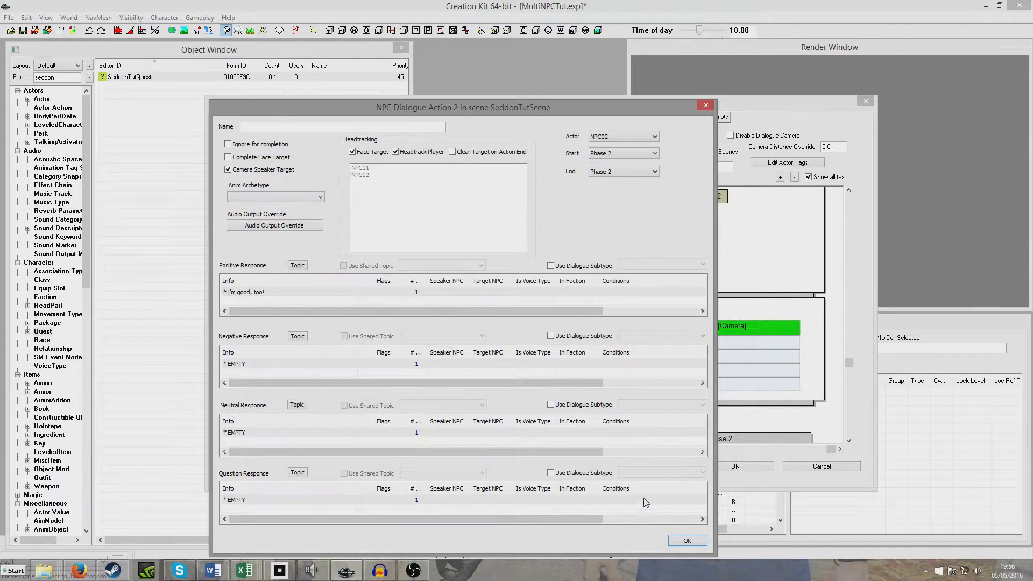
{"action": "left_click", "coordinate": [684, 540]}
Open Action 1's empty dialogue cell and close it without adding text
{"action": "double_click", "coordinate": [500, 255]}
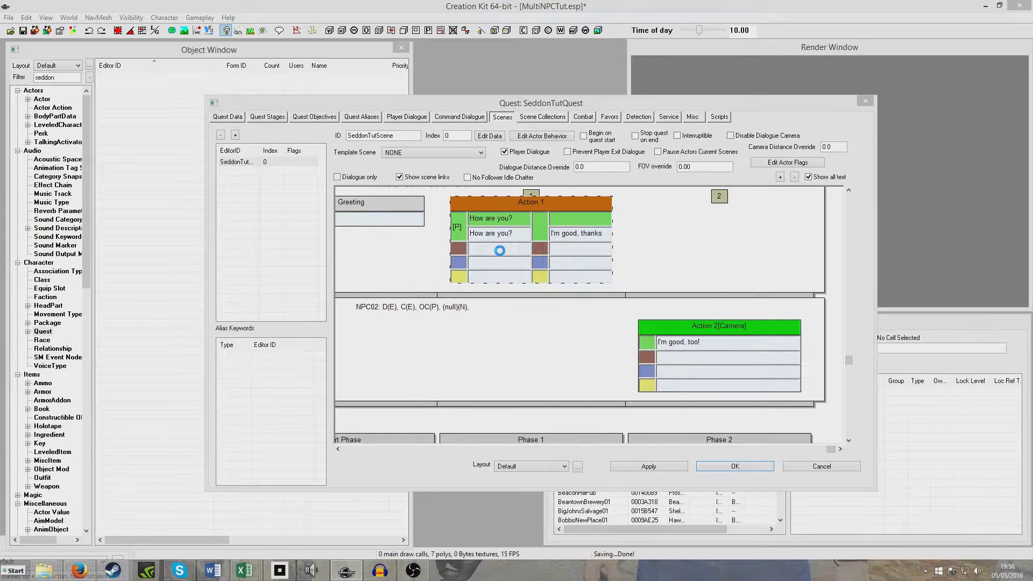
{"action": "double_click", "coordinate": [334, 129]}
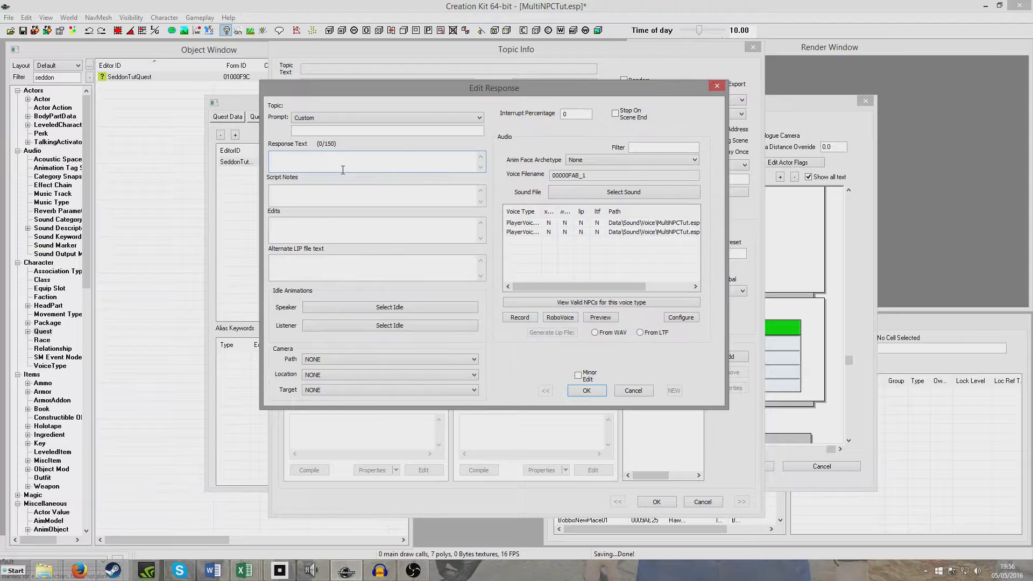
{"action": "left_click", "coordinate": [582, 393]}
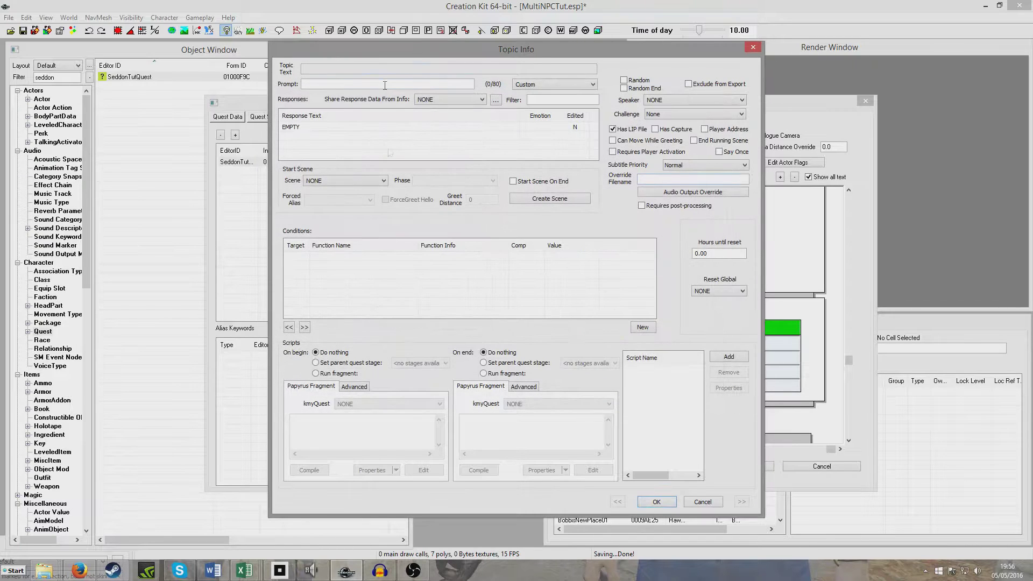
{"action": "left_click", "coordinate": [665, 501]}
Set the player's negative response in Action 1 to "Fuck you!"
{"action": "double_click", "coordinate": [484, 202]}
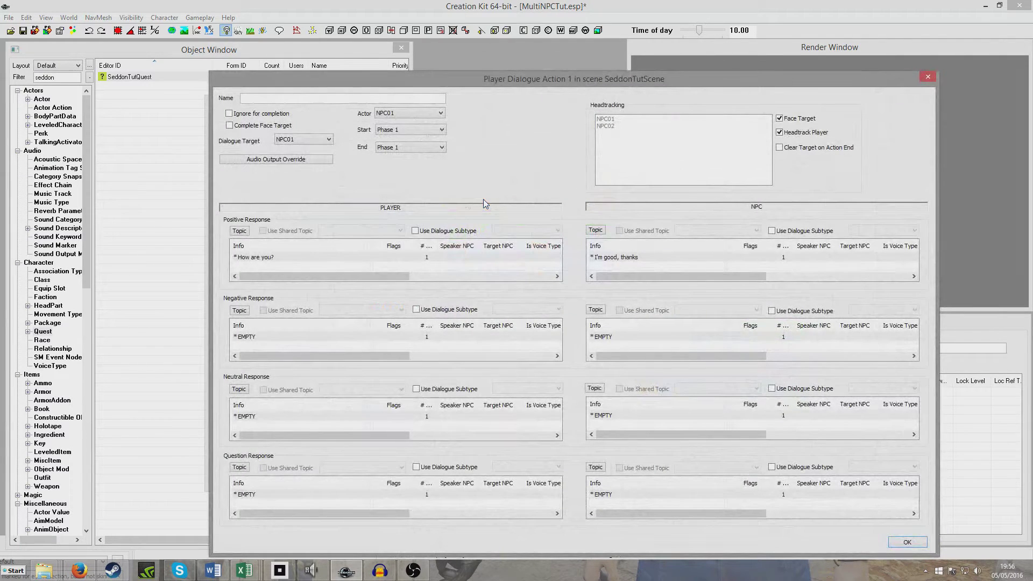
{"action": "double_click", "coordinate": [250, 338]}
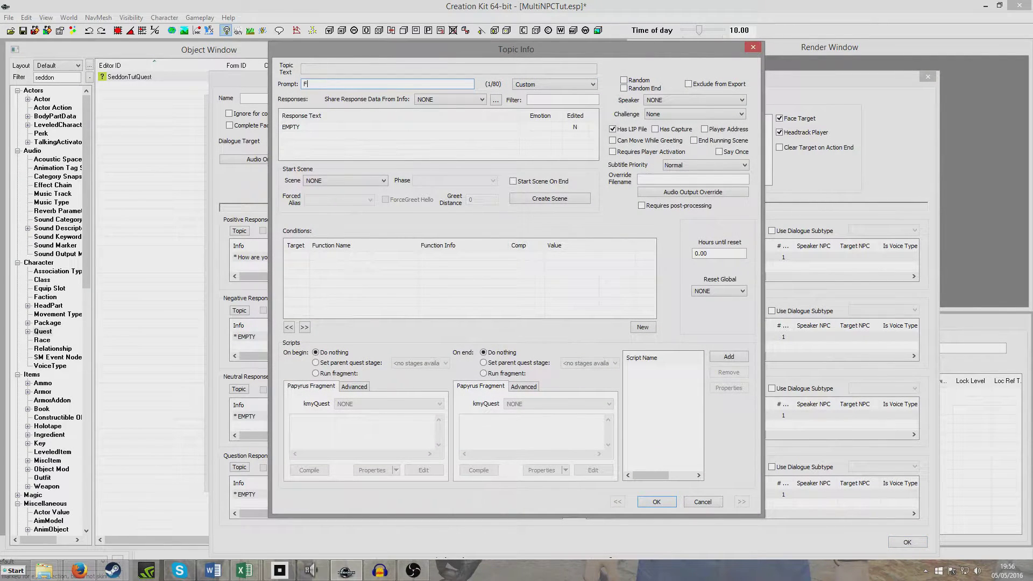
{"action": "left_click", "coordinate": [309, 131]}
{"action": "left_click", "coordinate": [471, 115]}
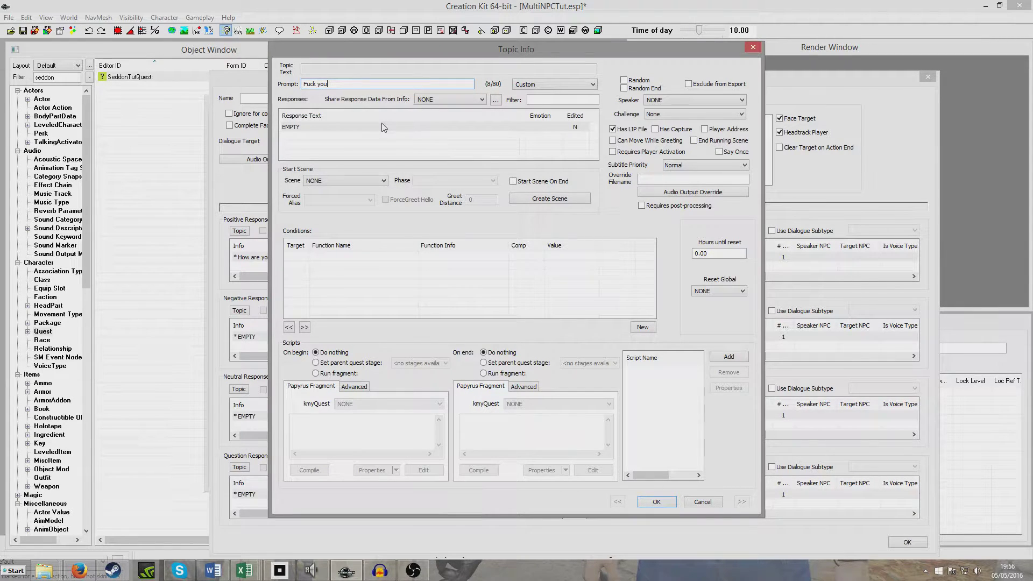
{"action": "double_click", "coordinate": [377, 126]}
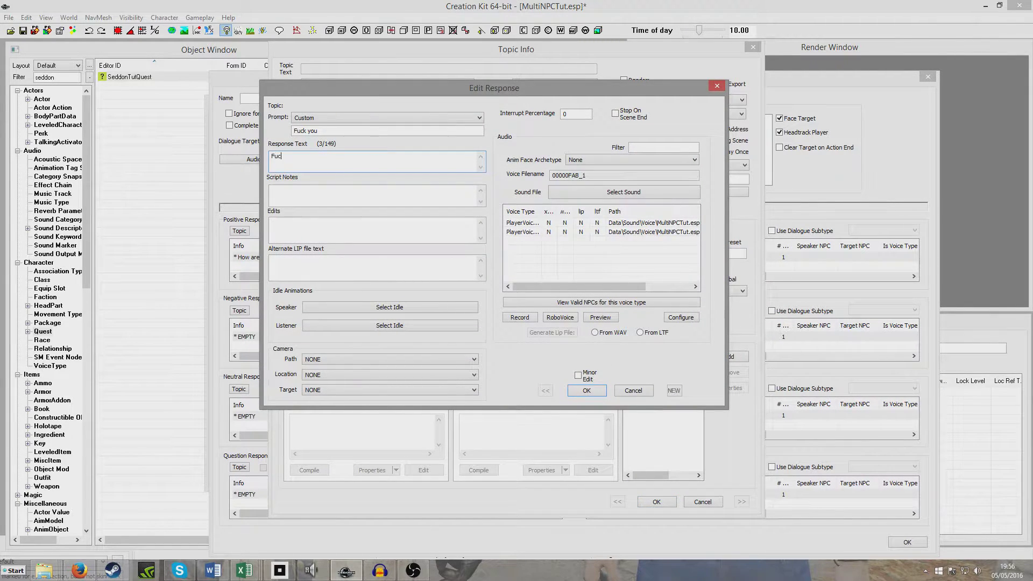
{"action": "type", "text": "!"}
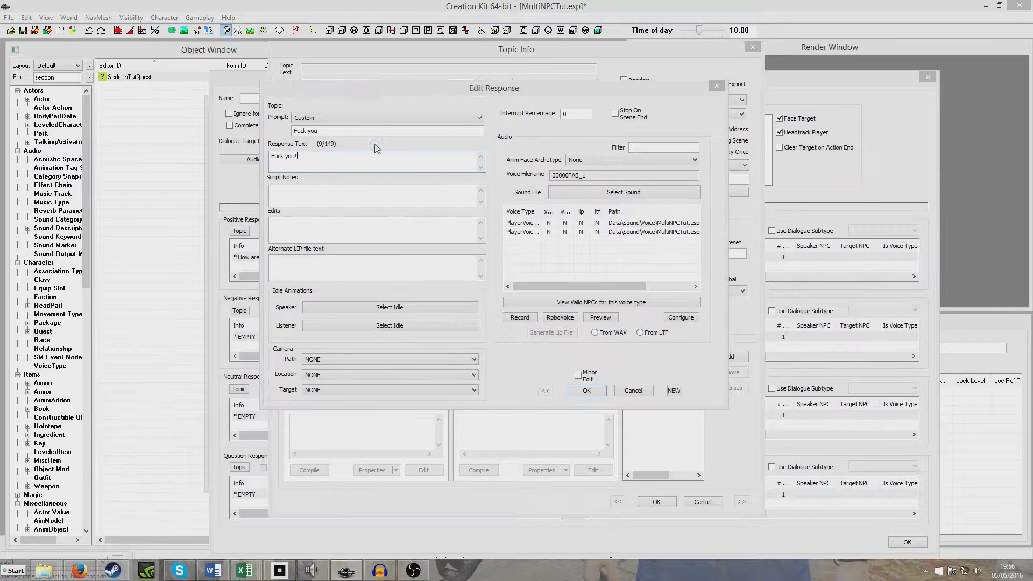
{"action": "left_click", "coordinate": [374, 143]}
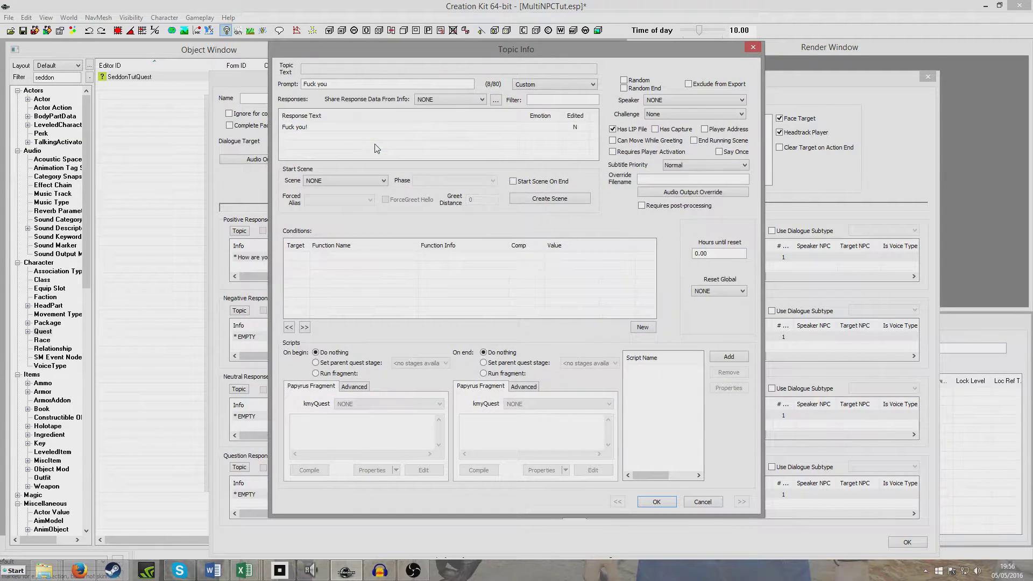
{"action": "left_click", "coordinate": [656, 501]}
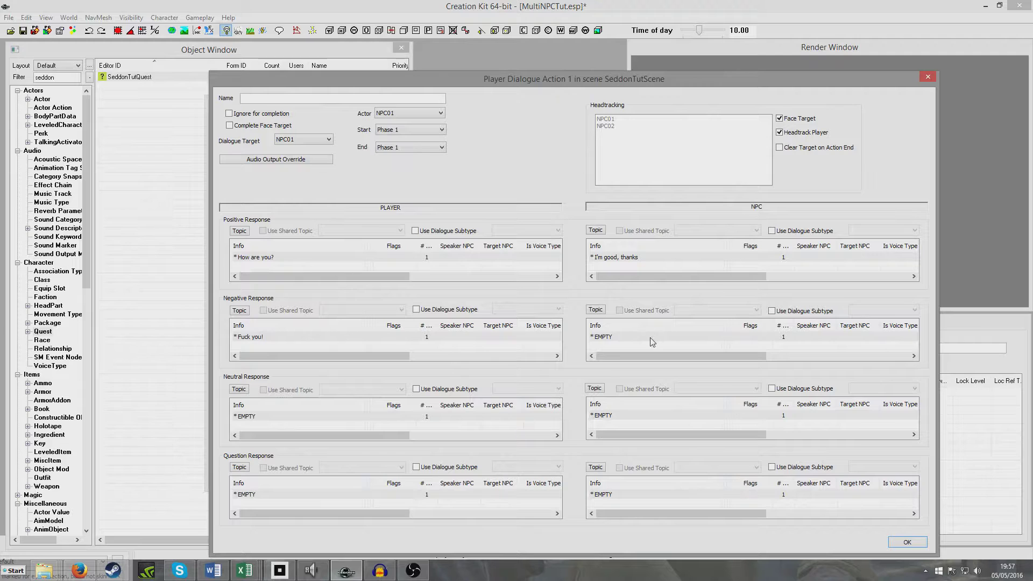
Give NPC01 the negative reply "Hey, fuck you, too!" and close Action 1
{"action": "double_click", "coordinate": [651, 342]}
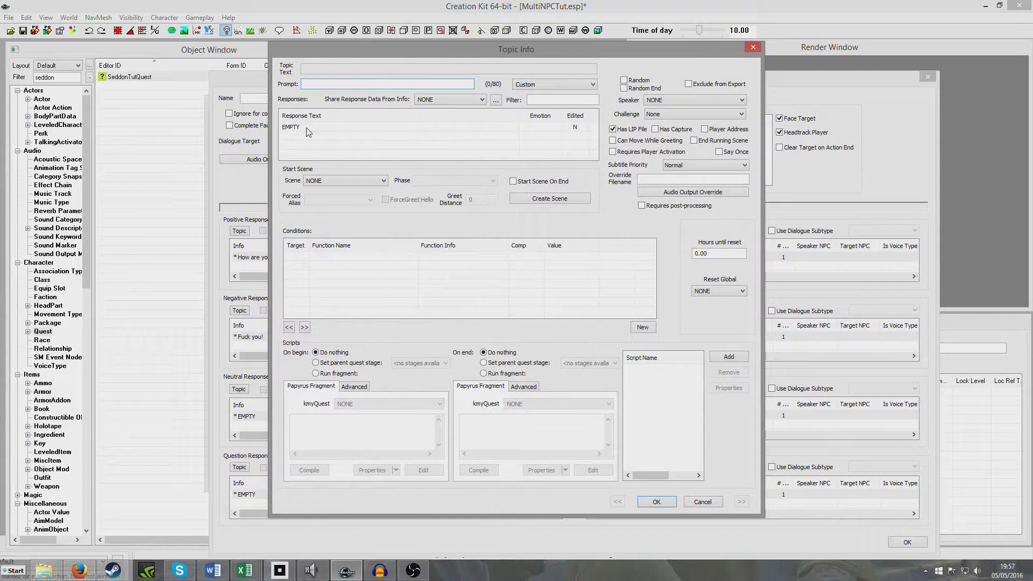
{"action": "double_click", "coordinate": [308, 130]}
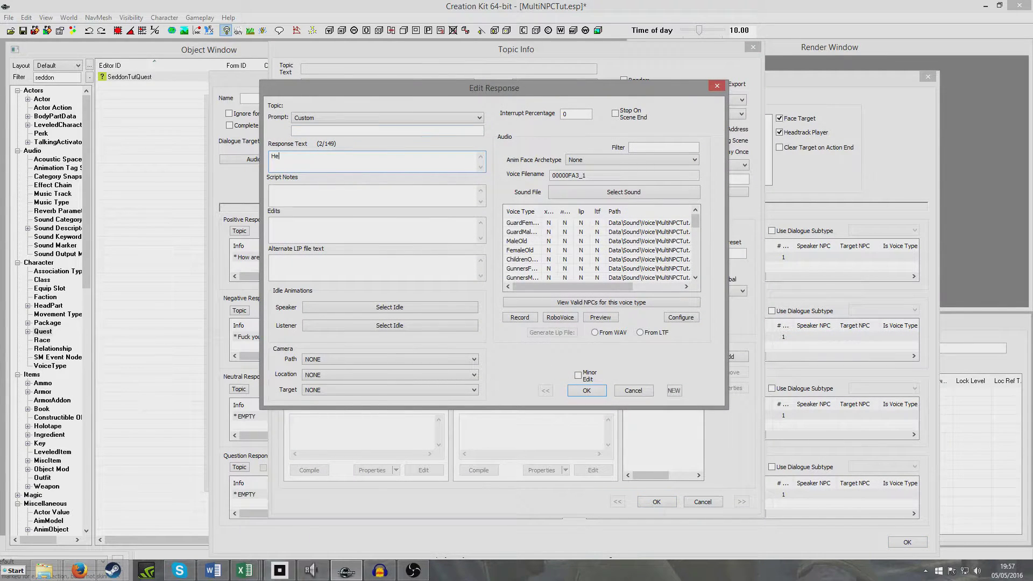
{"action": "type", "text": "Hey, fuck you, too!"}
{"action": "key", "text": "Return"}
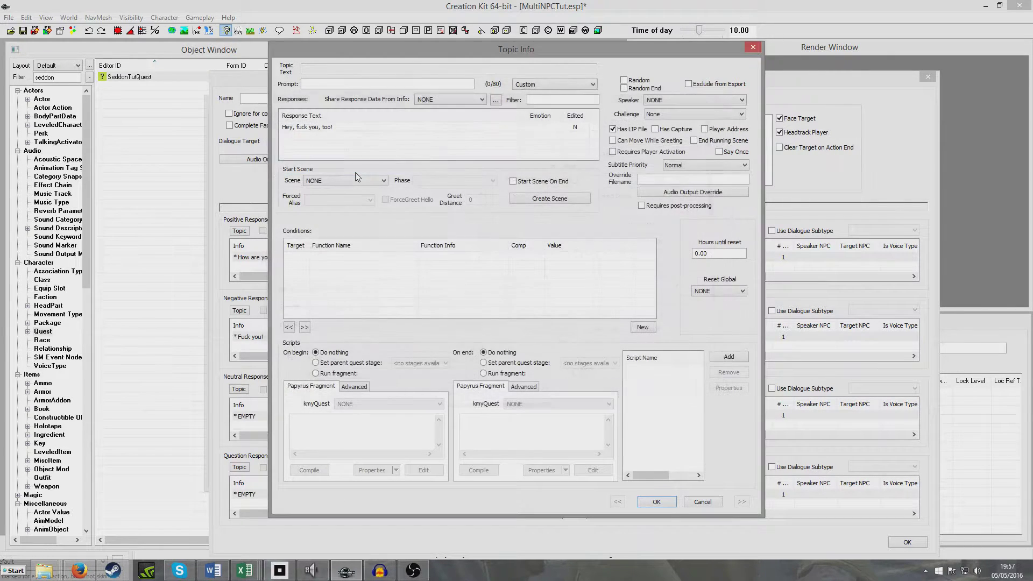
{"action": "left_click", "coordinate": [656, 501]}
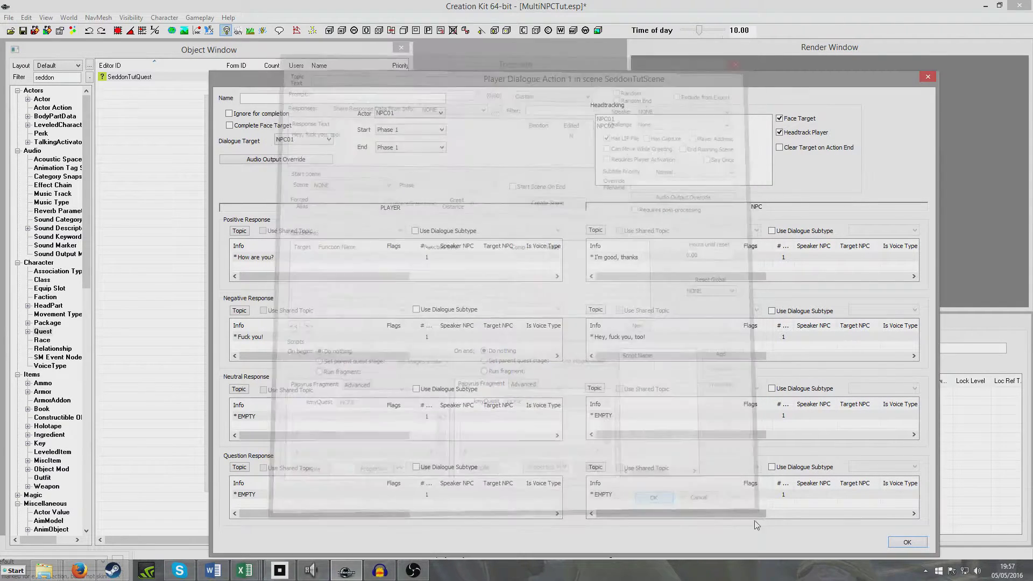
{"action": "left_click", "coordinate": [906, 541]}
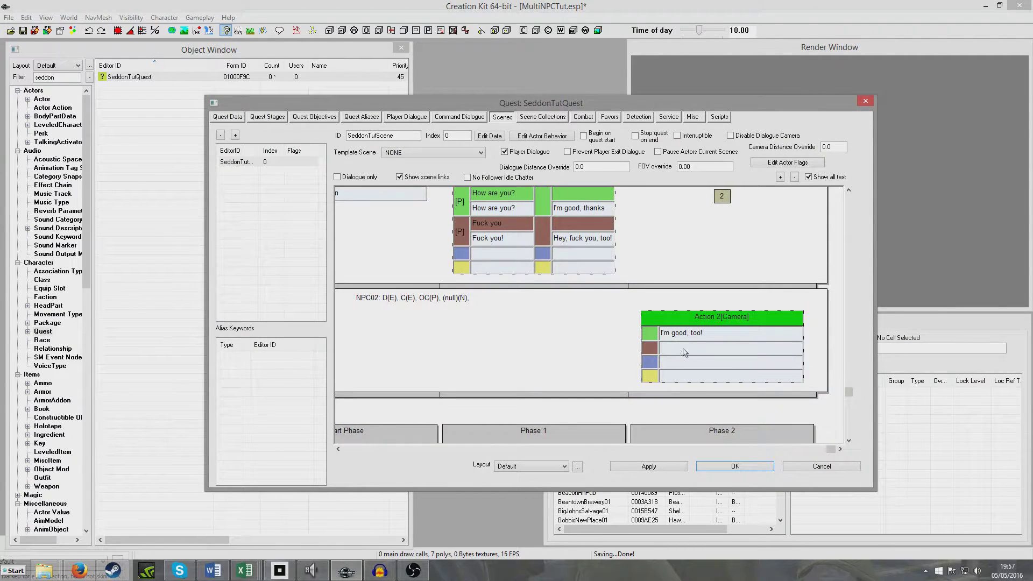
Enter NPC02's negative reply "Don't talk to my friend like that!" in Action 2
{"action": "double_click", "coordinate": [685, 350]}
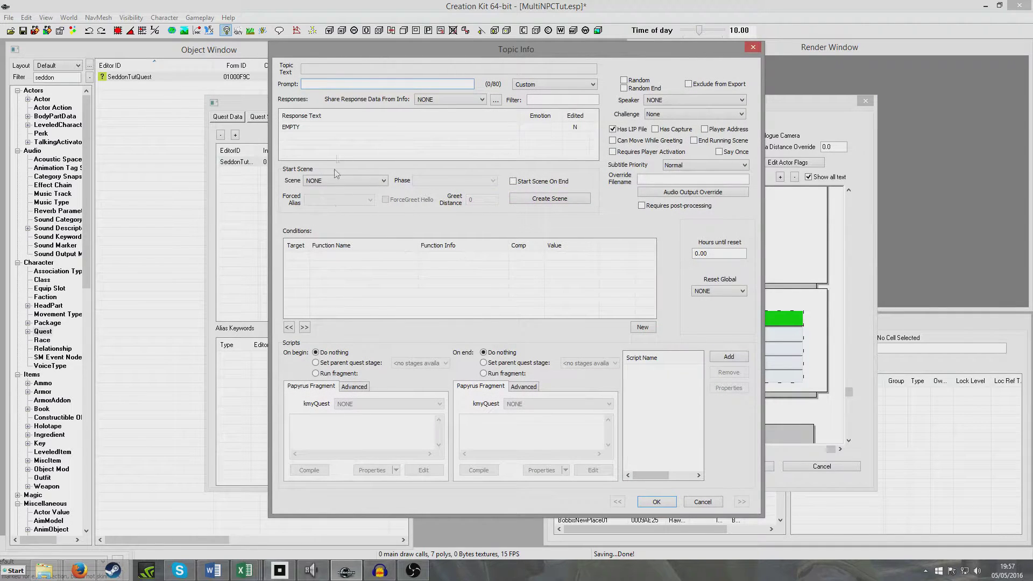
{"action": "double_click", "coordinate": [320, 129]}
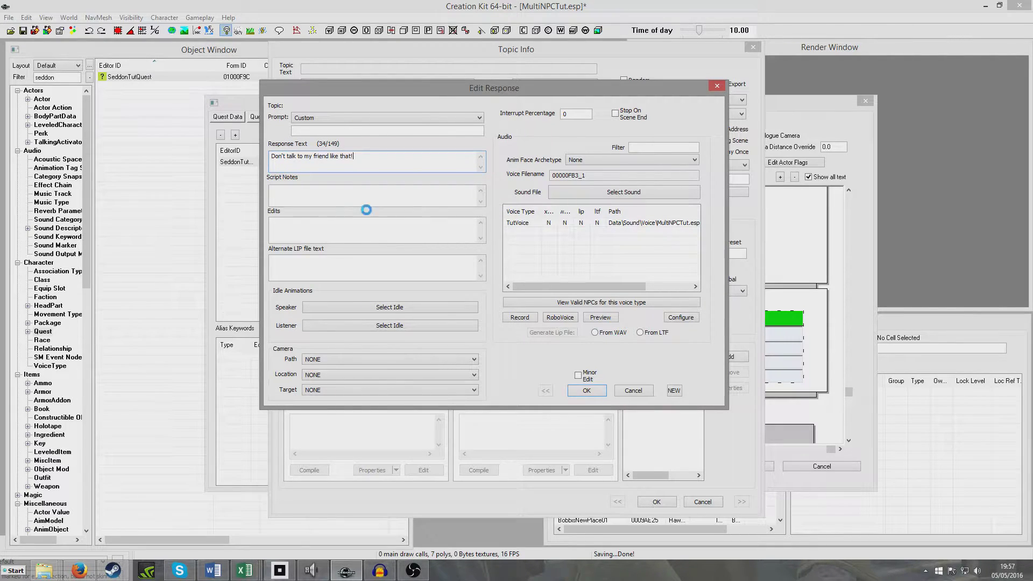
{"action": "key", "text": "Return"}
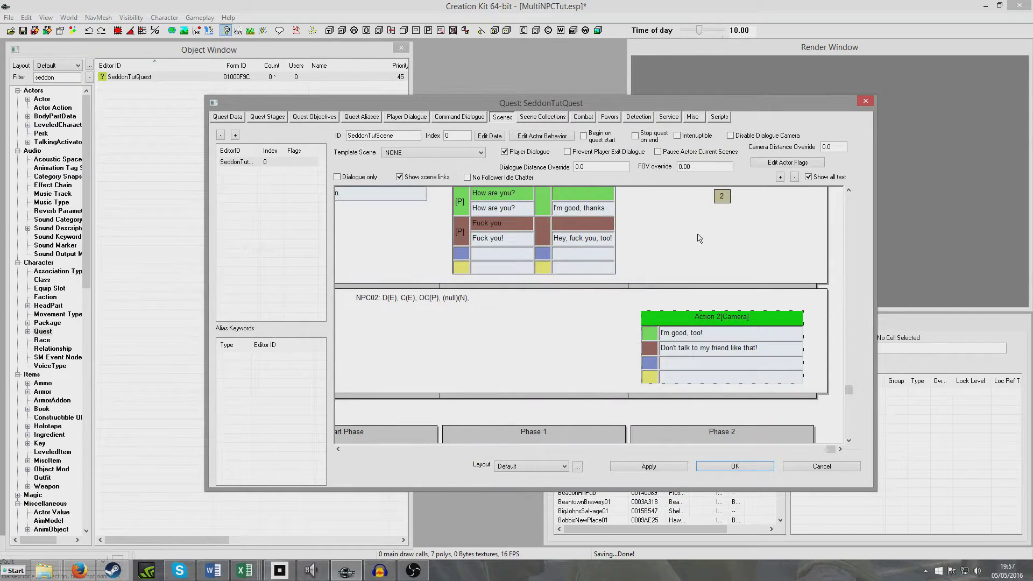
{"action": "scroll", "coordinate": [750, 309], "scroll_direction": "up", "scroll_amount": 3}
Add a Phase 3 dialogue action where NPC01 says "No one cares what you think, Steve"
{"action": "right_click", "coordinate": [835, 295]}
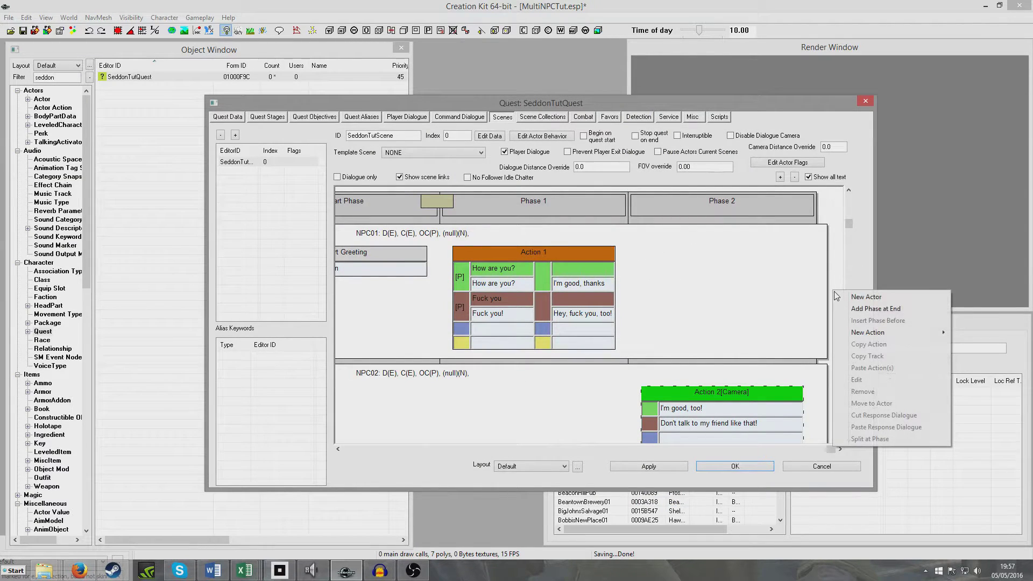
{"action": "key", "text": "Escape"}
{"action": "left_click_drag", "start_coordinate": [793, 293], "coordinate": [618, 299]}
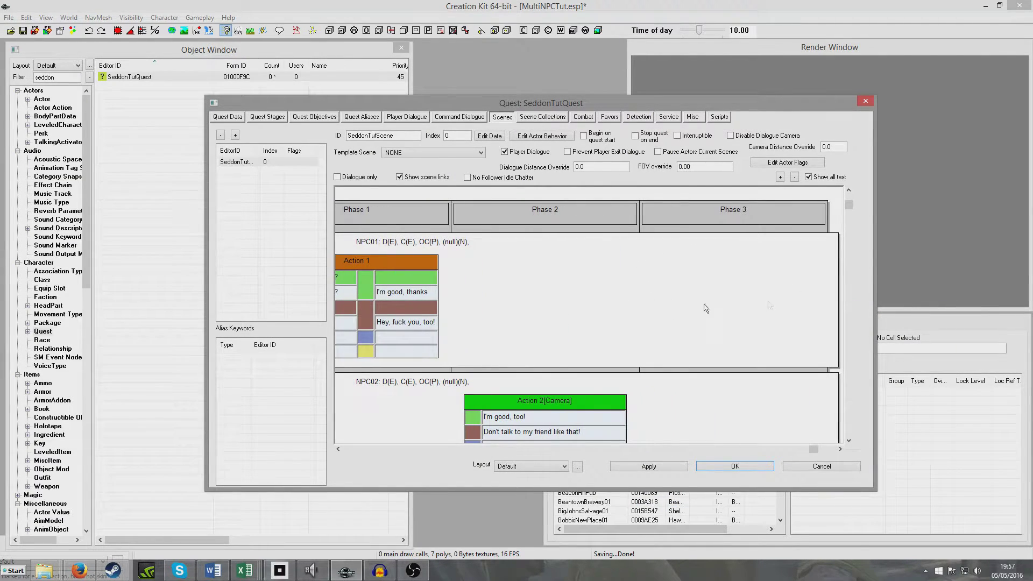
{"action": "right_click", "coordinate": [711, 290]}
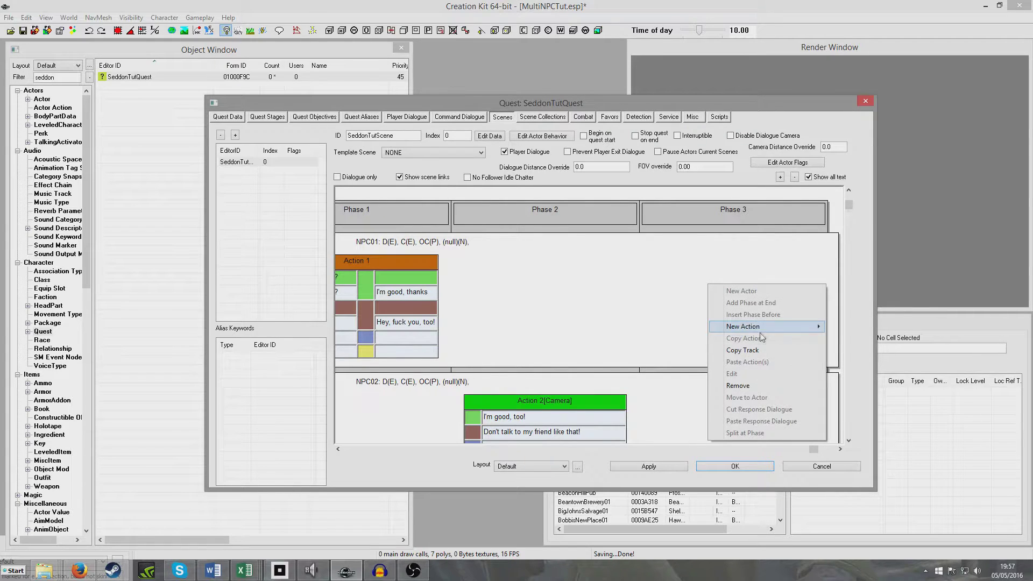
{"action": "mouse_move", "coordinate": [761, 329]}
{"action": "left_click", "coordinate": [861, 327]}
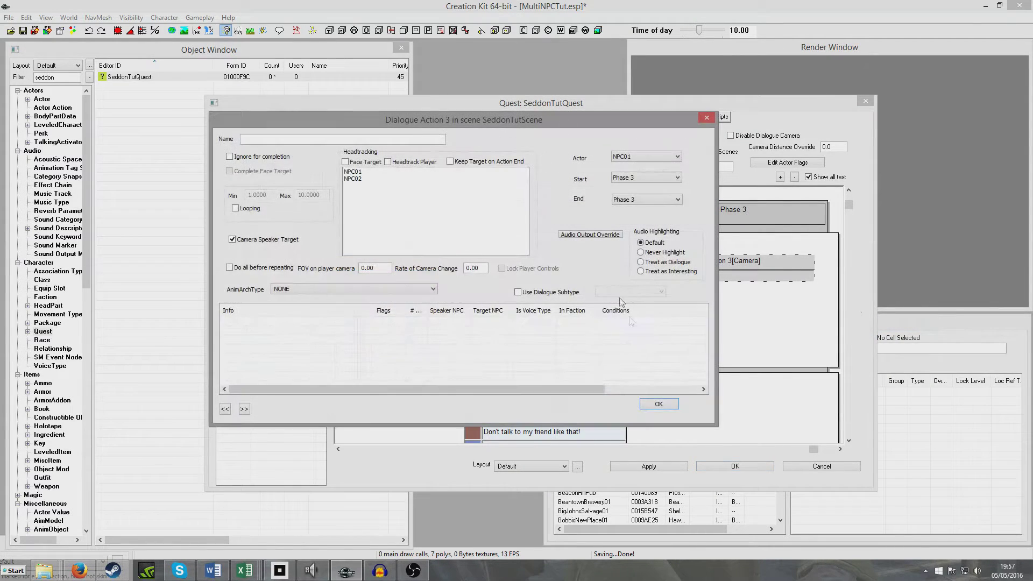
{"action": "right_click", "coordinate": [285, 337]}
{"action": "left_click", "coordinate": [312, 341]}
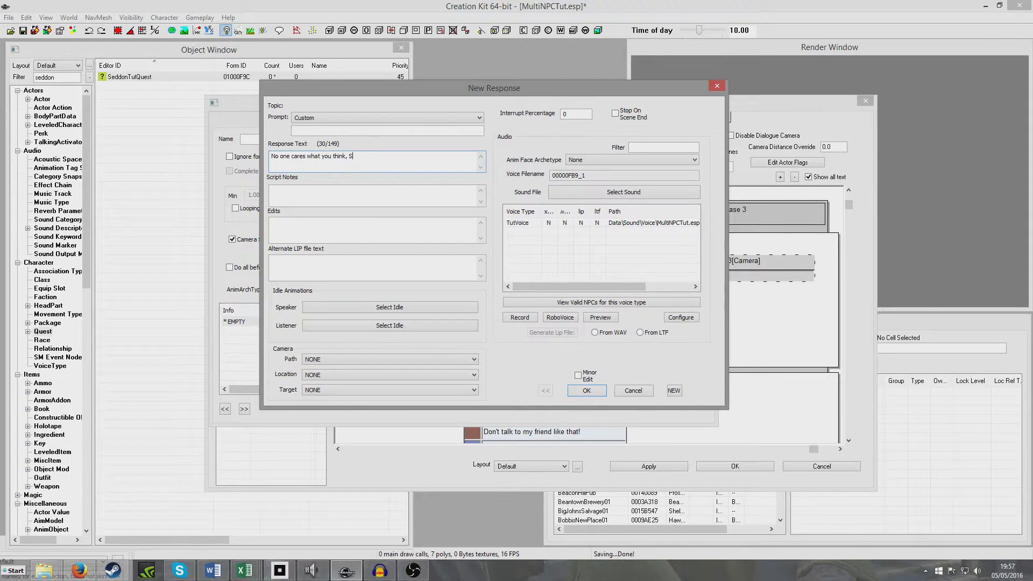
{"action": "key", "text": "Return"}
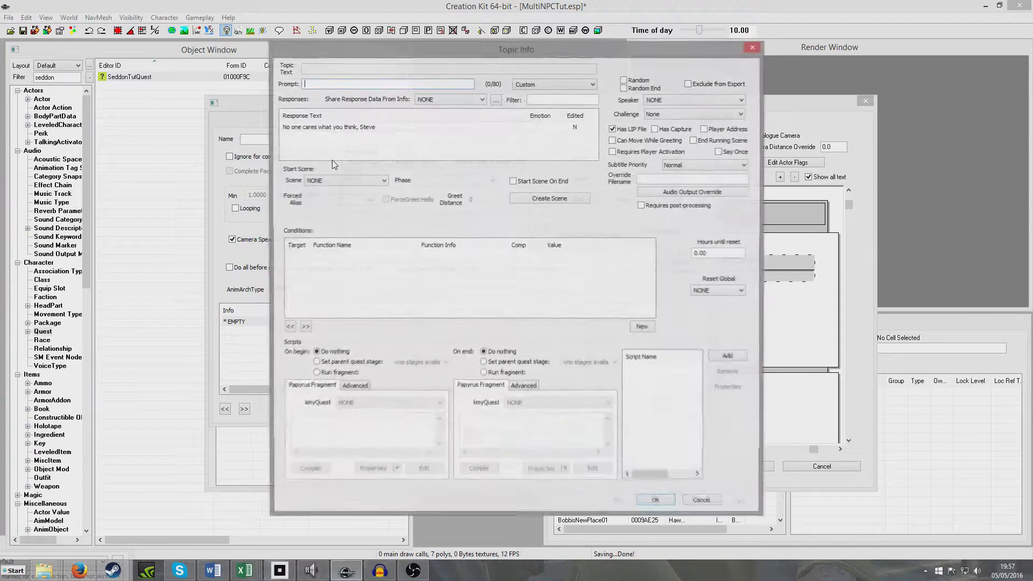
{"action": "left_click", "coordinate": [657, 498]}
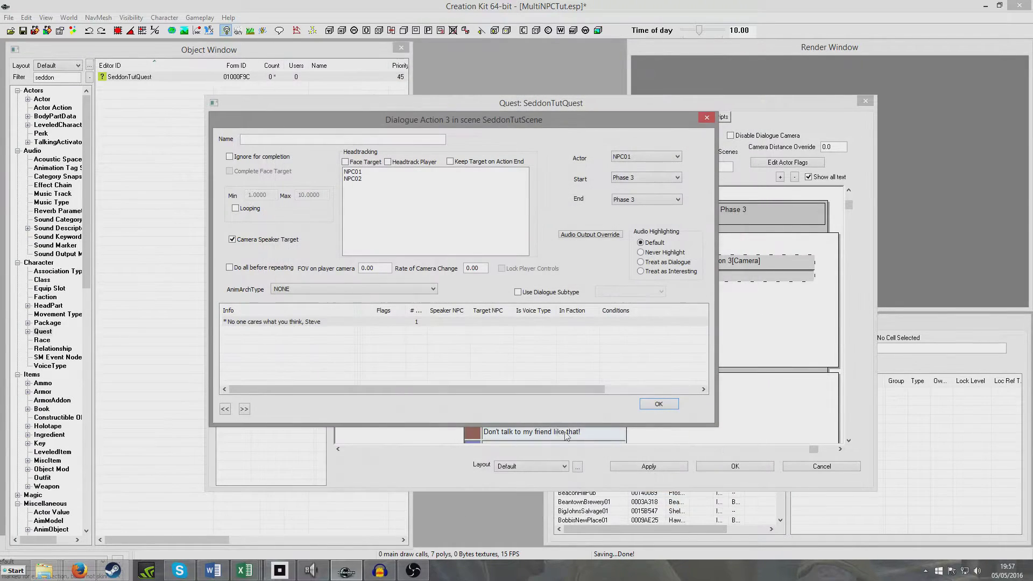
{"action": "left_click", "coordinate": [659, 404]}
Pan the scene graph to review Action 2, Action 3 and the Start Greeting
{"action": "left_click_drag", "start_coordinate": [301, 312], "coordinate": [502, 319]}
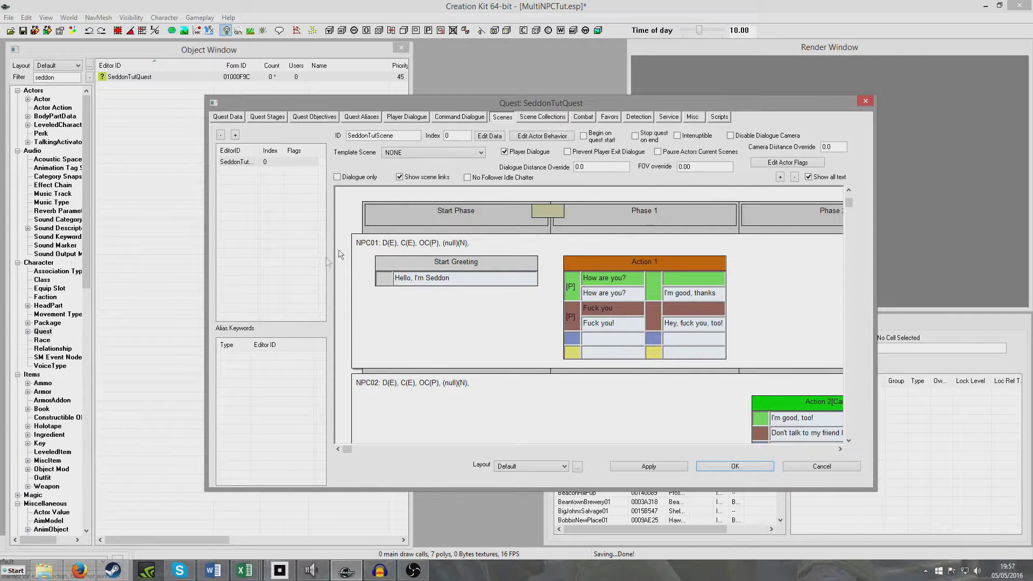
{"action": "left_click_drag", "start_coordinate": [574, 301], "coordinate": [450, 296]}
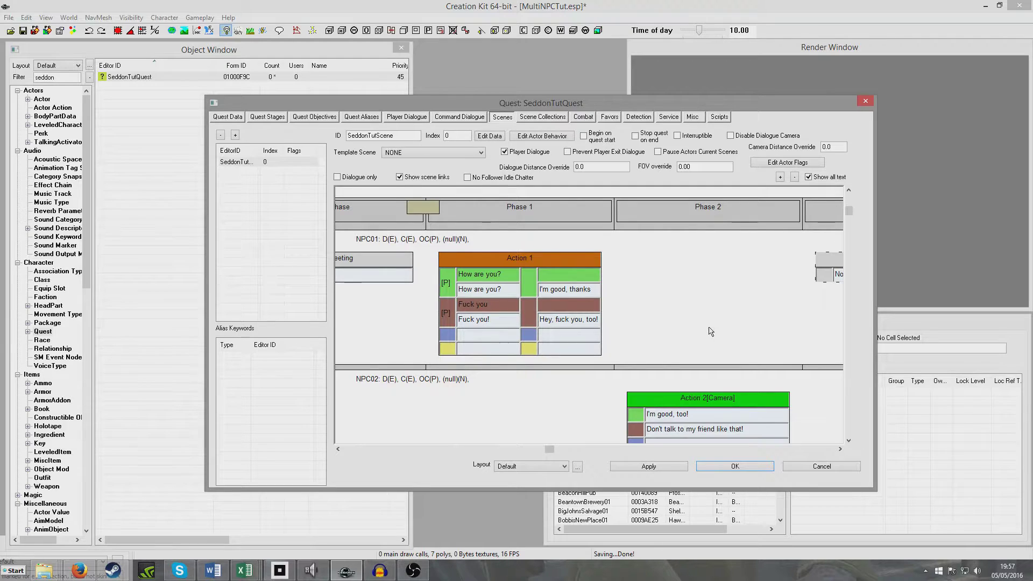
{"action": "left_click_drag", "start_coordinate": [709, 327], "coordinate": [693, 243]}
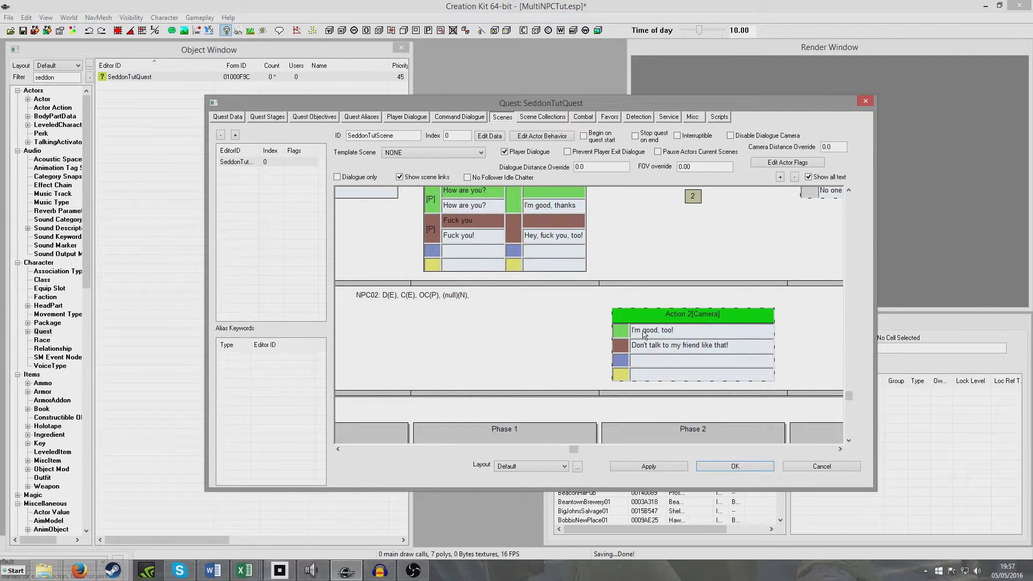
{"action": "left_click_drag", "start_coordinate": [799, 195], "coordinate": [639, 280]}
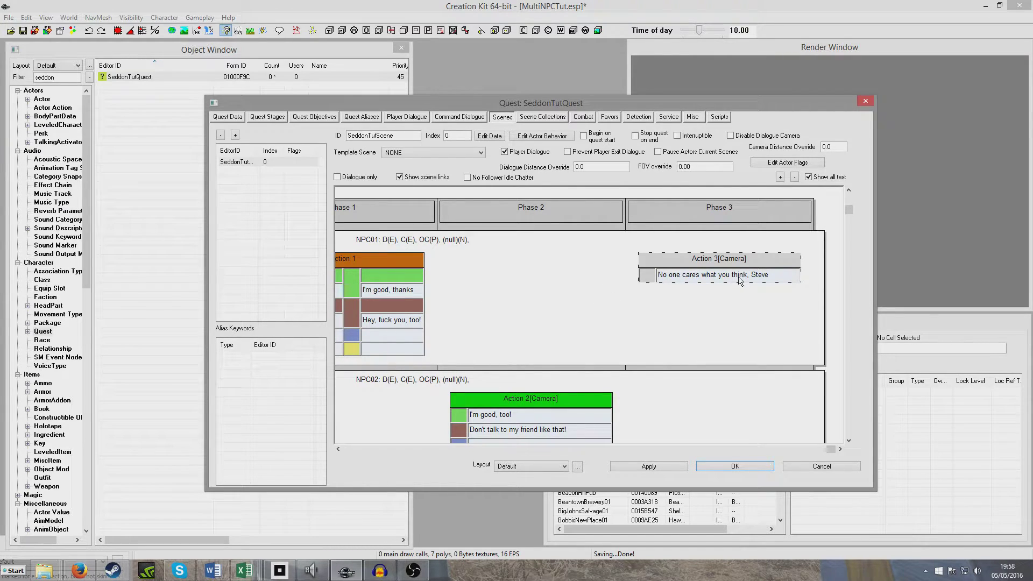
{"action": "scroll", "coordinate": [739, 322], "scroll_direction": "up", "scroll_amount": 1}
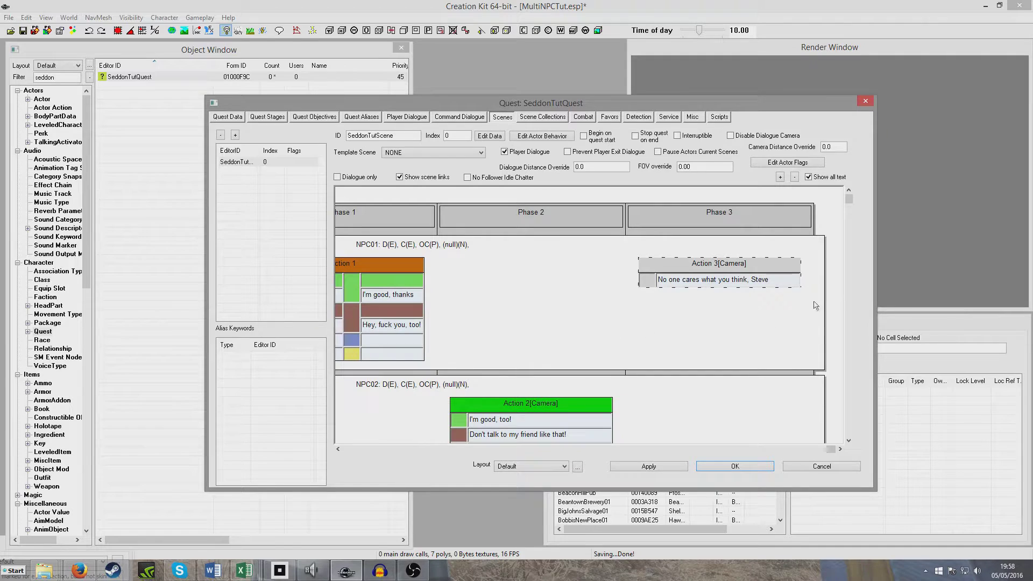
{"action": "left_click_drag", "start_coordinate": [581, 303], "coordinate": [602, 223]}
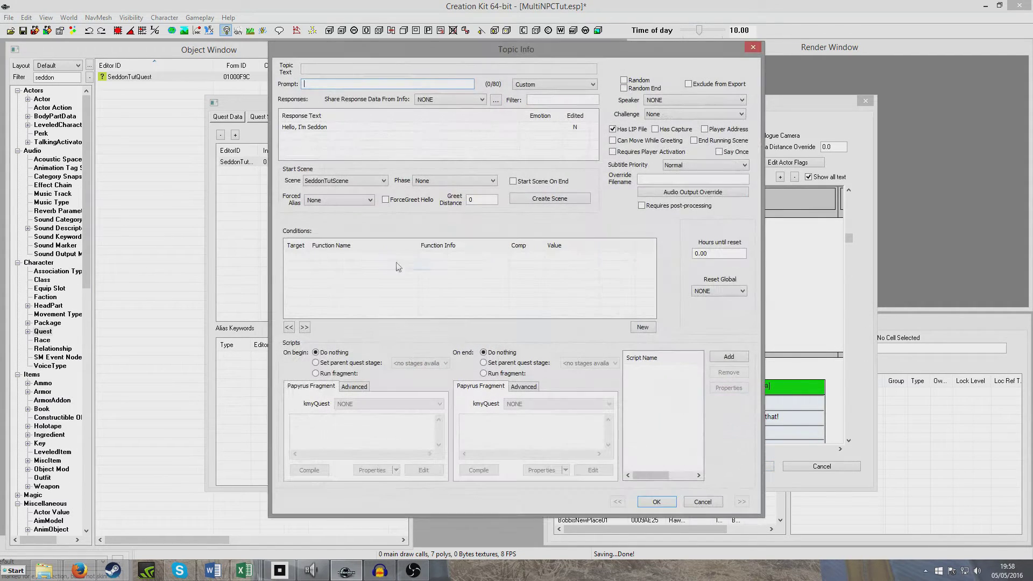
Add a GetIsID condition with ObjectID SeddonNPC01 to the "Hello, I'm Seddon" greeting
{"action": "right_click", "coordinate": [341, 271]}
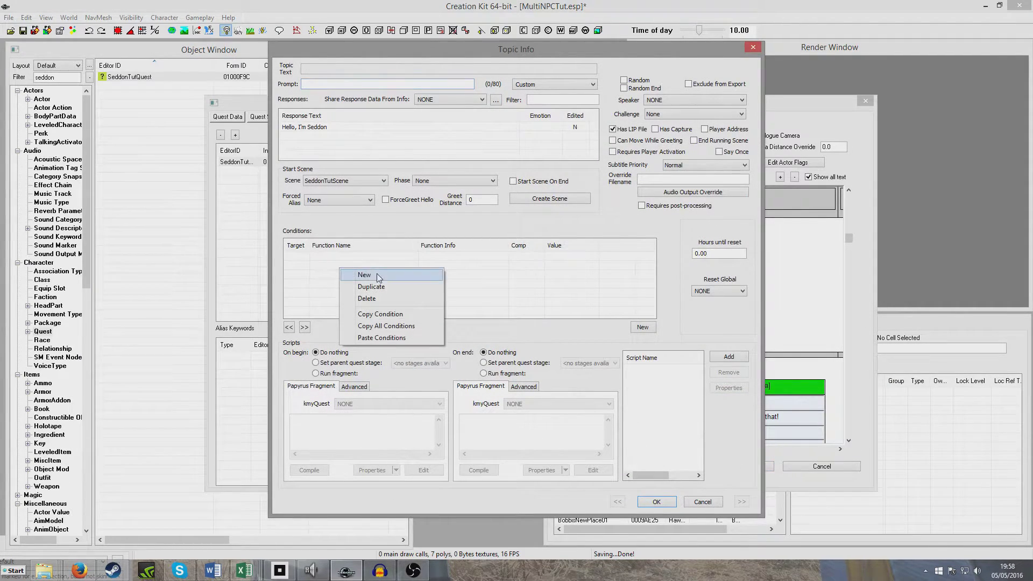
{"action": "left_click", "coordinate": [377, 273]}
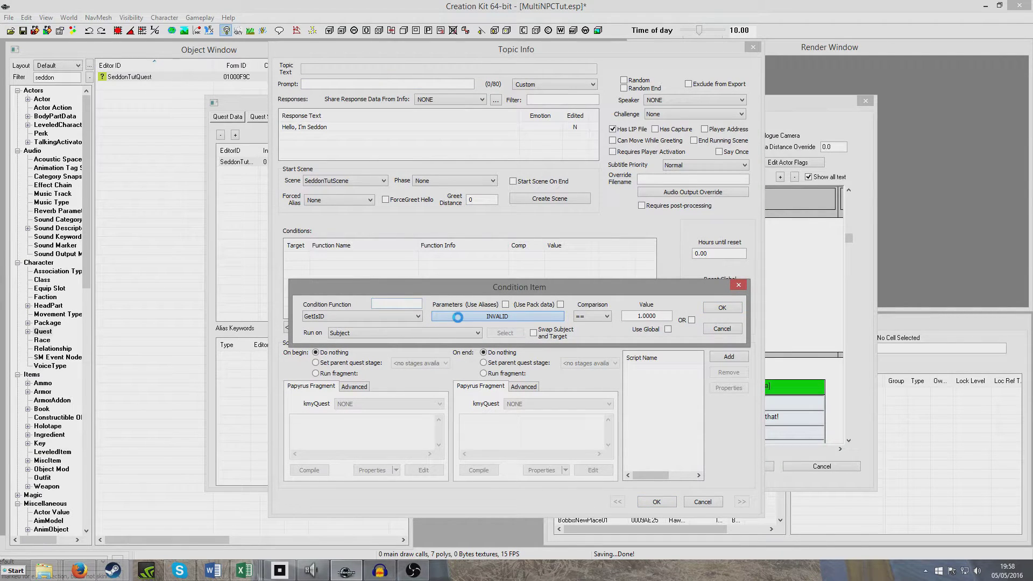
{"action": "left_click", "coordinate": [458, 317]}
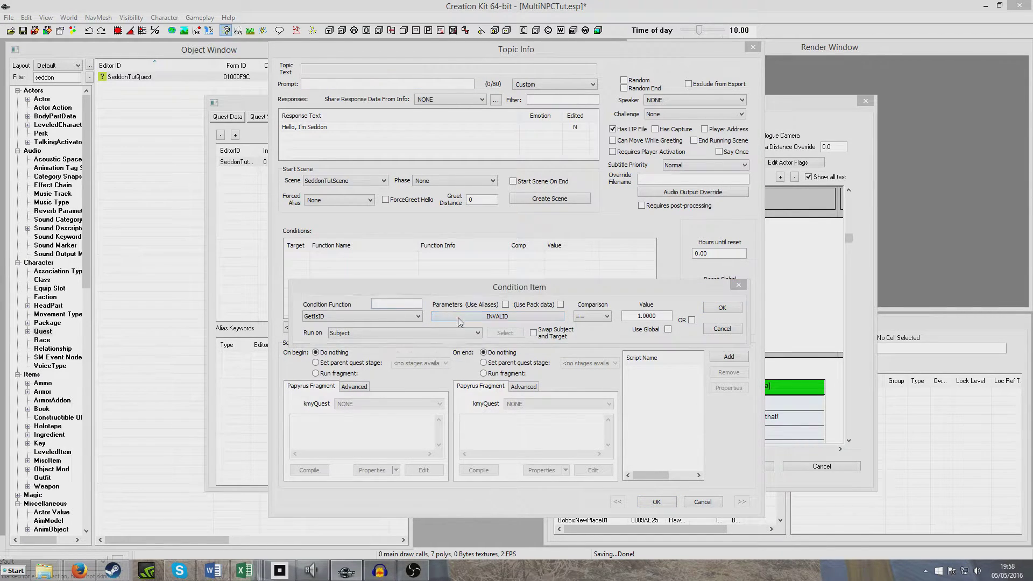
{"action": "left_click", "coordinate": [449, 349]}
{"action": "type", "text": "SeddonNPC01"}
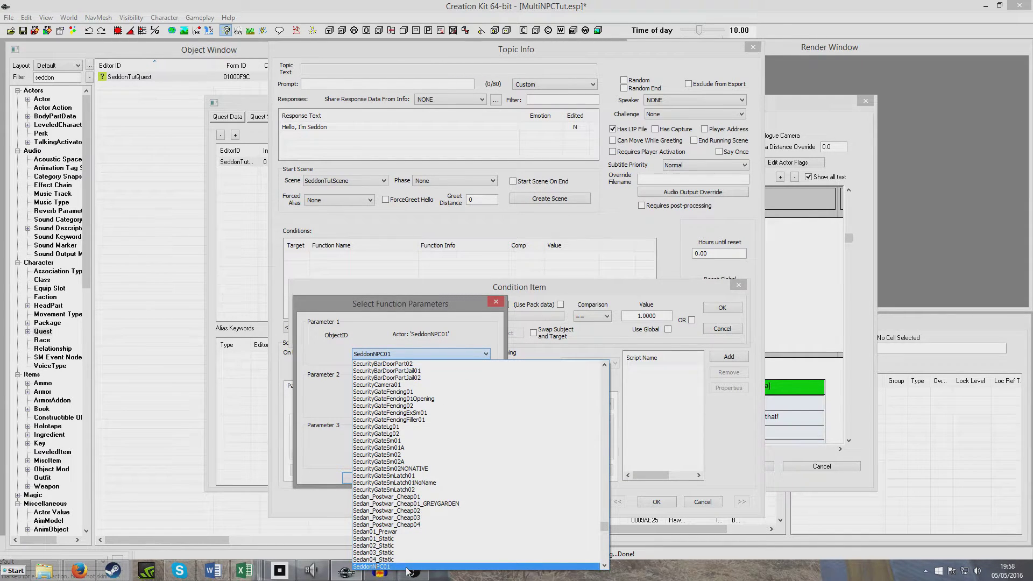
{"action": "left_click", "coordinate": [407, 567]}
{"action": "left_click", "coordinate": [363, 478]}
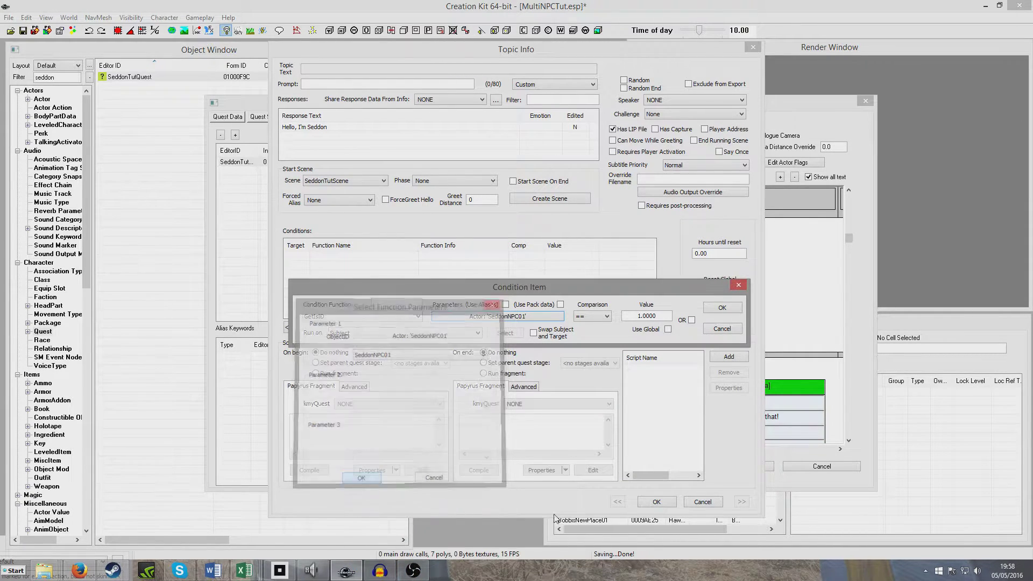
{"action": "left_click", "coordinate": [722, 307]}
{"action": "left_click", "coordinate": [656, 502]}
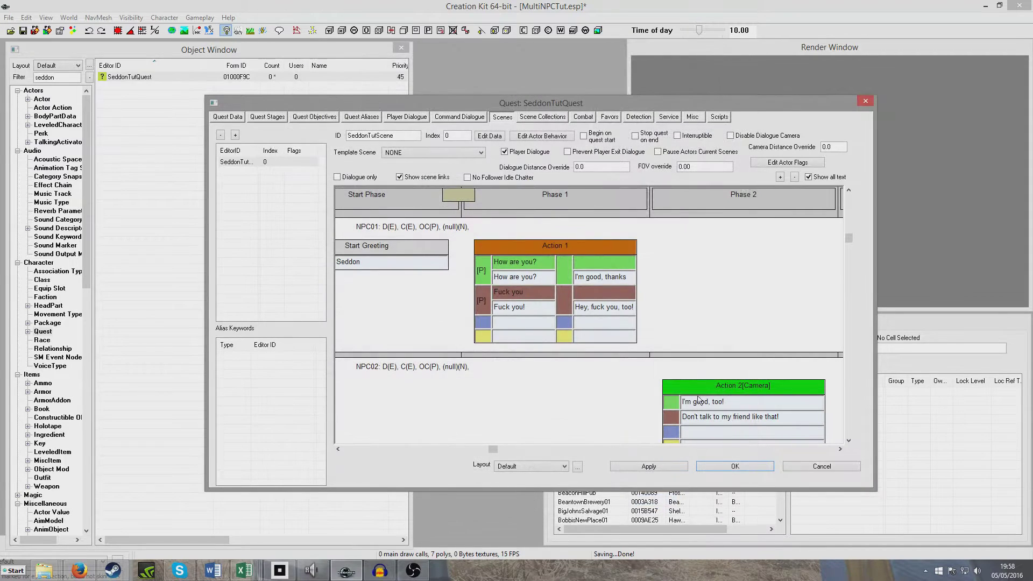
Select NPC01's greeting topic and browse the new-topic picker before closing it
{"action": "left_click", "coordinate": [693, 117]}
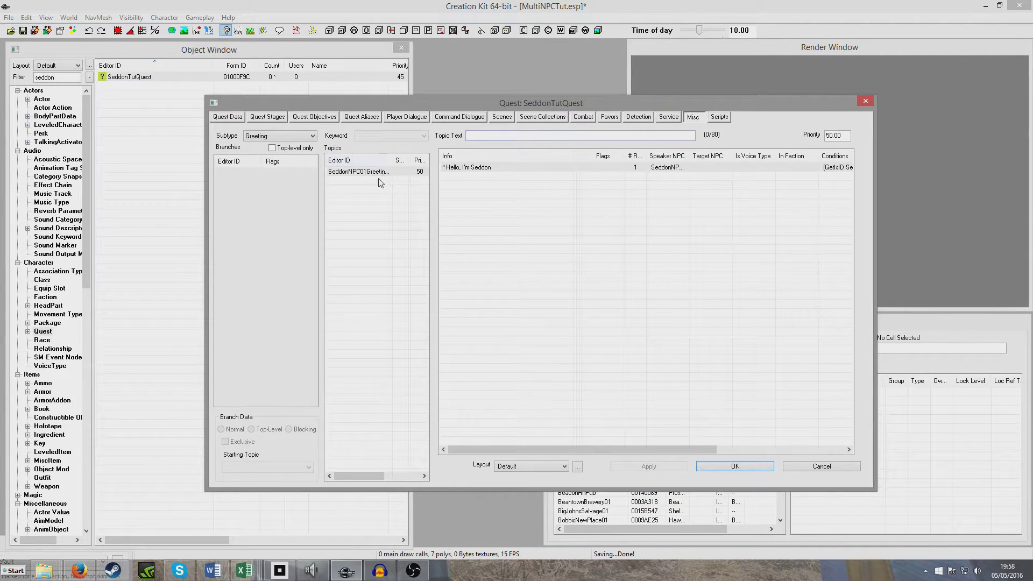
{"action": "left_click", "coordinate": [359, 172]}
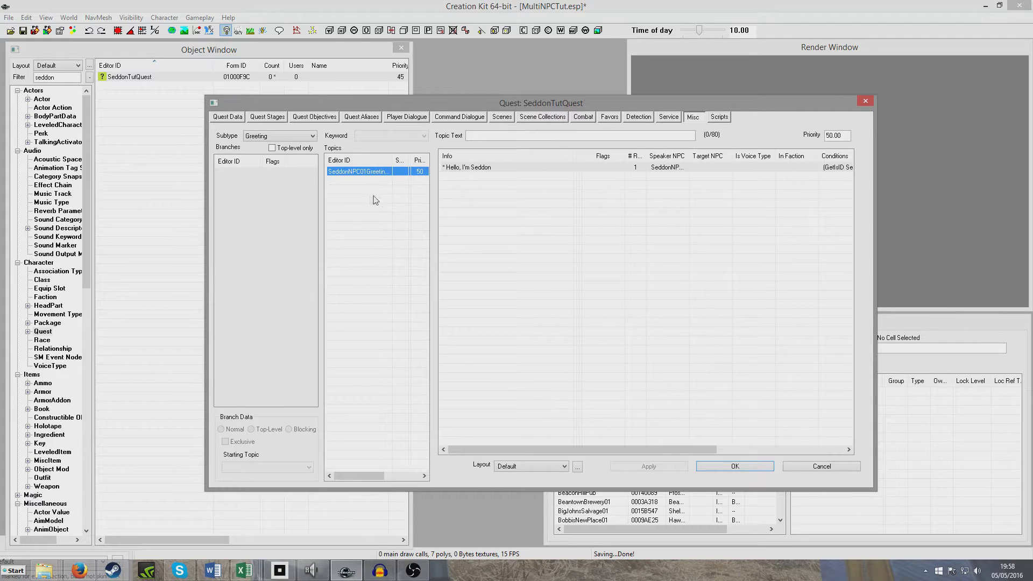
{"action": "left_click", "coordinate": [337, 181]}
{"action": "left_click", "coordinate": [351, 172]}
{"action": "right_click", "coordinate": [351, 185]}
{"action": "left_click", "coordinate": [371, 193]}
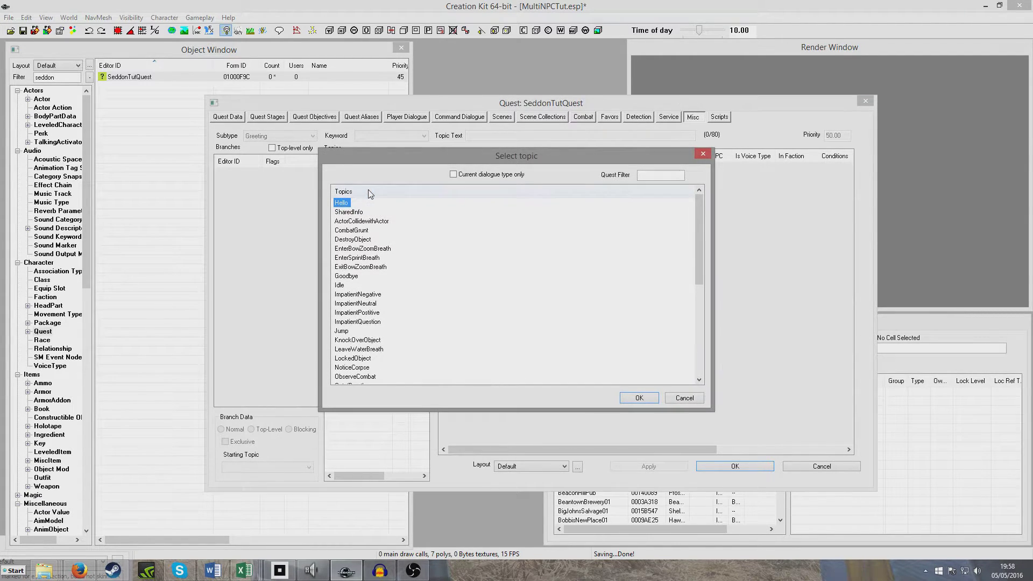
{"action": "scroll", "coordinate": [392, 346], "scroll_direction": "down", "scroll_amount": 5}
{"action": "scroll", "coordinate": [379, 350], "scroll_direction": "up", "scroll_amount": 5}
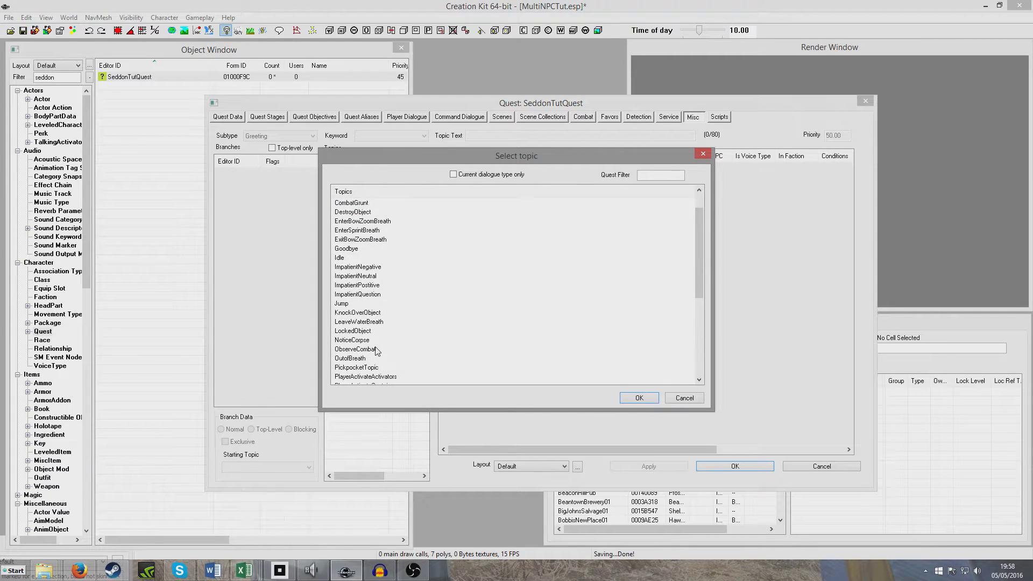
{"action": "key", "text": "g"}
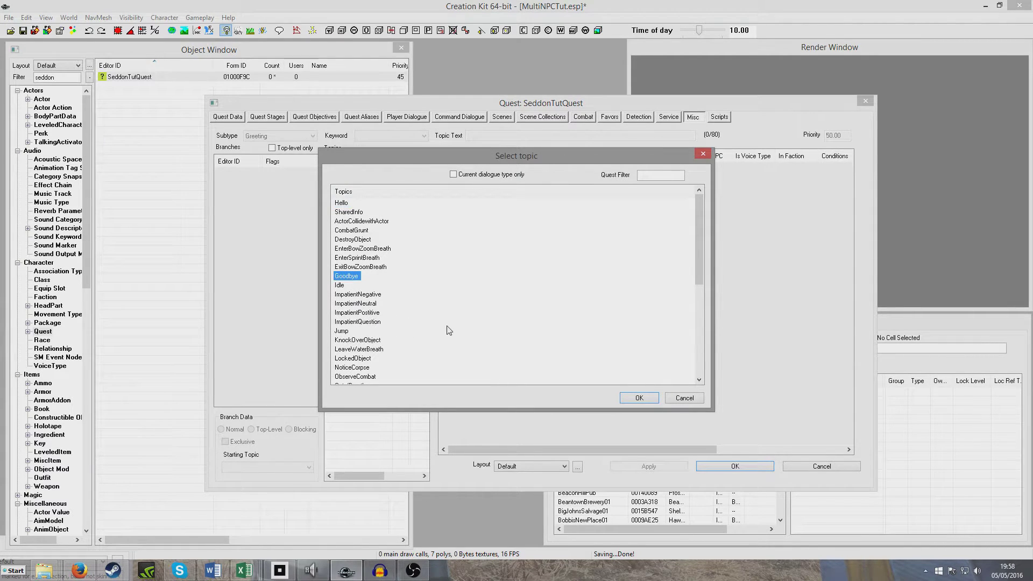
{"action": "left_click", "coordinate": [679, 399]}
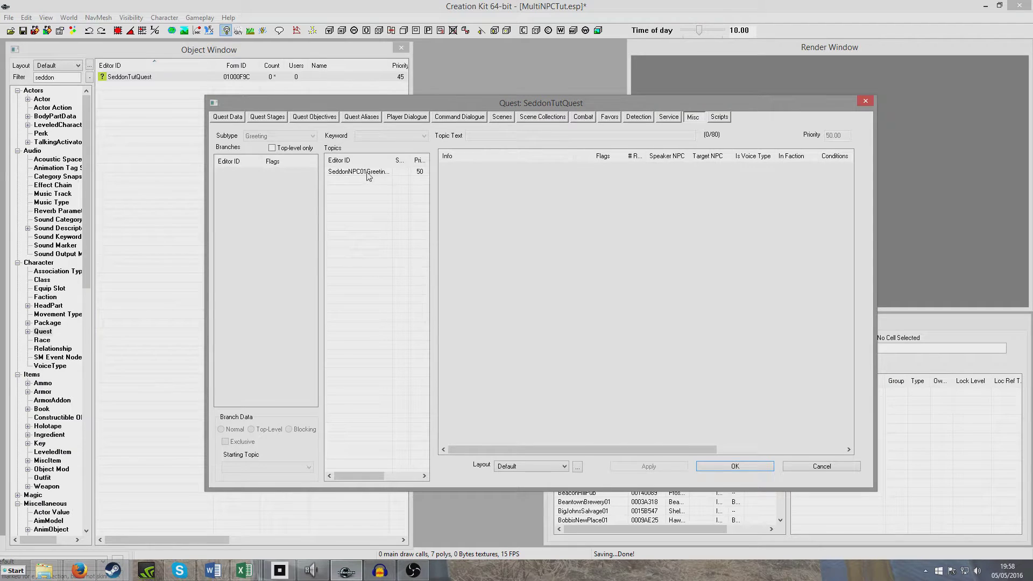
Create a new greeting info with the response "Talk to Seddon", ignoring the spelling warning
{"action": "right_click", "coordinate": [461, 195]}
{"action": "left_click", "coordinate": [496, 200]}
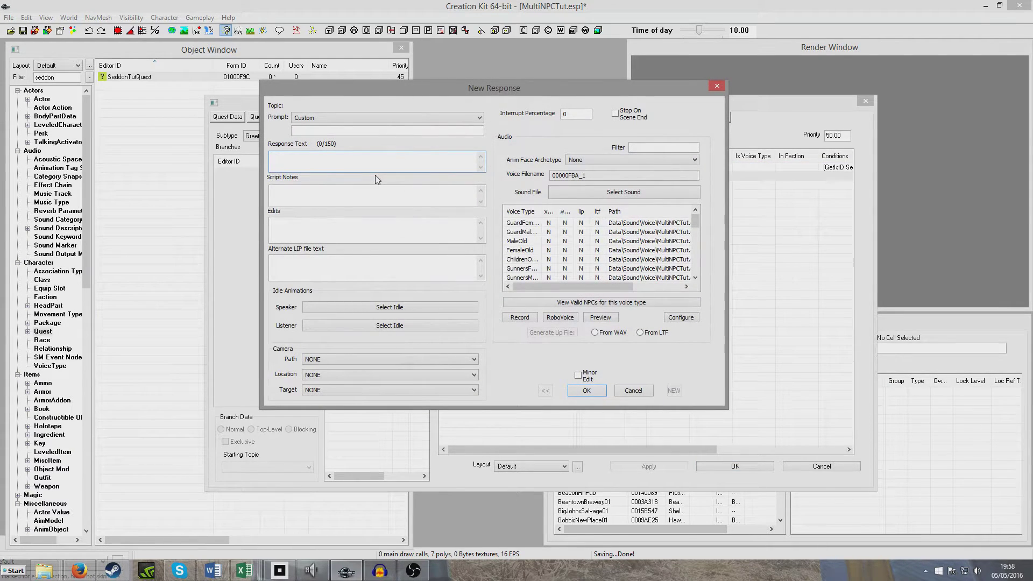
{"action": "type", "text": "Talk to Seddon"}
{"action": "left_click", "coordinate": [587, 390]}
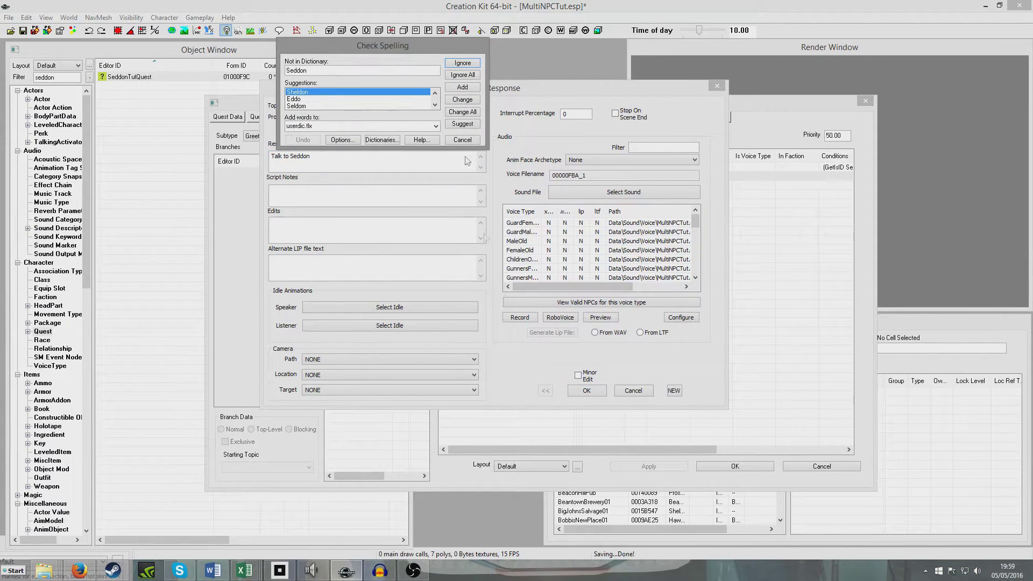
{"action": "left_click", "coordinate": [461, 63]}
Add a GetIsID condition with actor SeddonNPC02 to the "Talk to Seddon" info
{"action": "left_click", "coordinate": [589, 398]}
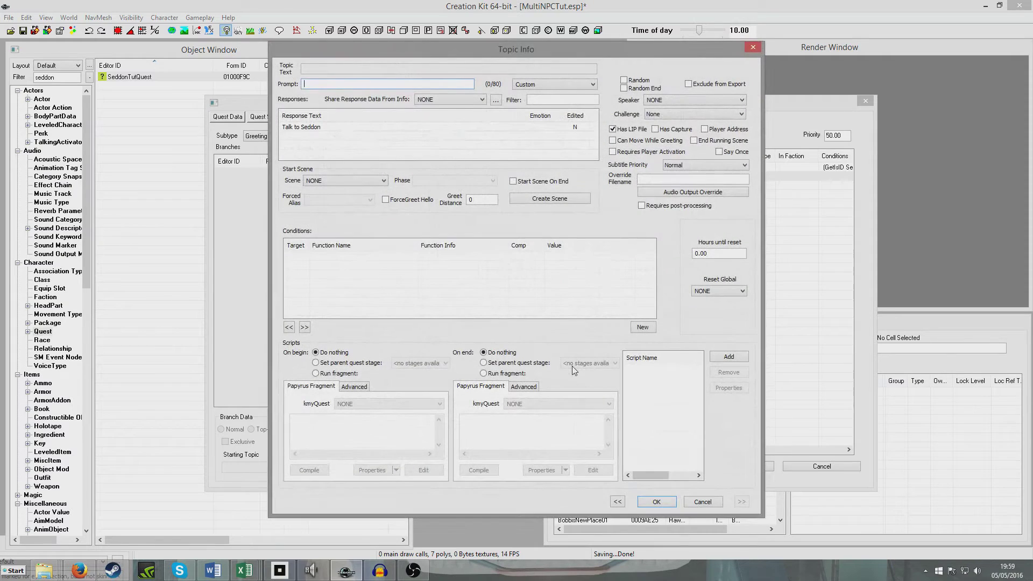
{"action": "right_click", "coordinate": [355, 278]}
{"action": "left_click", "coordinate": [385, 283]}
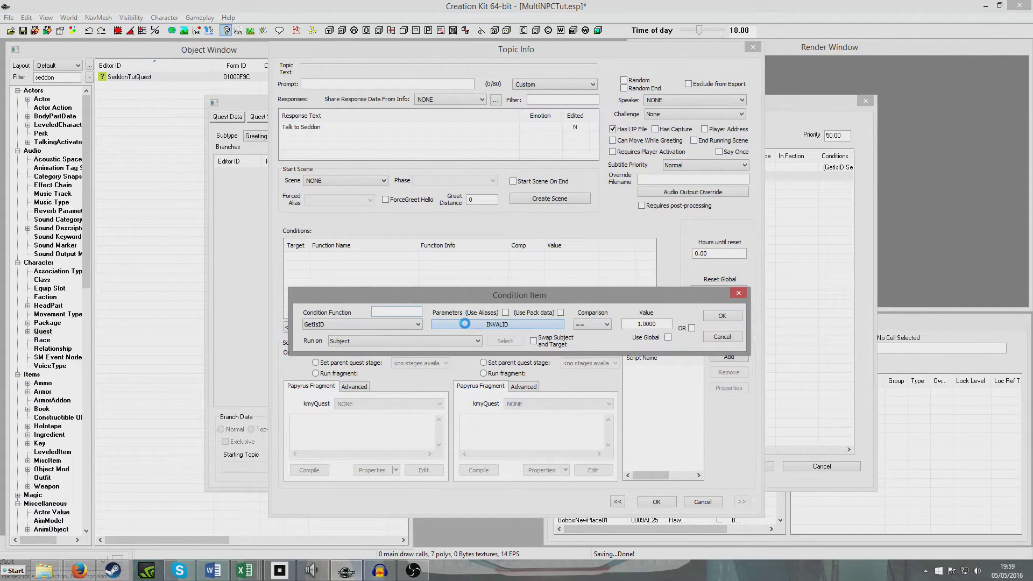
{"action": "left_click", "coordinate": [465, 324]}
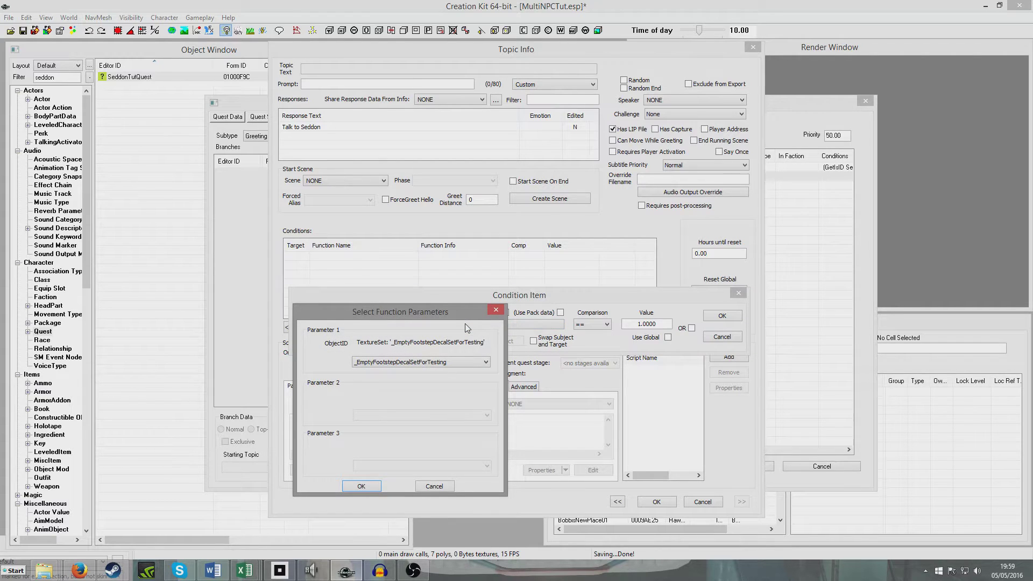
{"action": "left_click", "coordinate": [448, 367]}
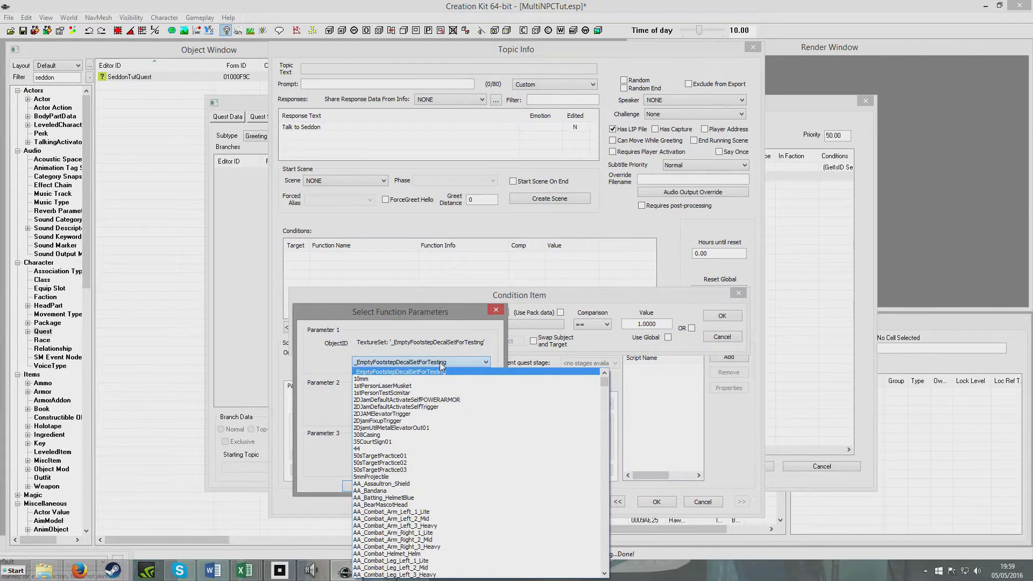
{"action": "type", "text": "seddon"}
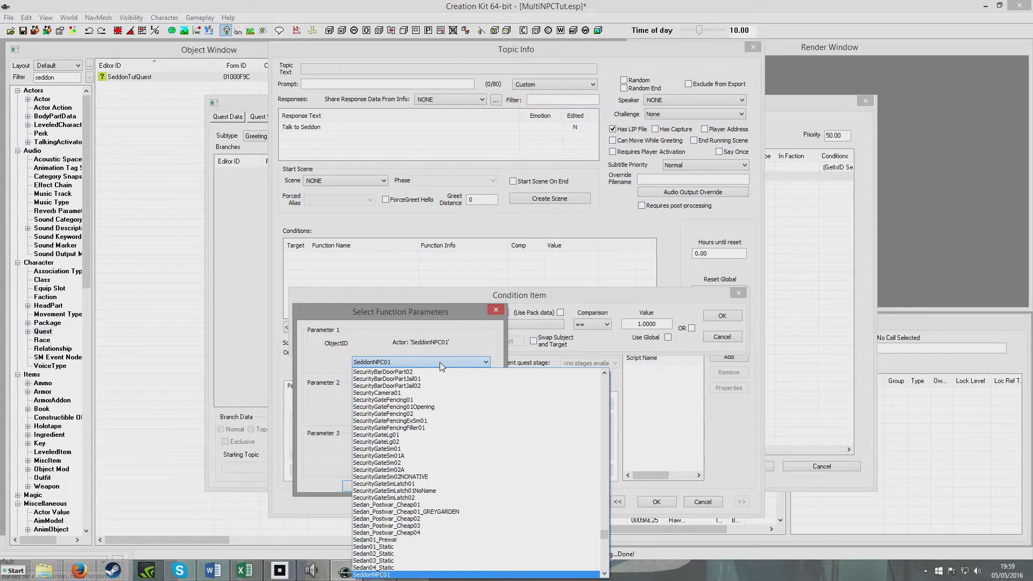
{"action": "left_click", "coordinate": [401, 562]}
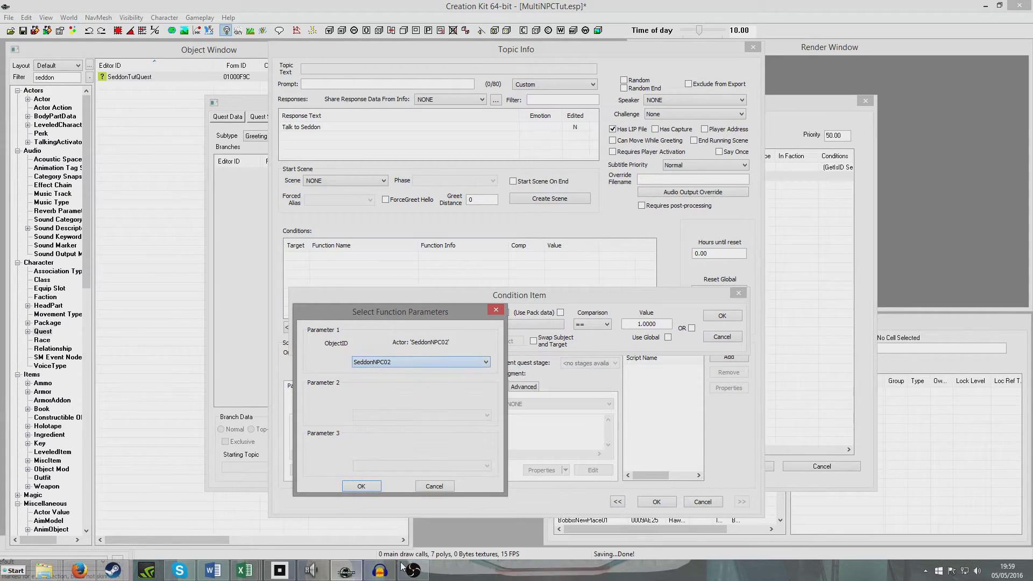
{"action": "left_click", "coordinate": [361, 486]}
{"action": "left_click", "coordinate": [722, 316]}
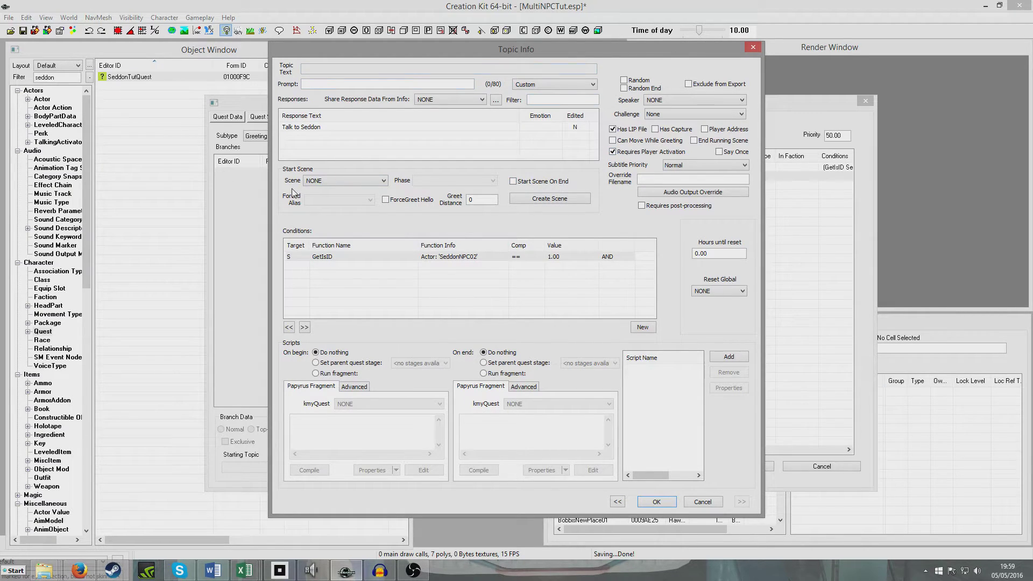
Make the "Hello, I'm Seddon" greeting require player activation
{"action": "left_click", "coordinate": [657, 502]}
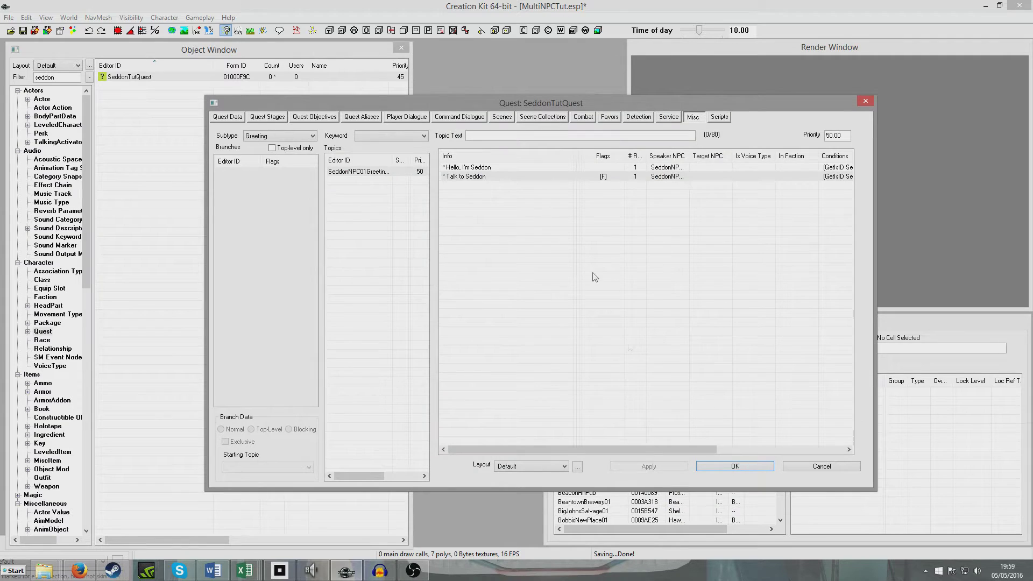
{"action": "double_click", "coordinate": [472, 167]}
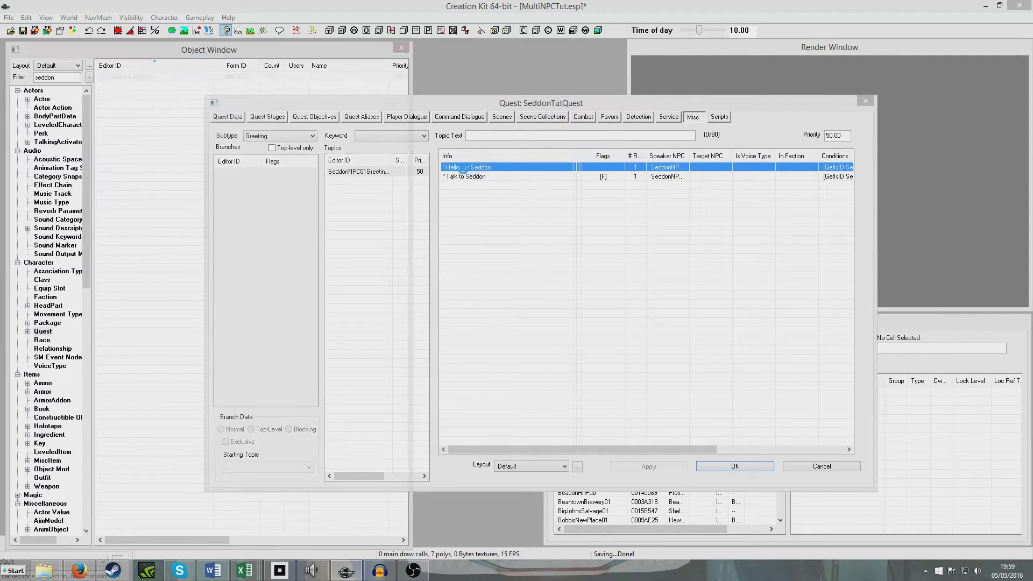
{"action": "left_click", "coordinate": [612, 152]}
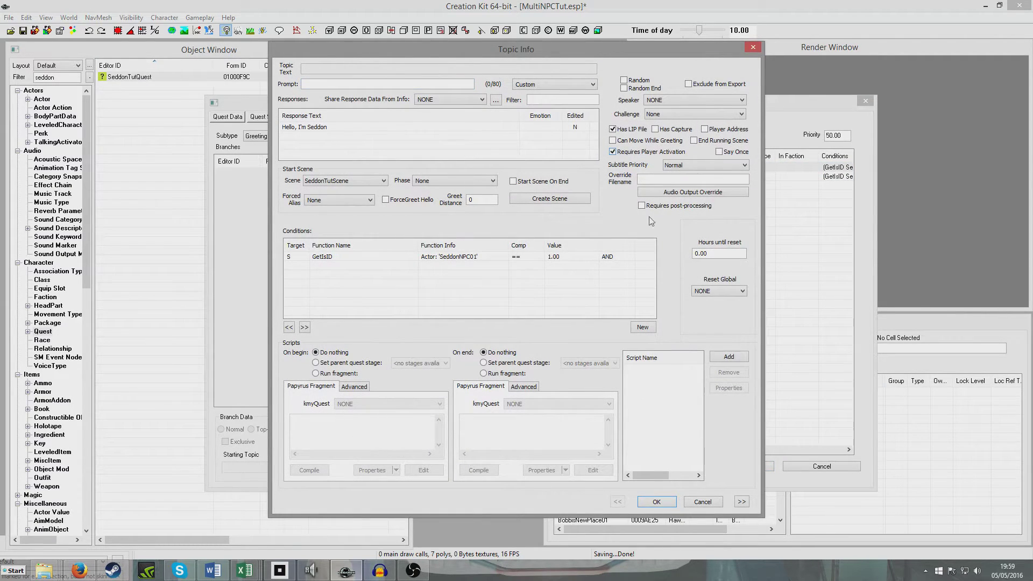
{"action": "left_click", "coordinate": [656, 502]}
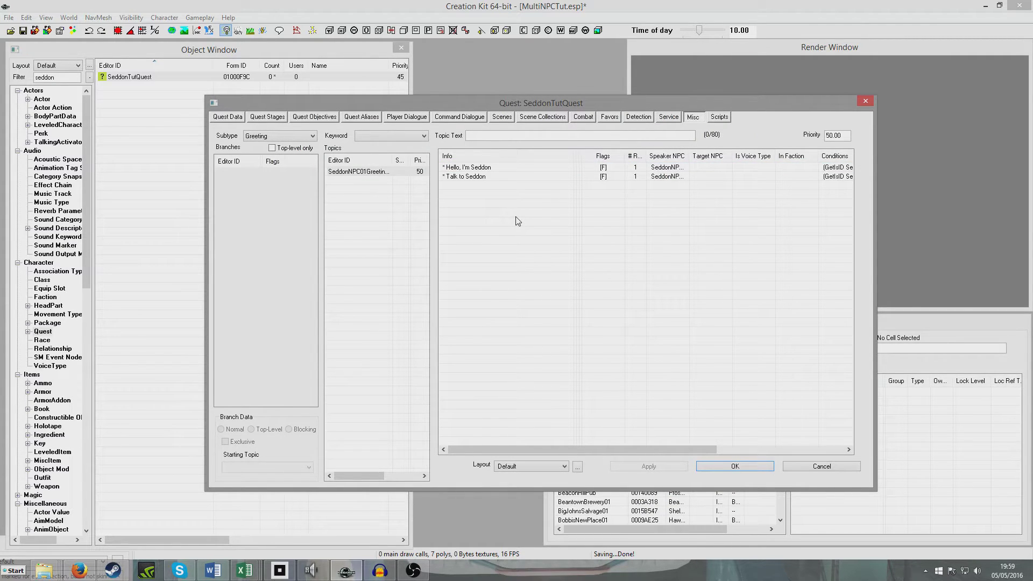
Review the quest's Scenes tab, close the quest, and save the MultiNPCTut plugin
{"action": "left_click", "coordinate": [402, 117]}
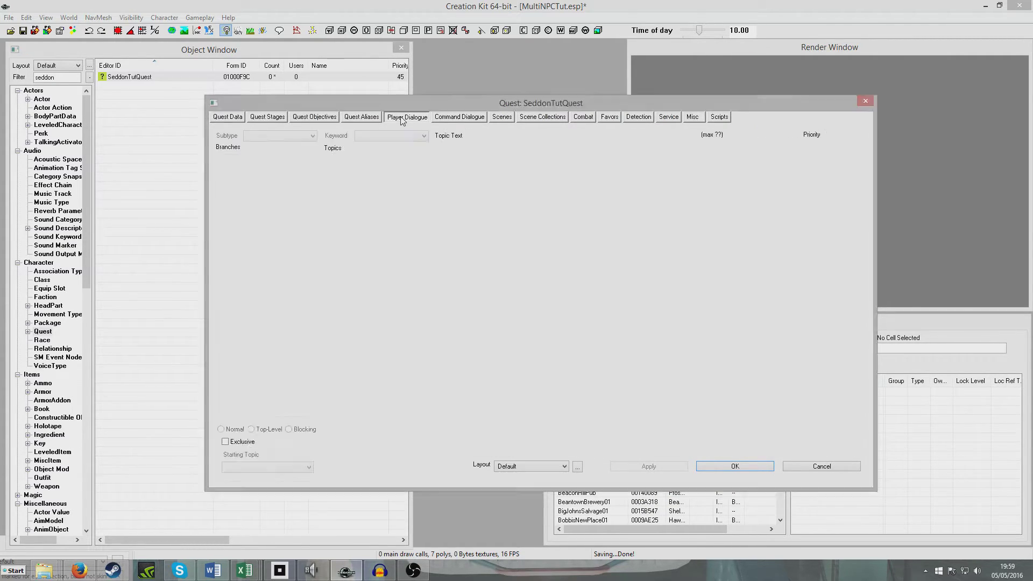
{"action": "left_click", "coordinate": [502, 117]}
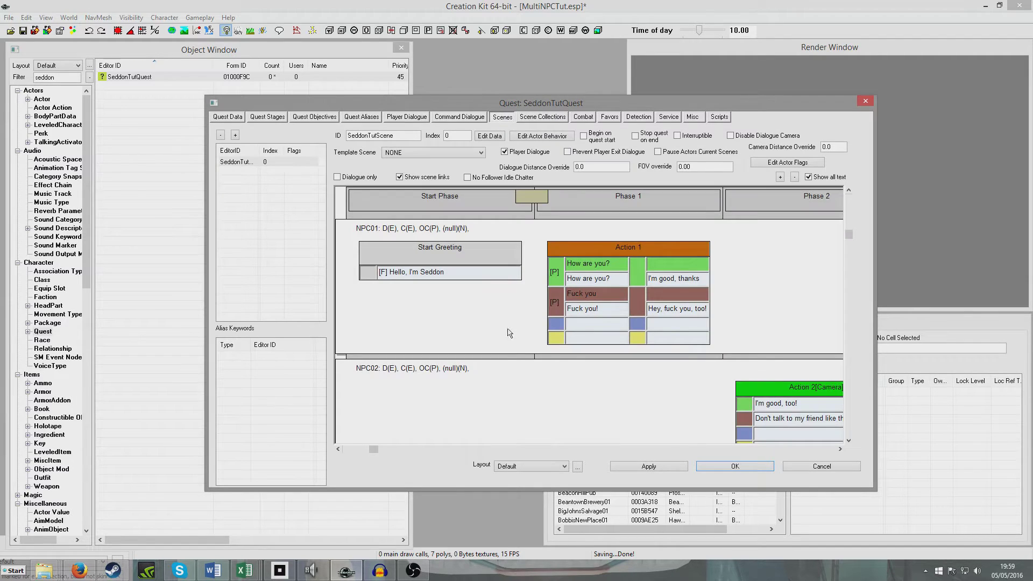
{"action": "scroll", "coordinate": [508, 371], "scroll_direction": "down", "scroll_amount": 5}
{"action": "middle_click_drag", "start_coordinate": [508, 372], "coordinate": [640, 282]}
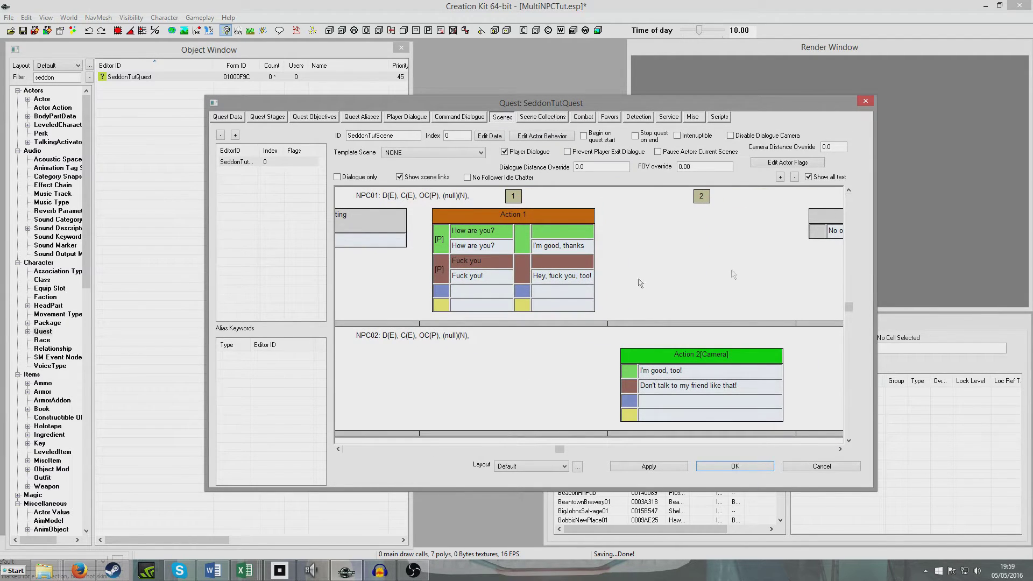
{"action": "left_click", "coordinate": [747, 472]}
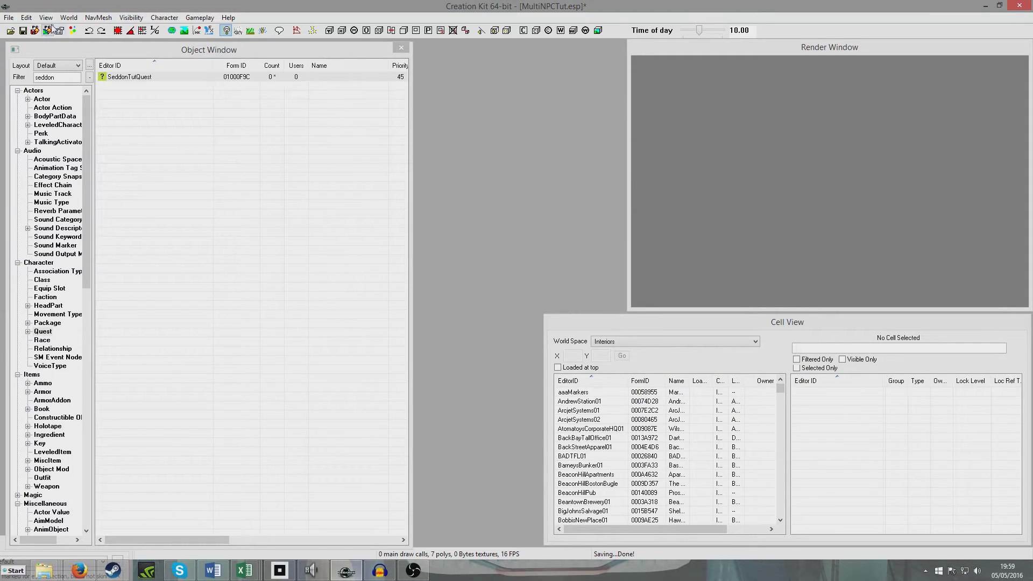
{"action": "left_click", "coordinate": [22, 31]}
{"action": "left_click", "coordinate": [143, 128]}
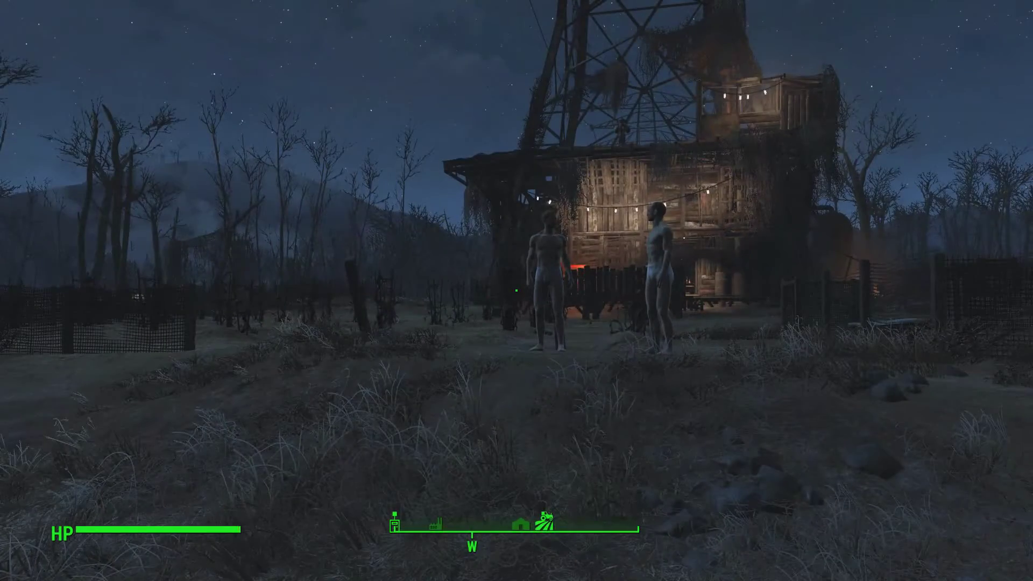
Walk up to the test settler, talk, and reply "How are you?" to the greeting
{"action": "key", "text": "w"}
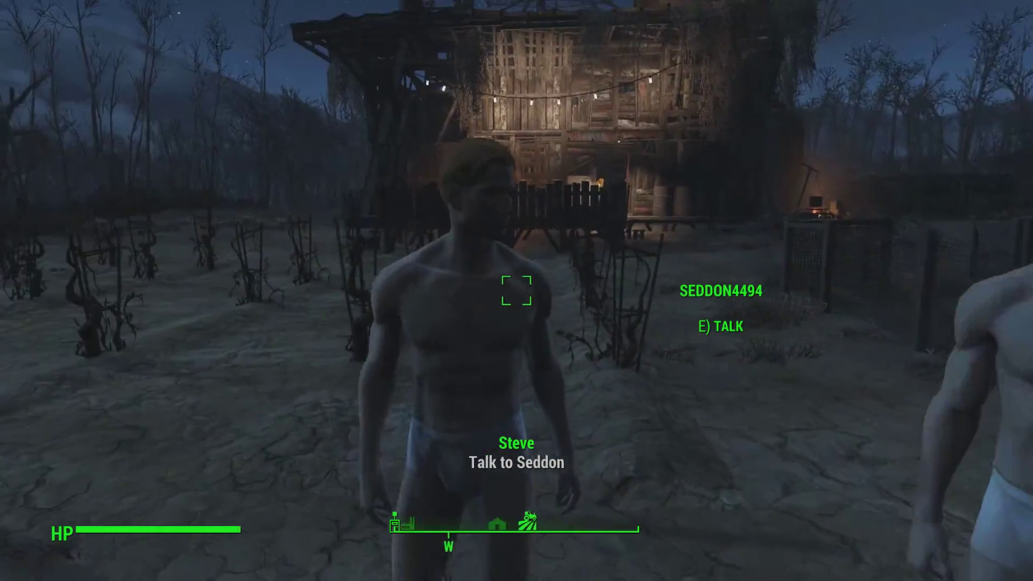
{"action": "key", "text": "e"}
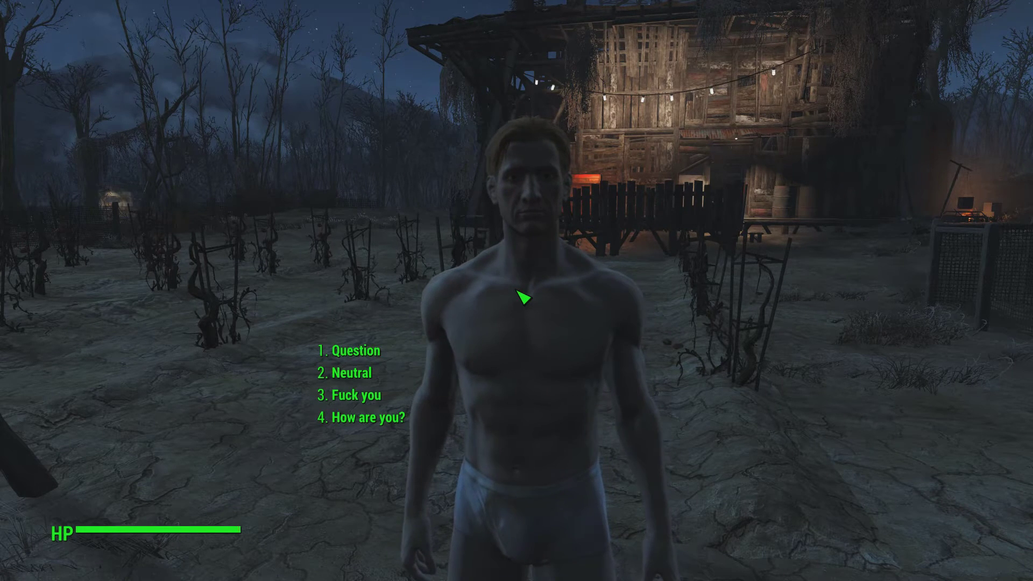
{"action": "key", "text": "4"}
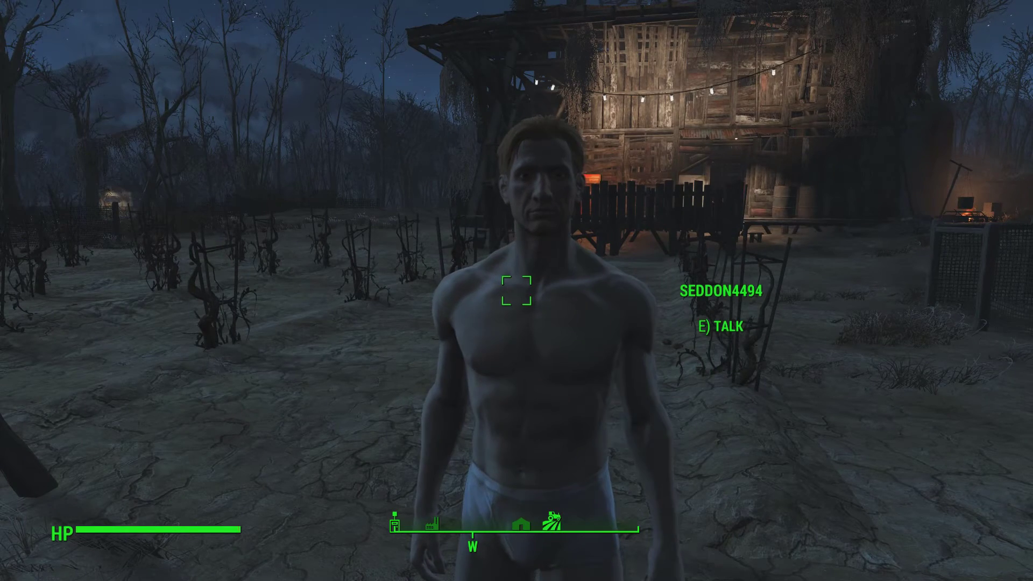
Restart the settler conversation, pick reply option 3 (the insult), then shoot the settler dead
{"action": "key", "text": "e"}
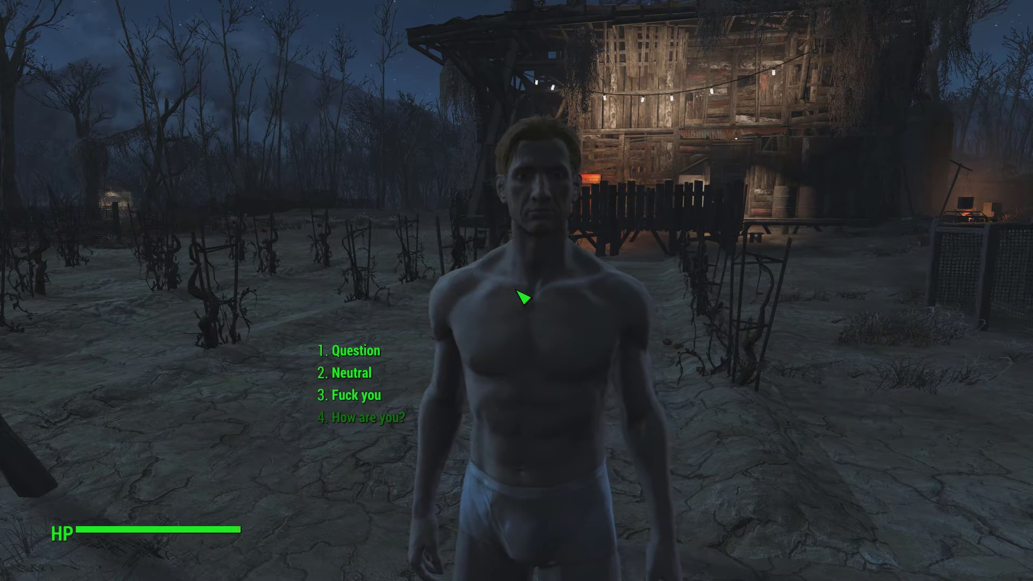
{"action": "key", "text": "3"}
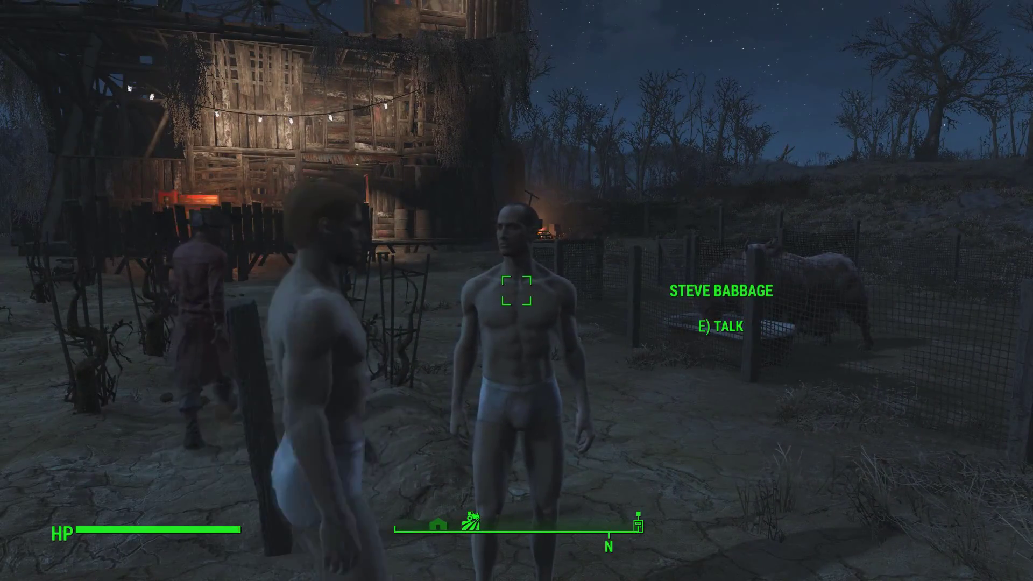
{"action": "key", "text": "r"}
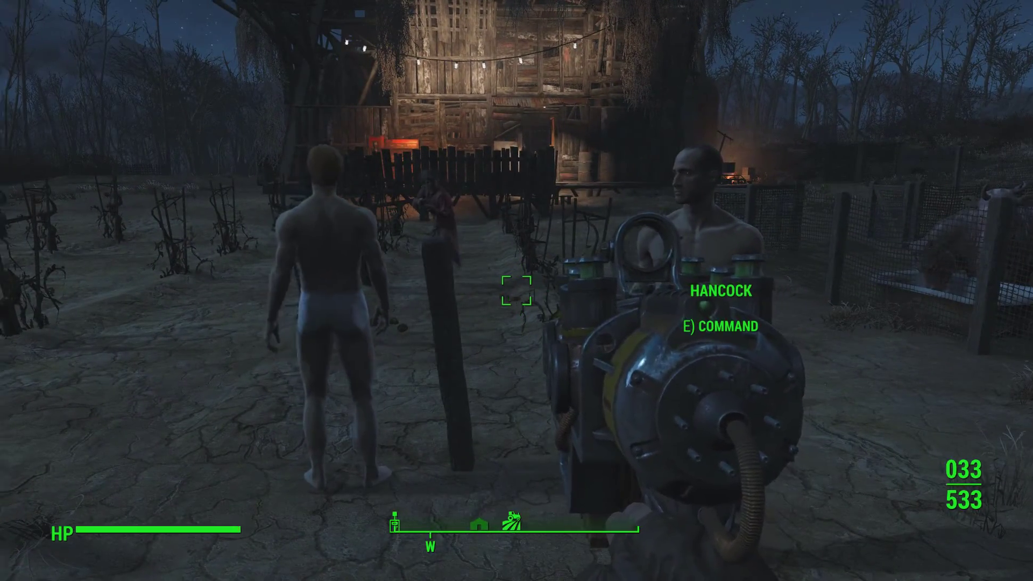
{"action": "left_click", "coordinate": [517, 290]}
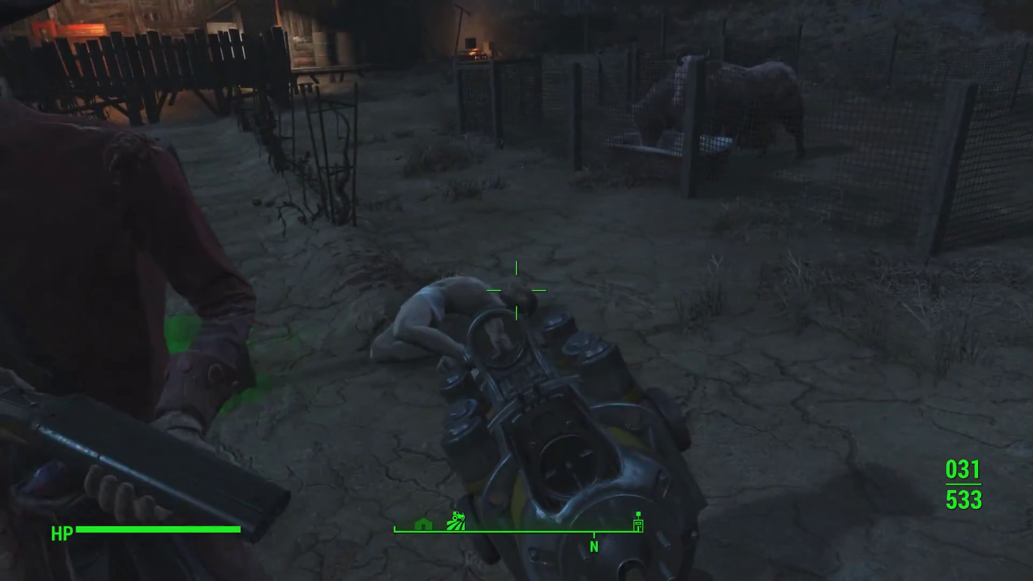
{"action": "key", "text": "r"}
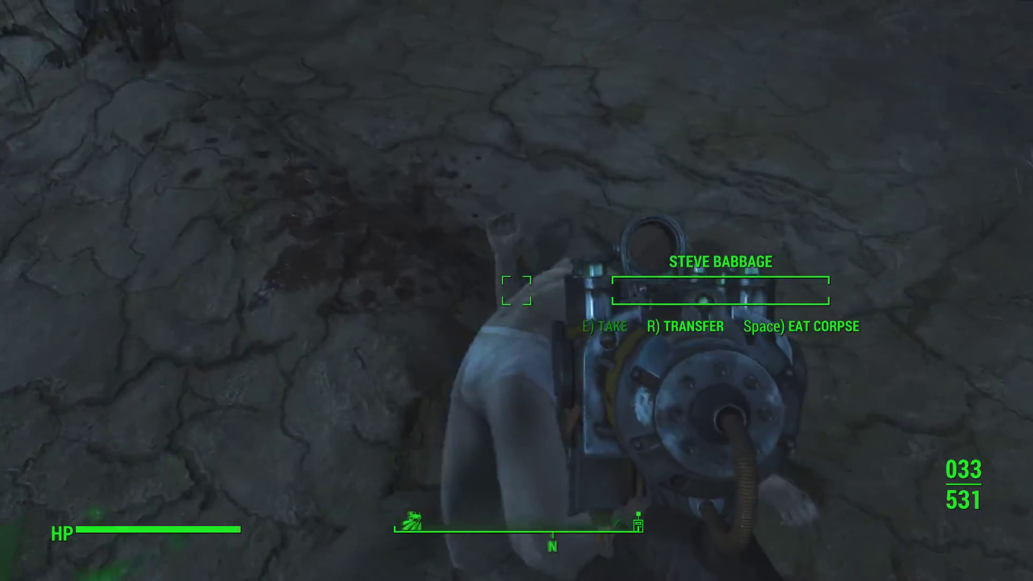